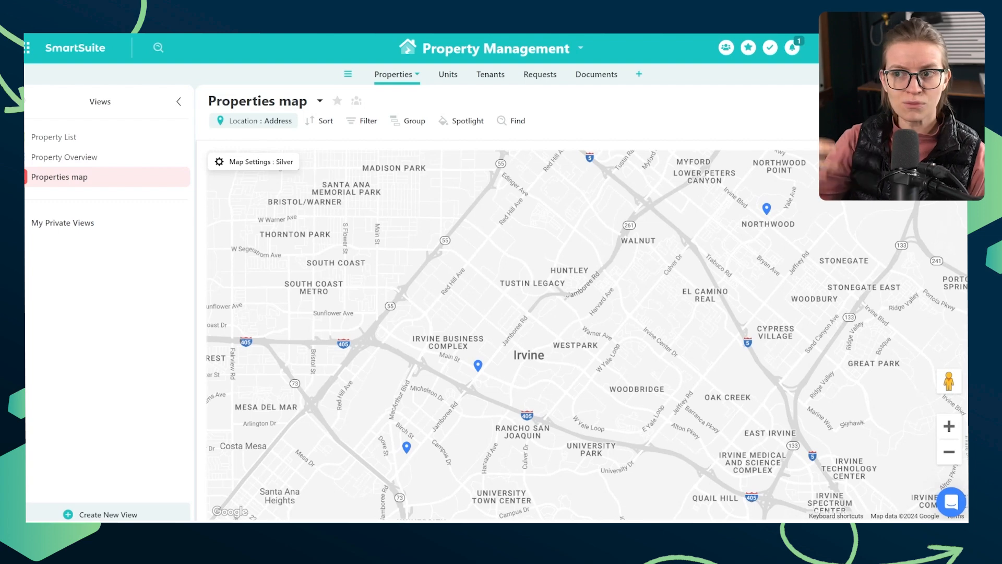
# - Create a public Form view in the Tenants table with the default name
pyautogui.click(491, 74)
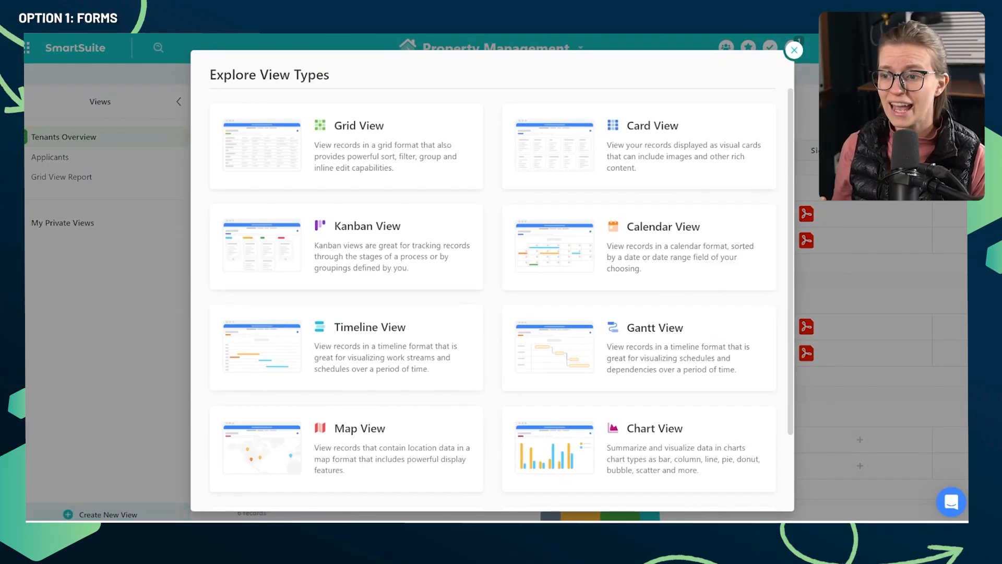
pyautogui.scroll(-2, 493, 292)
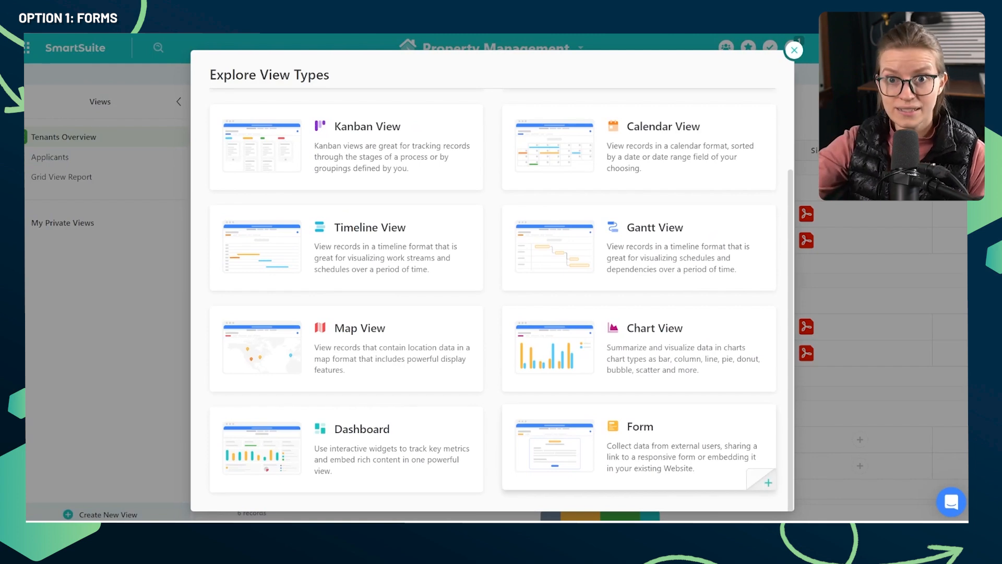
pyautogui.click(767, 482)
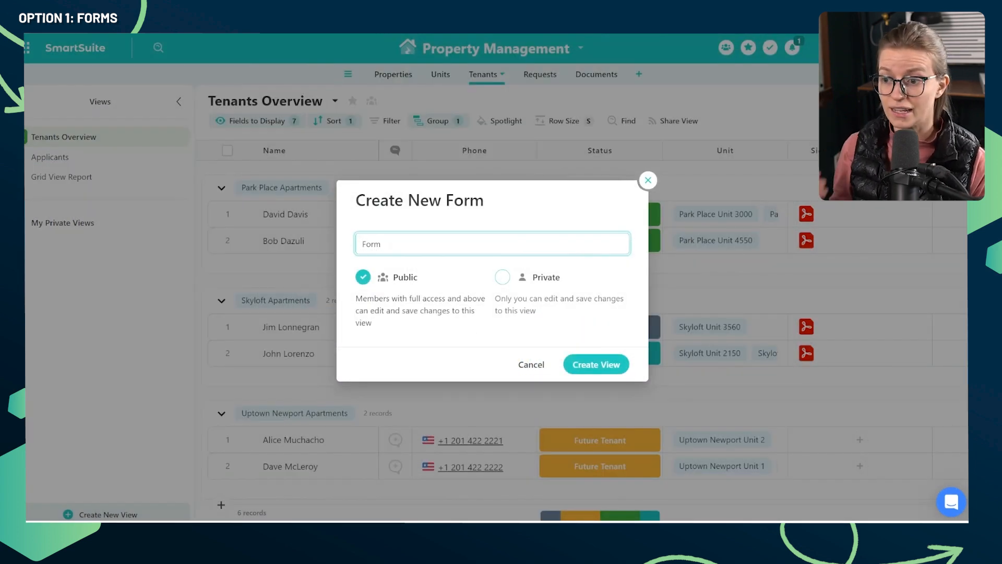
pyautogui.click(596, 363)
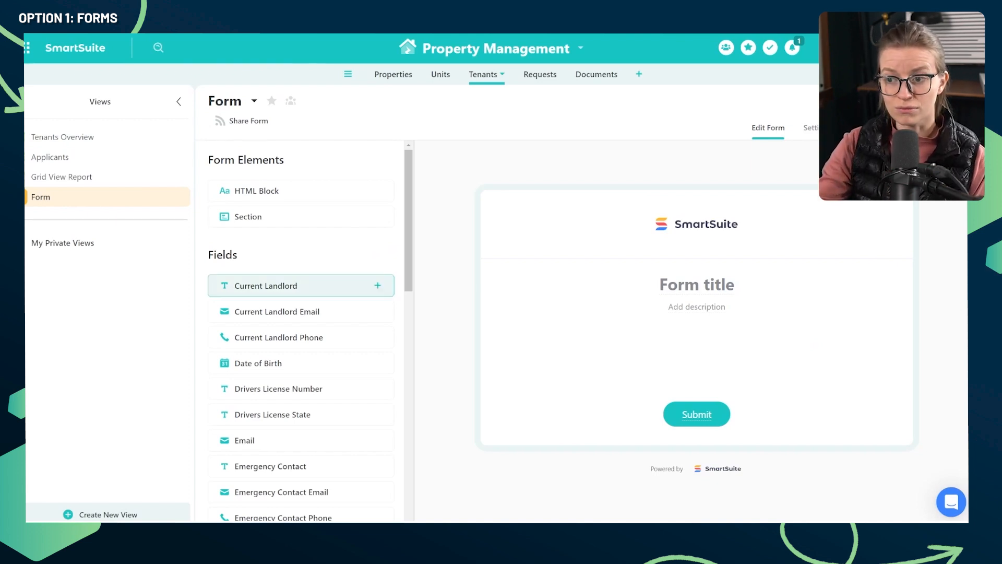
# - Add the Current Landlord field to the form, share the form and open its shareable link
pyautogui.moveTo(266, 286); pyautogui.dragTo(679, 355)
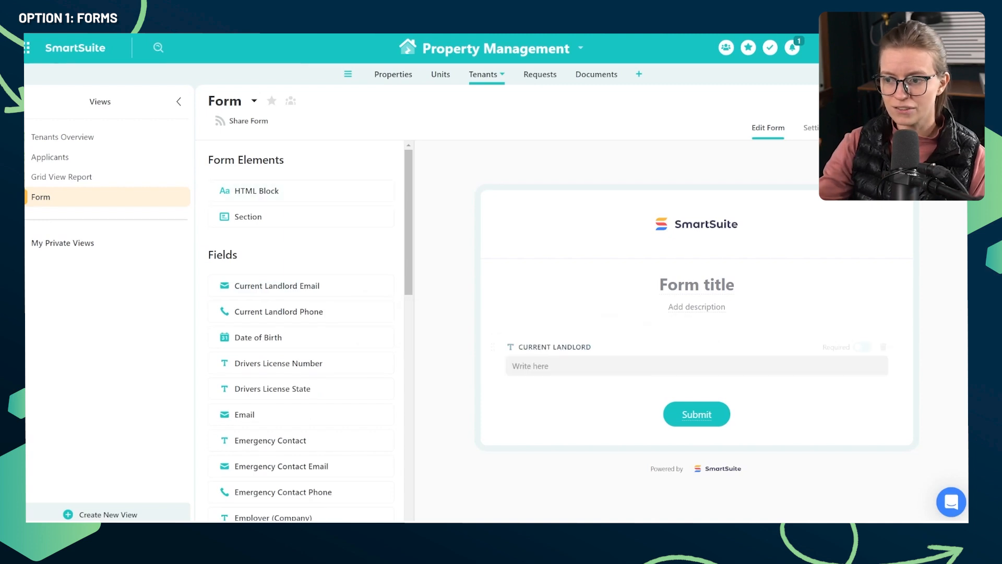
pyautogui.click(248, 120)
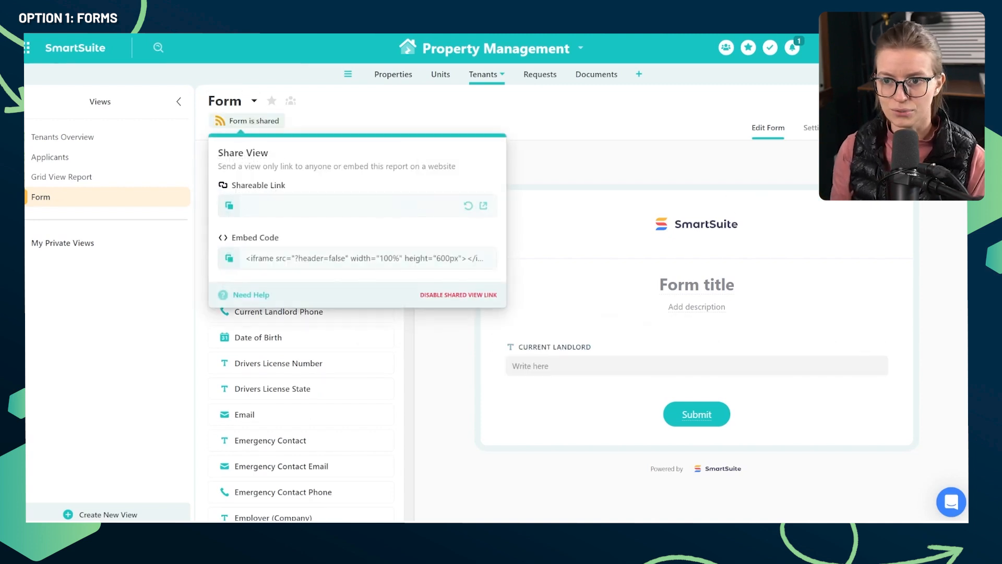
pyautogui.click(482, 206)
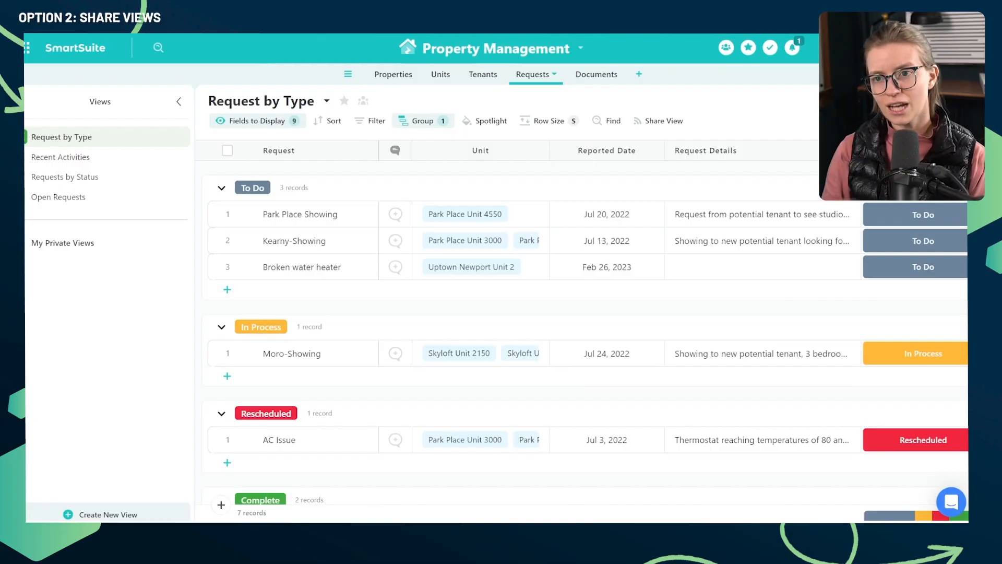
# - Share the Request by Type view of the Requests table and preview its shared link
pyautogui.click(659, 120)
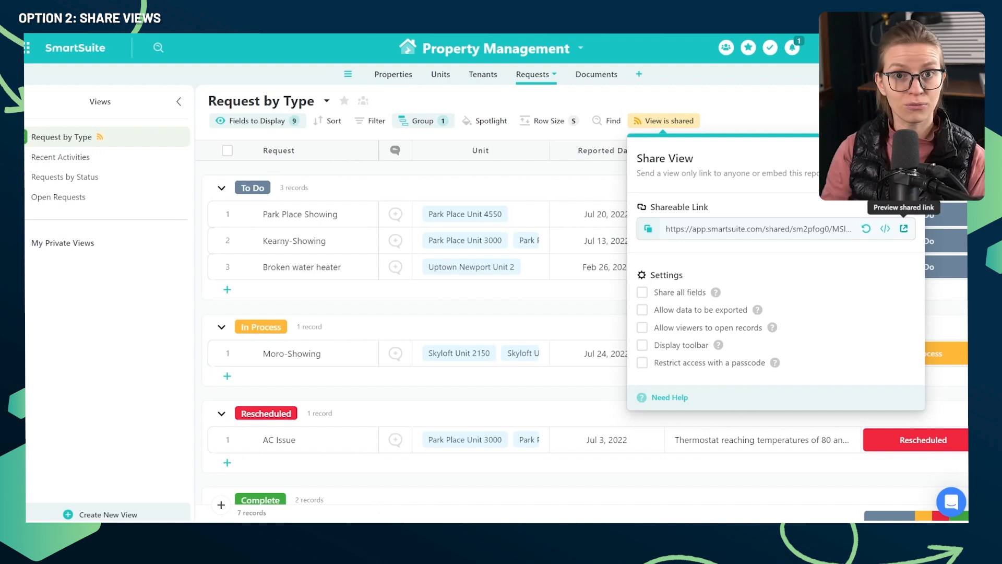
pyautogui.click(904, 228)
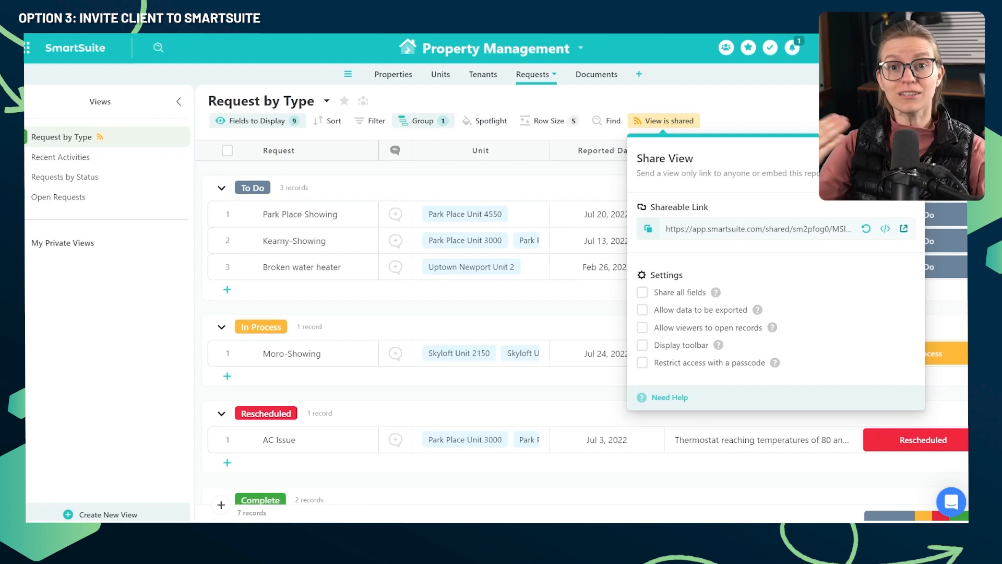
pyautogui.press('Escape')
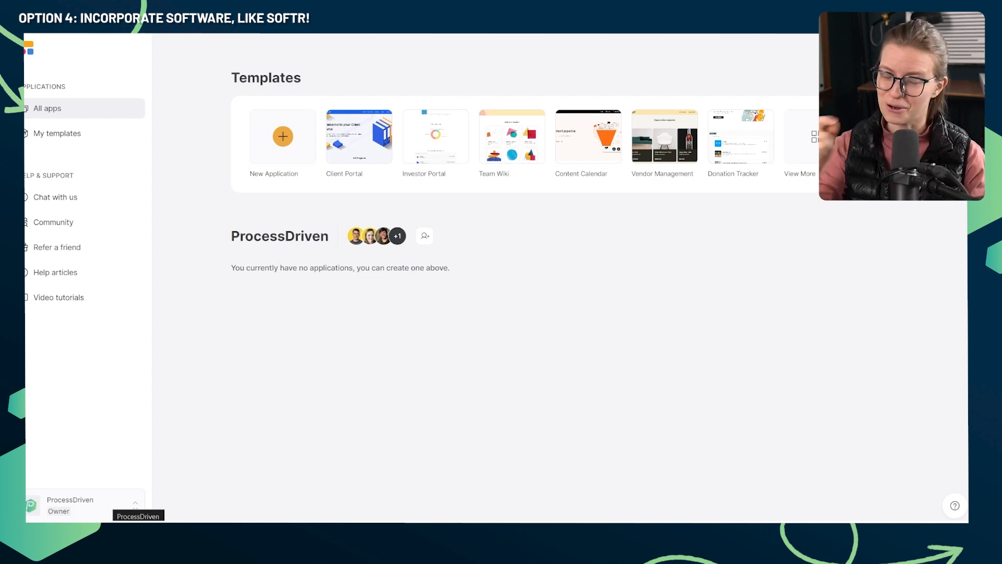
# - Switch to Softr and connect SmartSuite as a data source for the ProcessDriven workspace
pyautogui.click(112, 504)
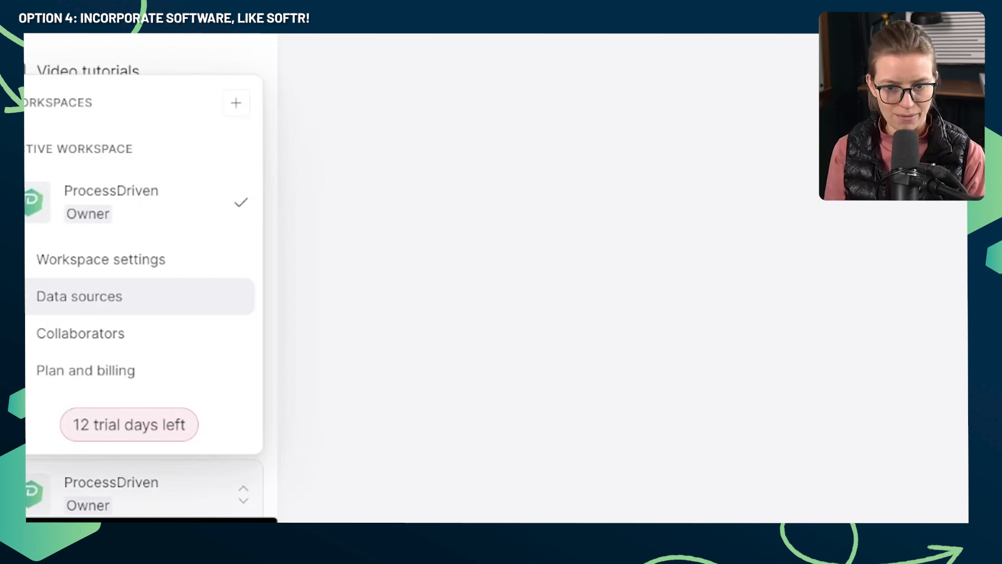
pyautogui.click(80, 296)
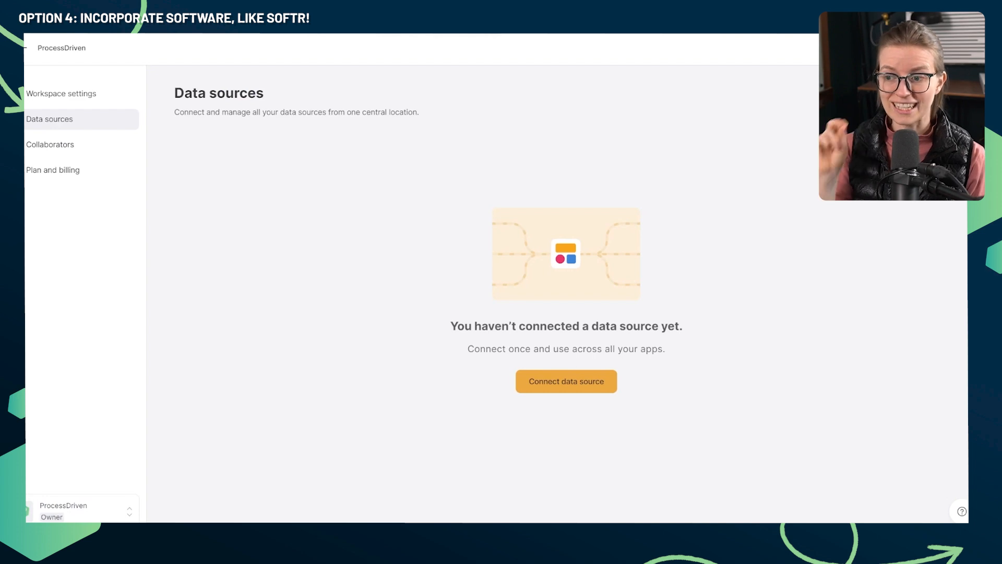
pyautogui.click(567, 382)
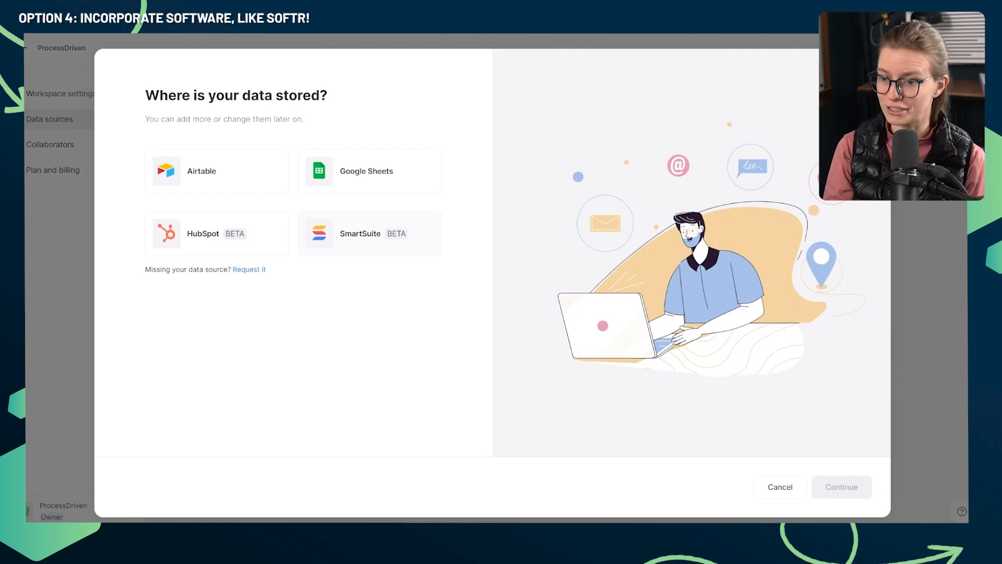
pyautogui.click(369, 234)
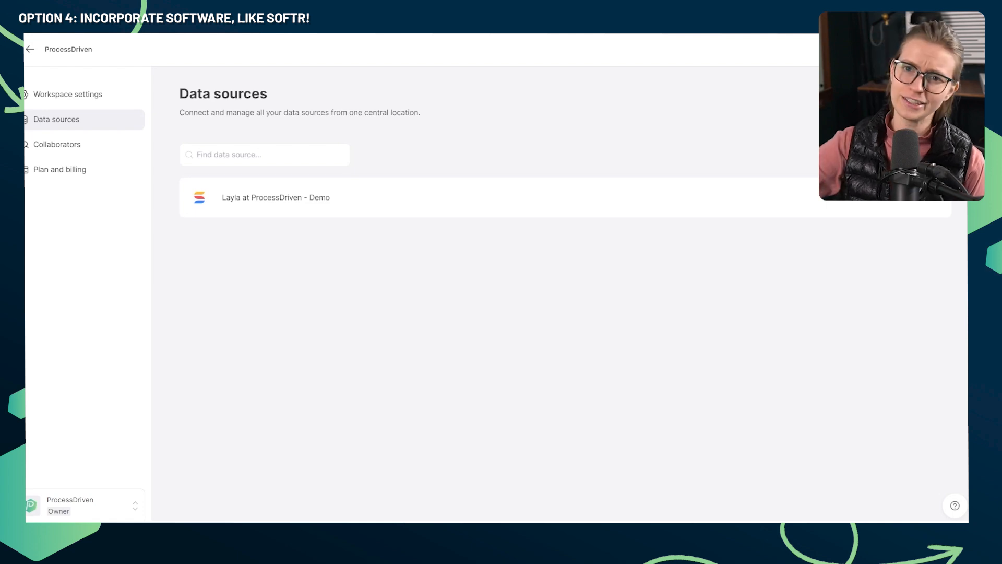
# - Create a blank application from scratch that includes all eight pre-built pages
pyautogui.click(30, 49)
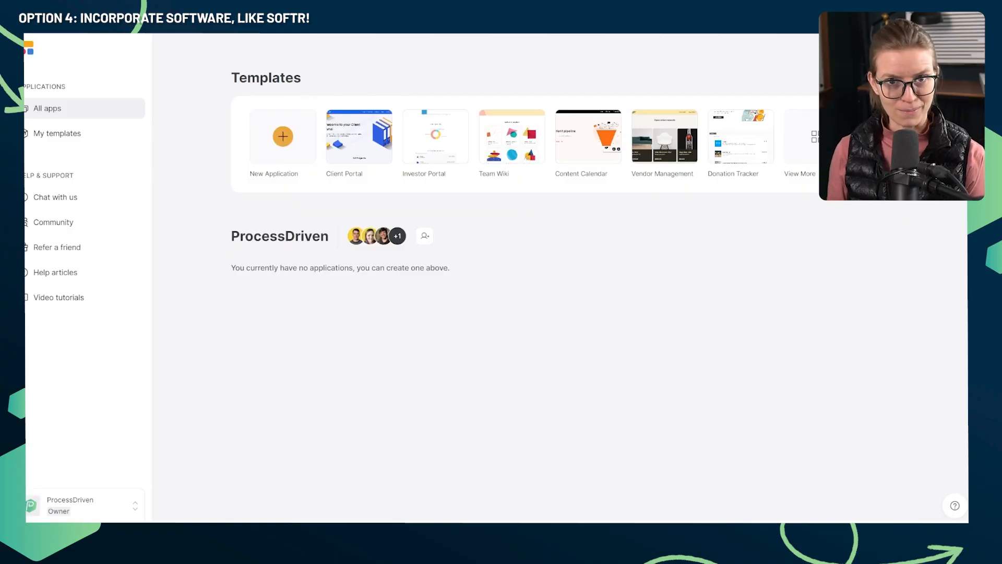
pyautogui.click(283, 136)
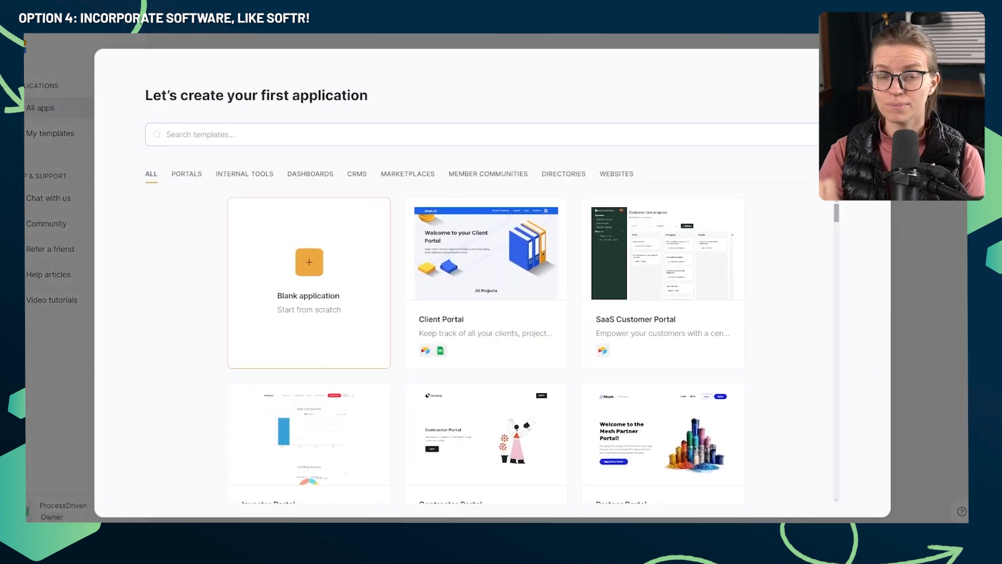
pyautogui.click(309, 282)
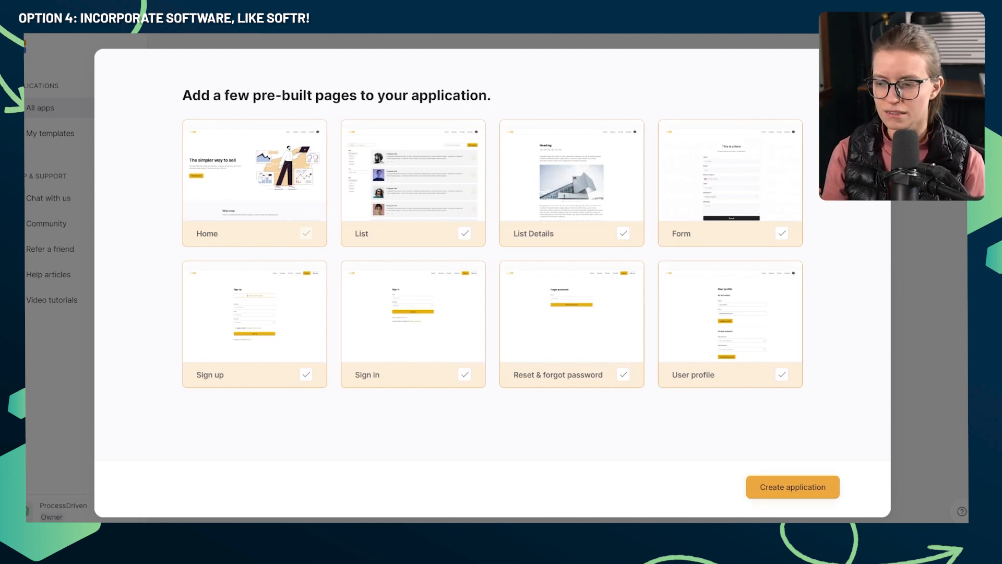
pyautogui.click(793, 487)
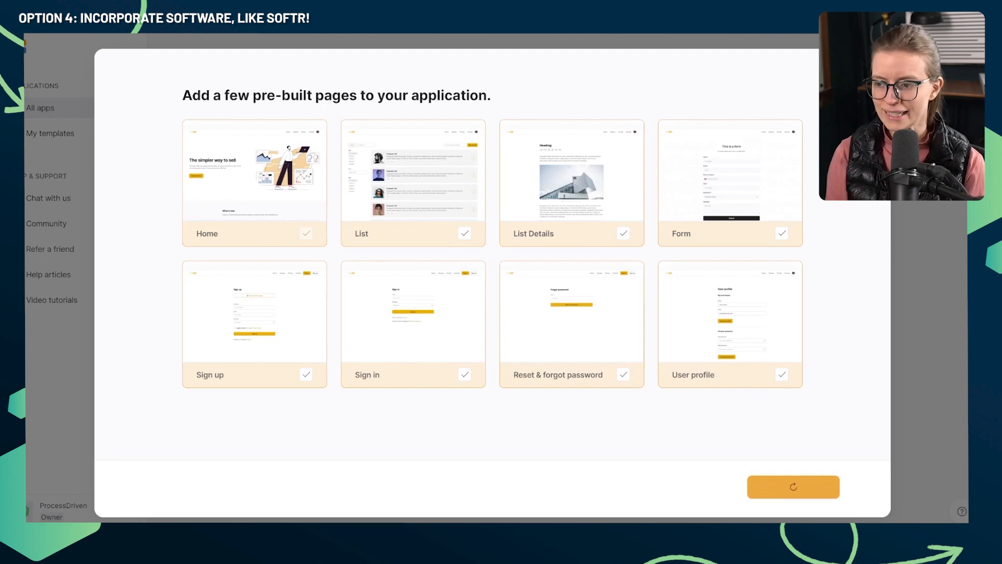
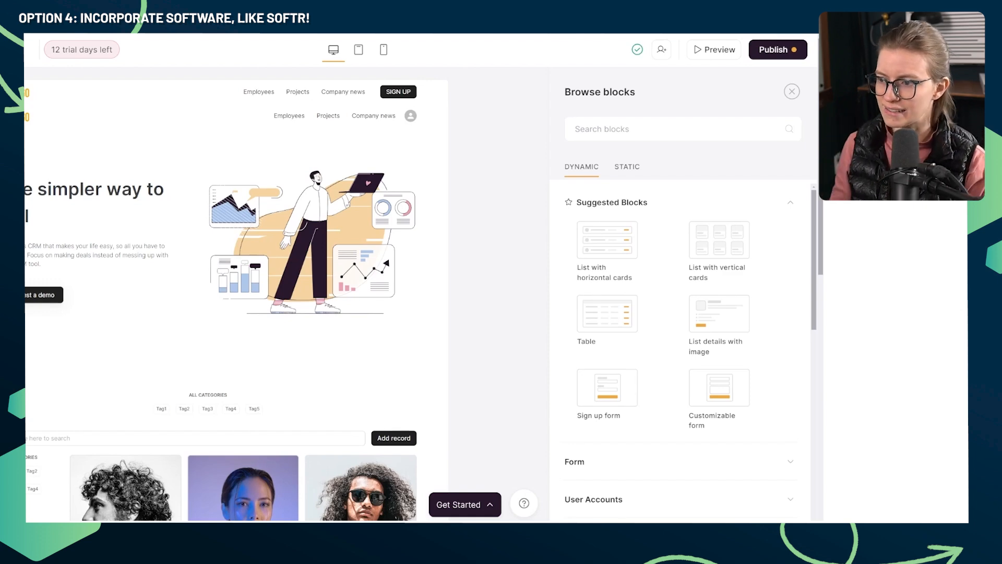
# - Add a Kanban board block to the home page and choose the connected SmartSuite account as its source
pyautogui.write('kan')
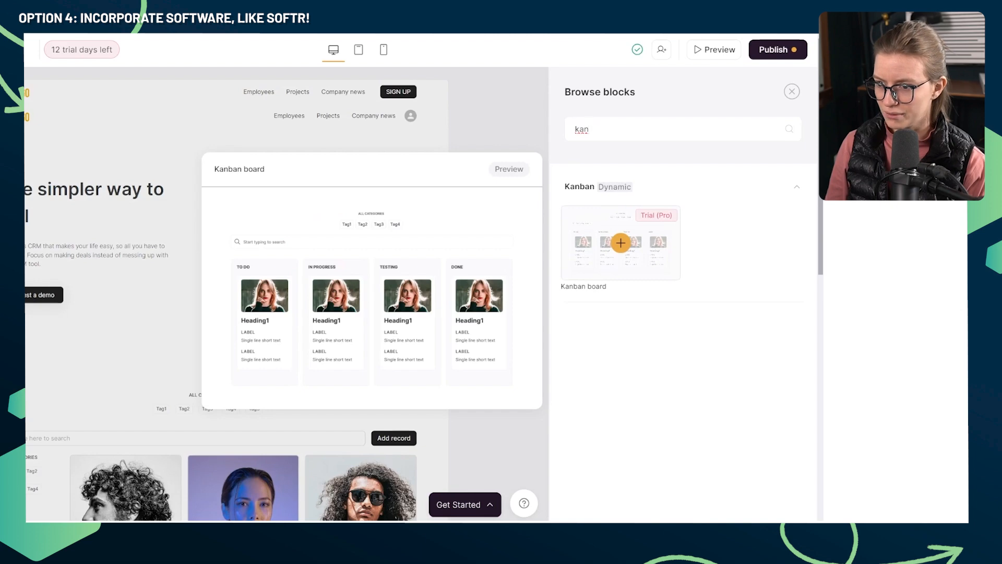
pyautogui.click(620, 242)
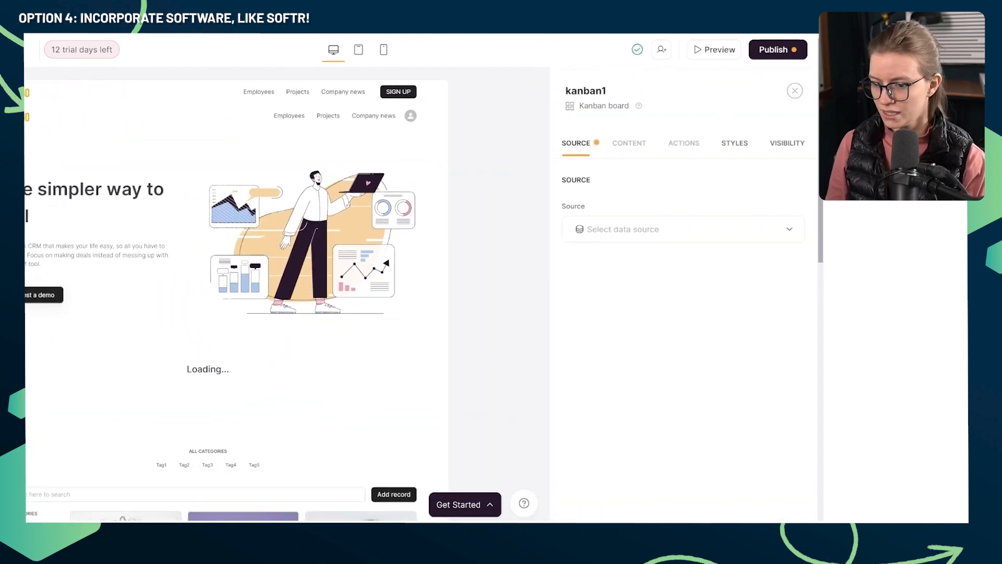
pyautogui.click(683, 229)
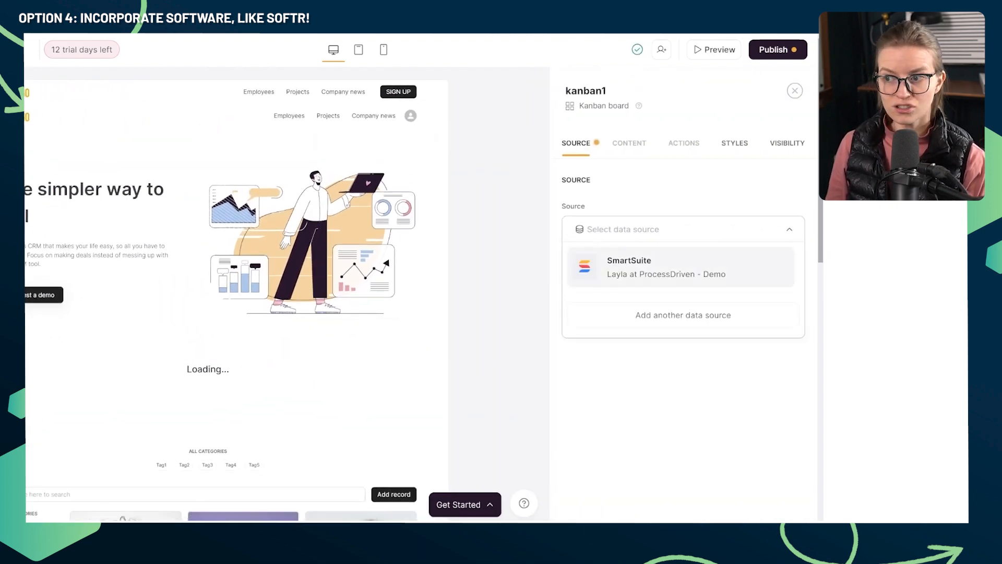
pyautogui.click(666, 266)
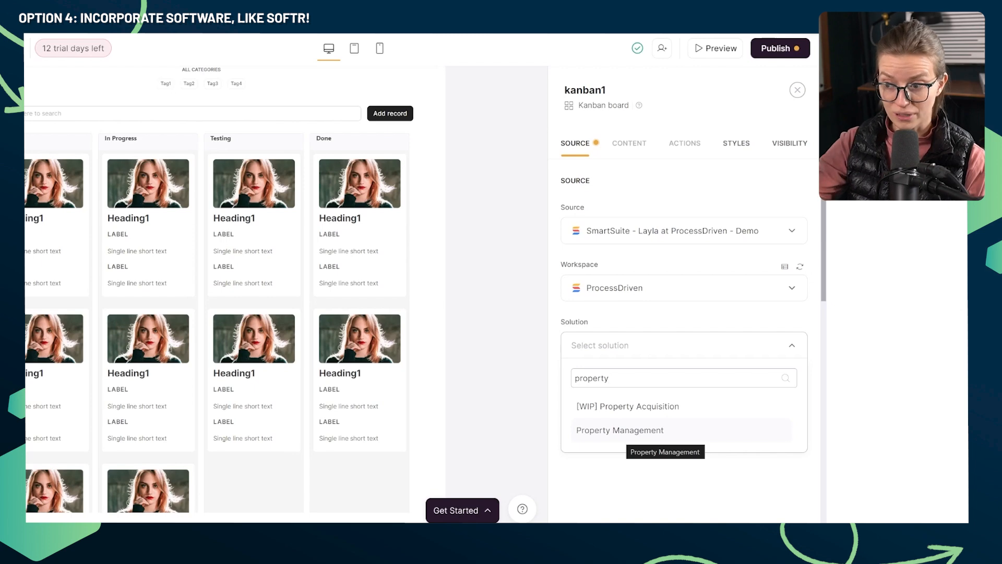
# - Set the Kanban block's solution to Property Management and its table to Requests
pyautogui.click(665, 431)
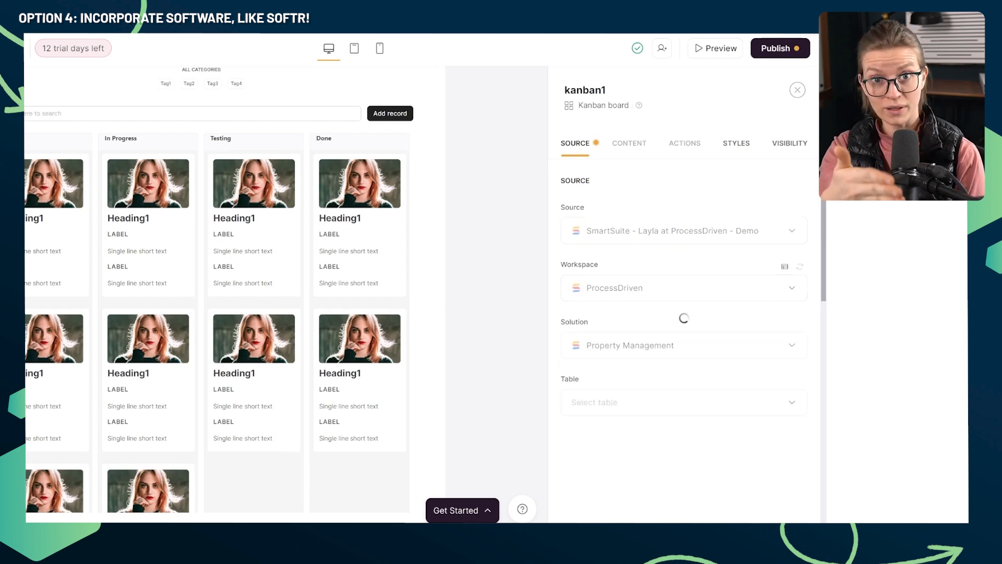
pyautogui.click(684, 402)
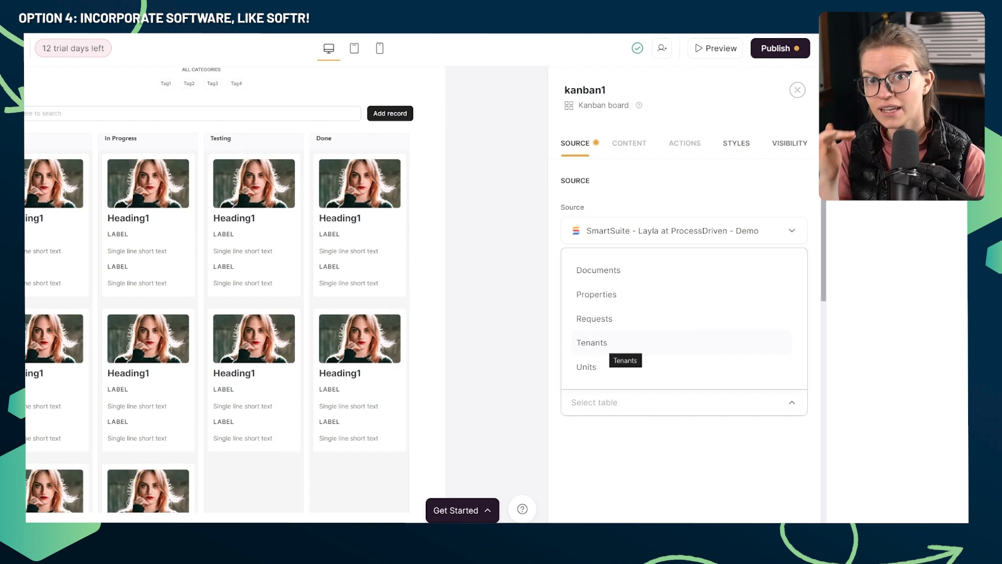
pyautogui.scroll(-1, 608, 342)
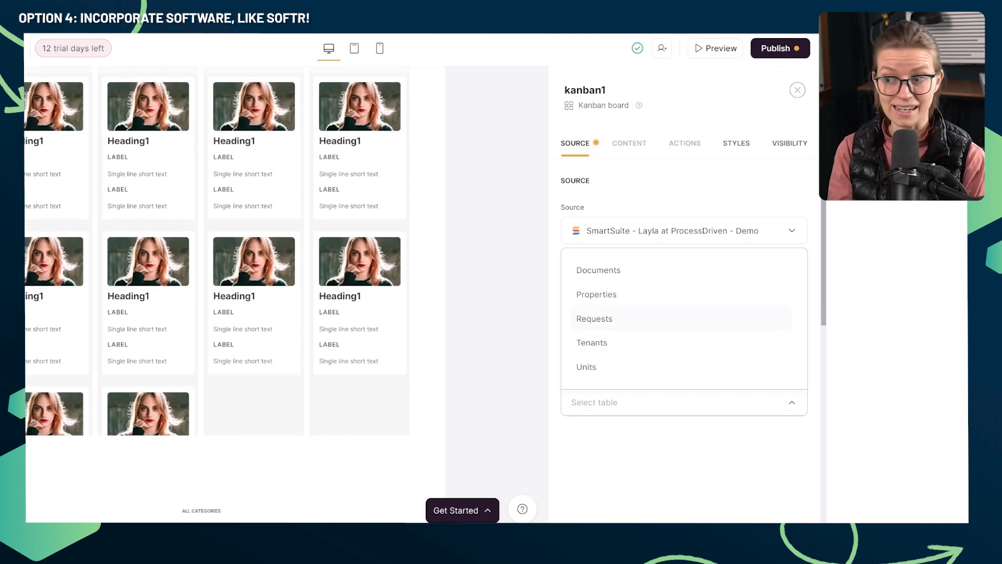
pyautogui.click(594, 318)
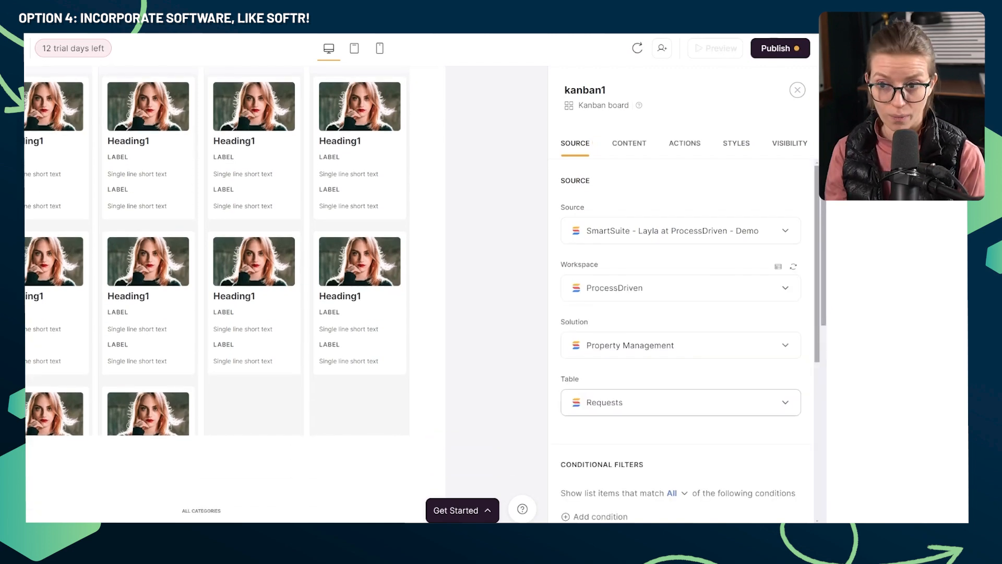
# - Title the Kanban board "Work Requests", with subtitle "We're committed to making your property feel like home. Here are some of the project we're currently working on."
pyautogui.scroll(-1, 679, 402)
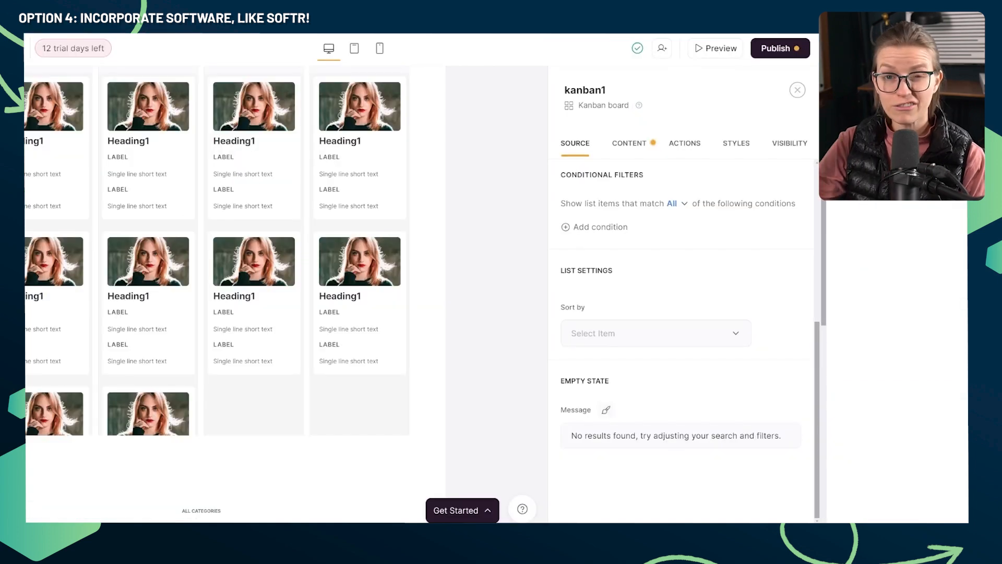
pyautogui.click(629, 143)
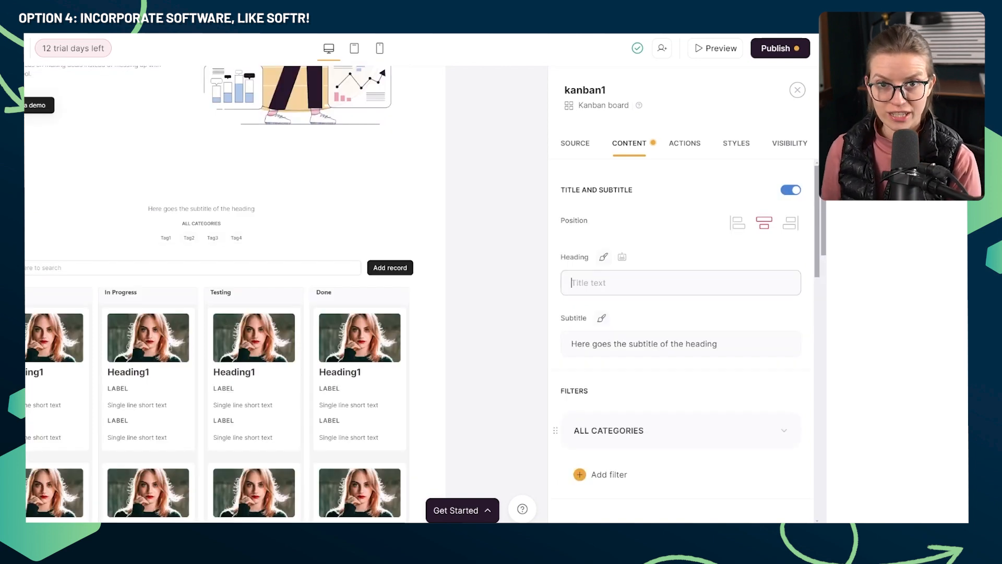
pyautogui.write('Work Requests')
pyautogui.press('Tab')
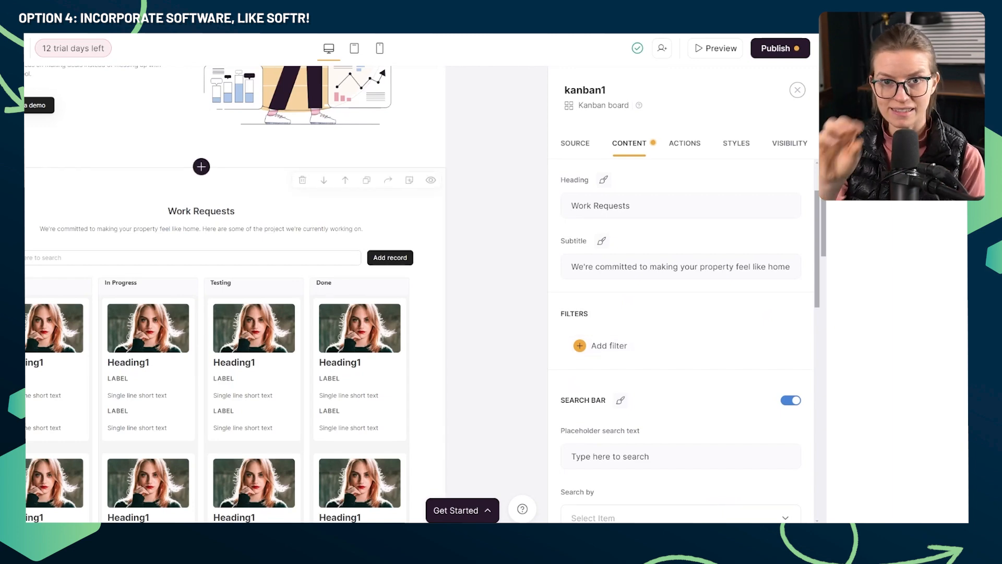
# - Add an ALL CATEGORIES filter to the Kanban block that filters by the Type field
pyautogui.click(601, 345)
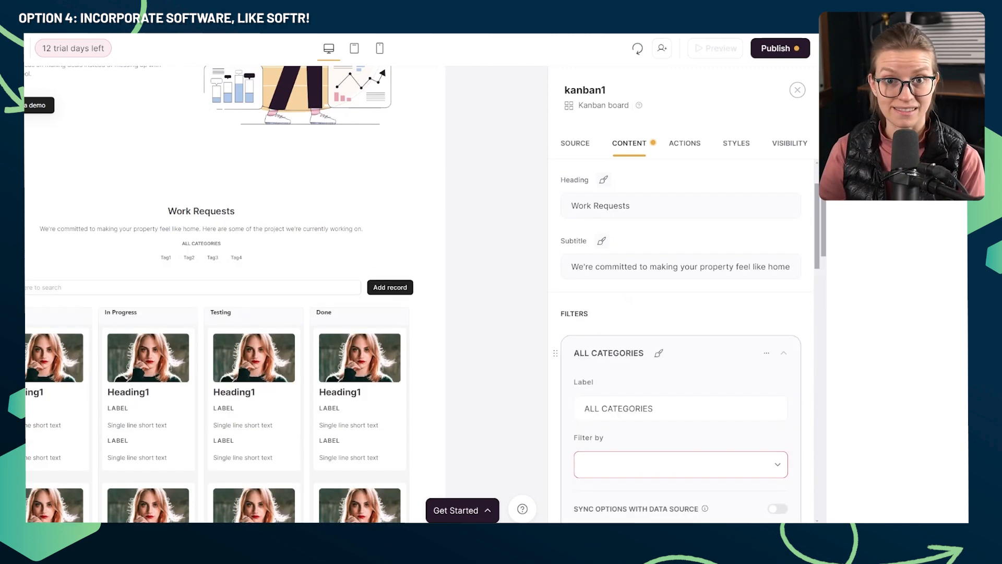
pyautogui.scroll(-3, 681, 344)
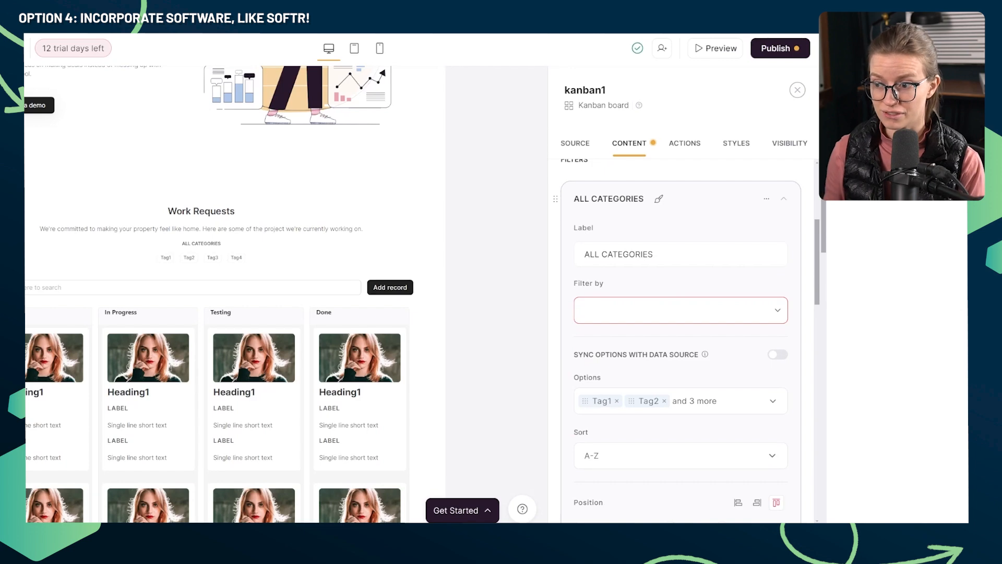
pyautogui.click(681, 310)
pyautogui.write('type')
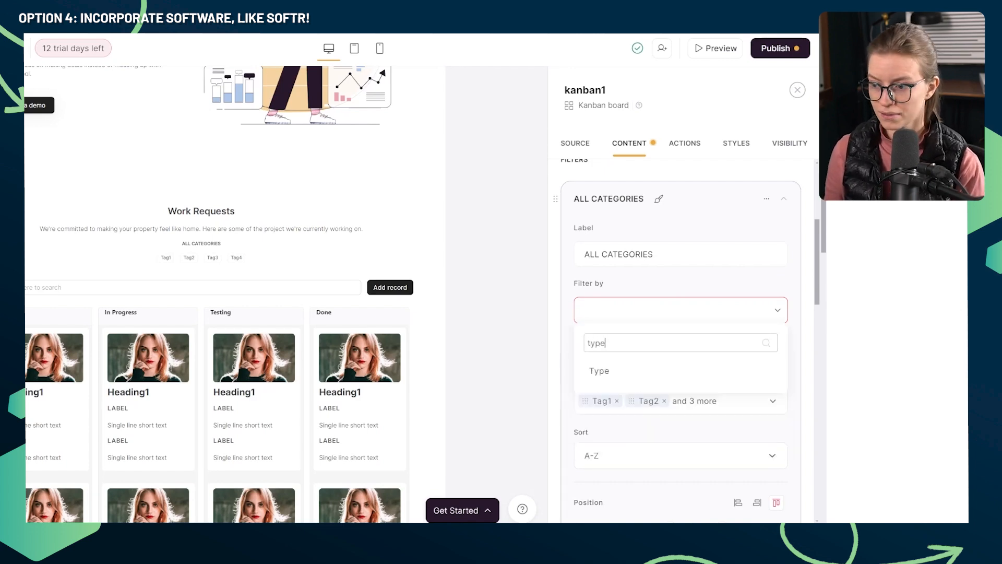
pyautogui.click(599, 370)
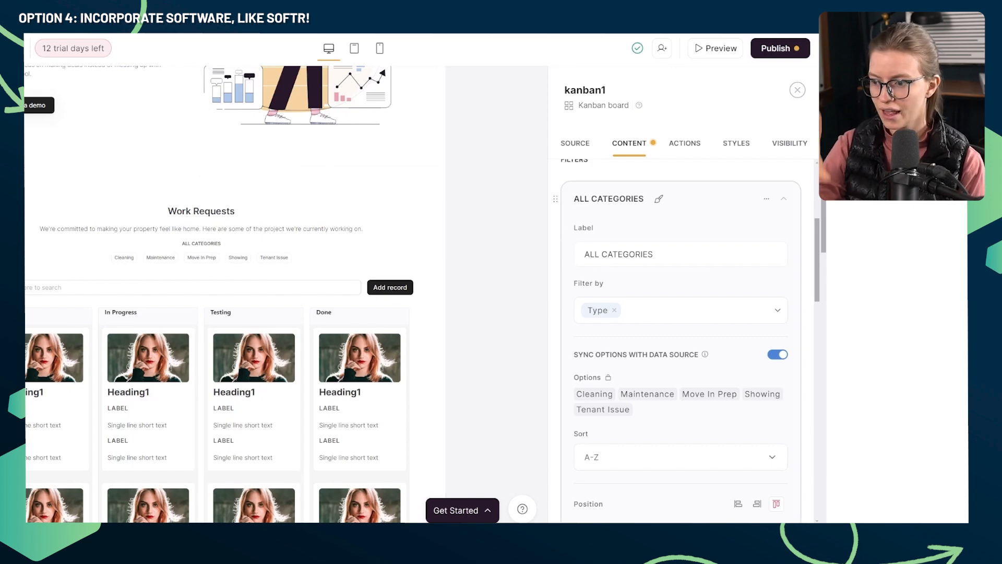
pyautogui.scroll(-3, 681, 339)
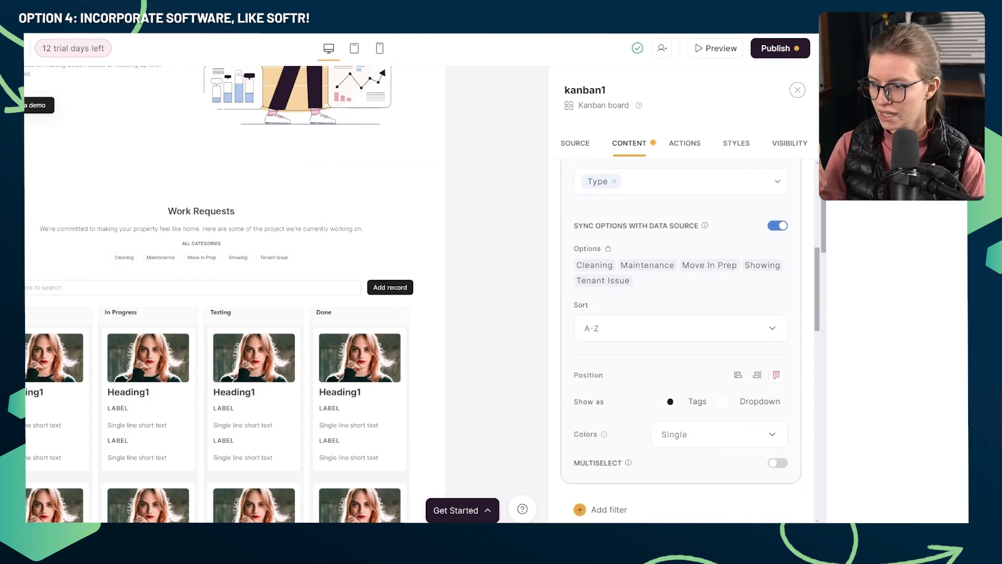
# - Show the ALL CATEGORIES filter of the Kanban block as a dropdown instead of tags
pyautogui.click(723, 377)
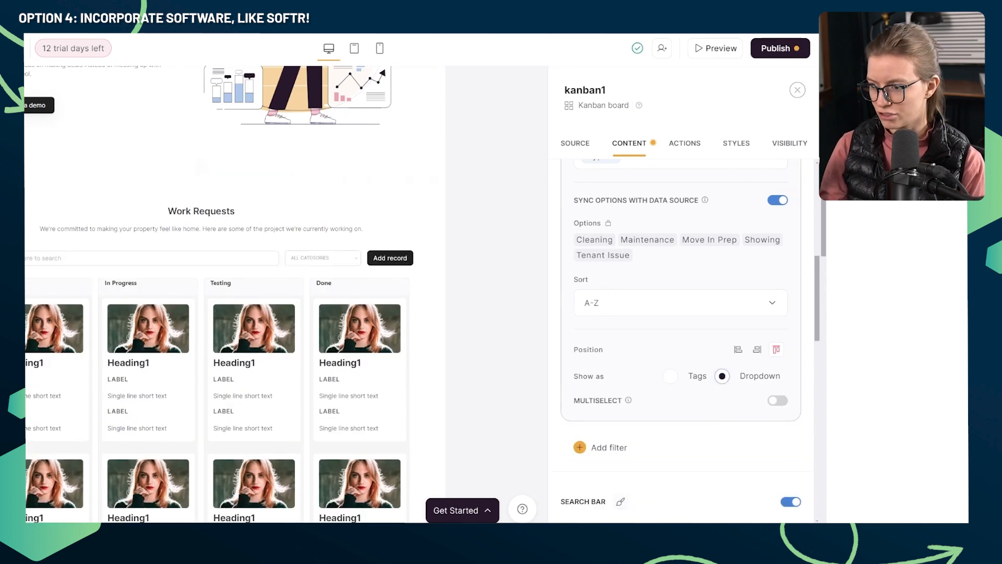
pyautogui.scroll(-3, 681, 339)
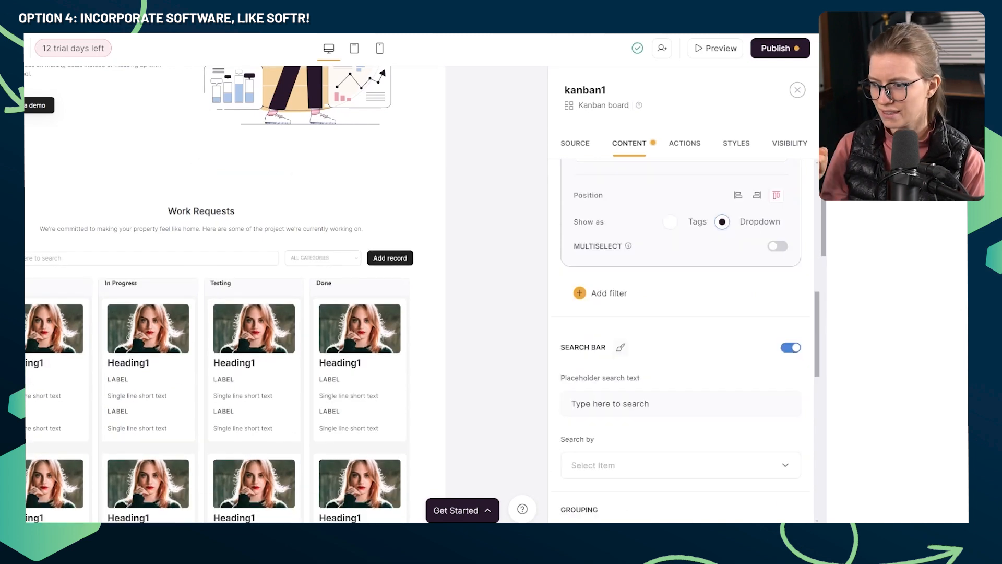
pyautogui.click(777, 246)
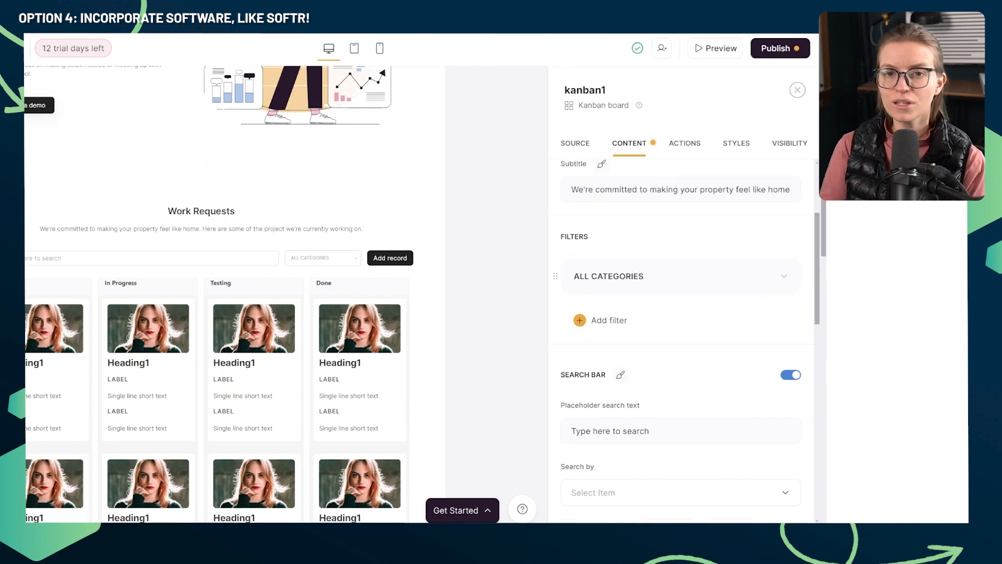
# - Set the Kanban search bar's placeholder text to "Search for a Work Request"
pyautogui.scroll(-2, 681, 339)
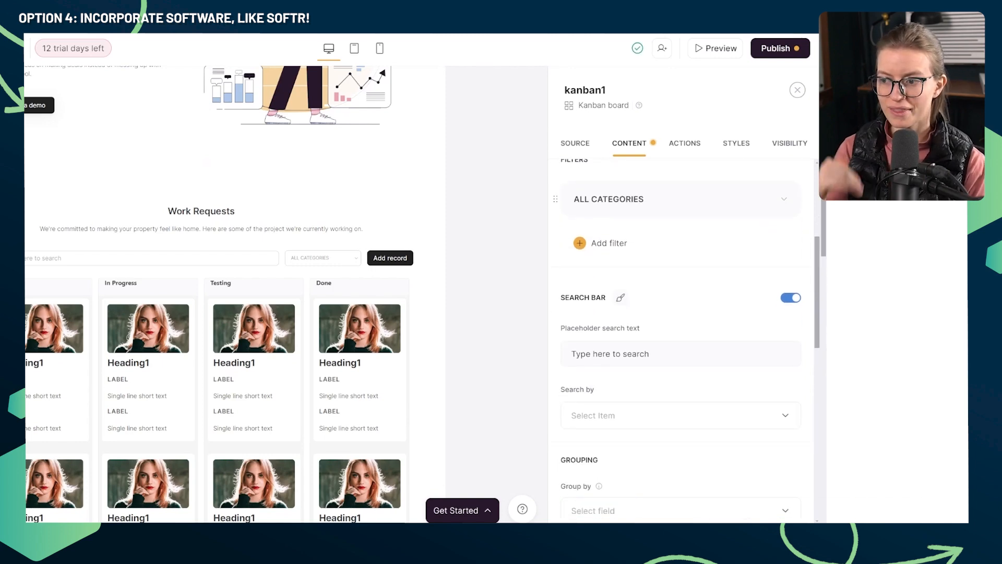
pyautogui.moveTo(649, 354); pyautogui.dragTo(576, 354)
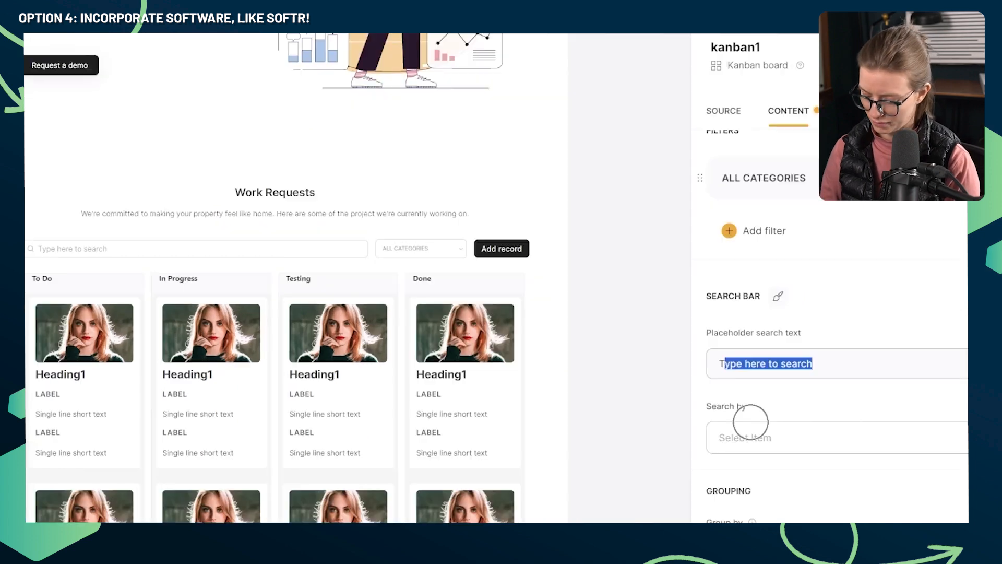
pyautogui.hotkey('ctrl', 'a')
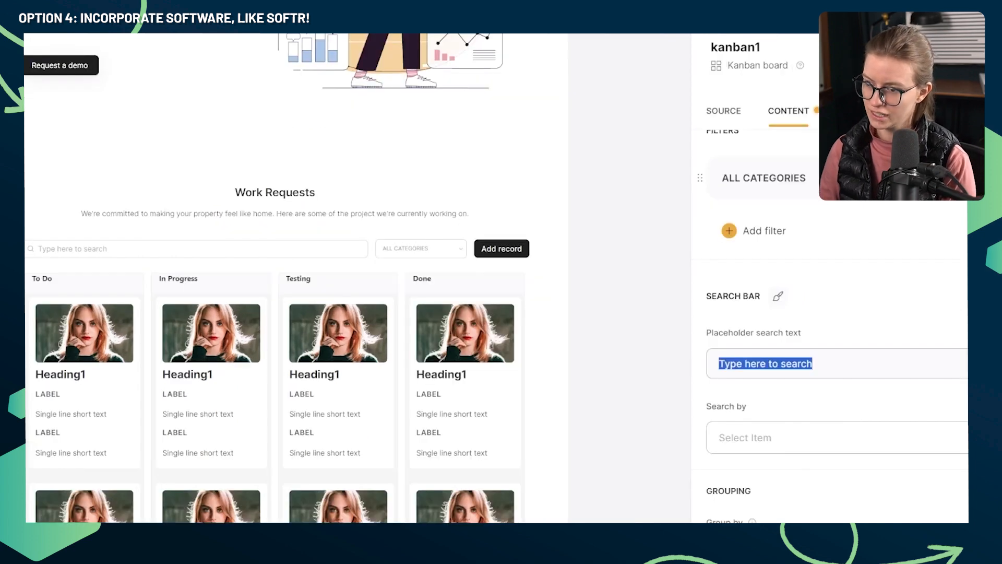
pyautogui.write('Search for a Wo')
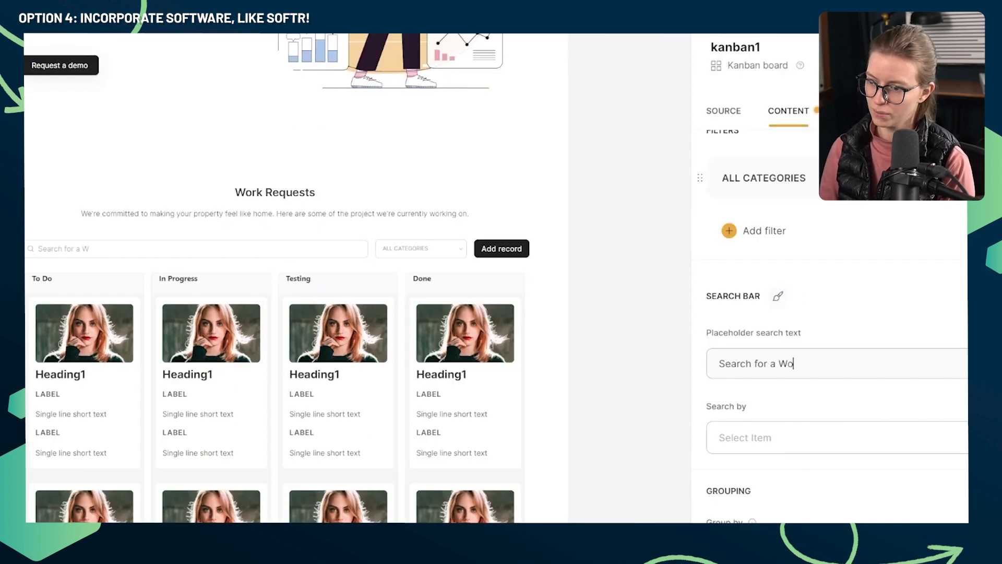
pyautogui.write('rk Request')
# - Make the Kanban search bar search by the Request Details, Request and Resolution fields
pyautogui.scroll(-2, 752, 430)
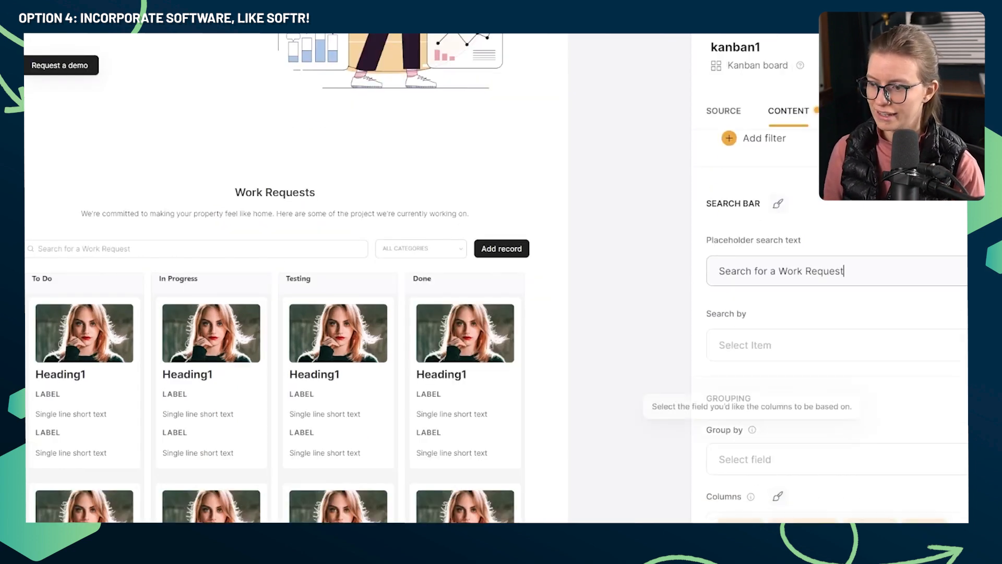
pyautogui.click(783, 344)
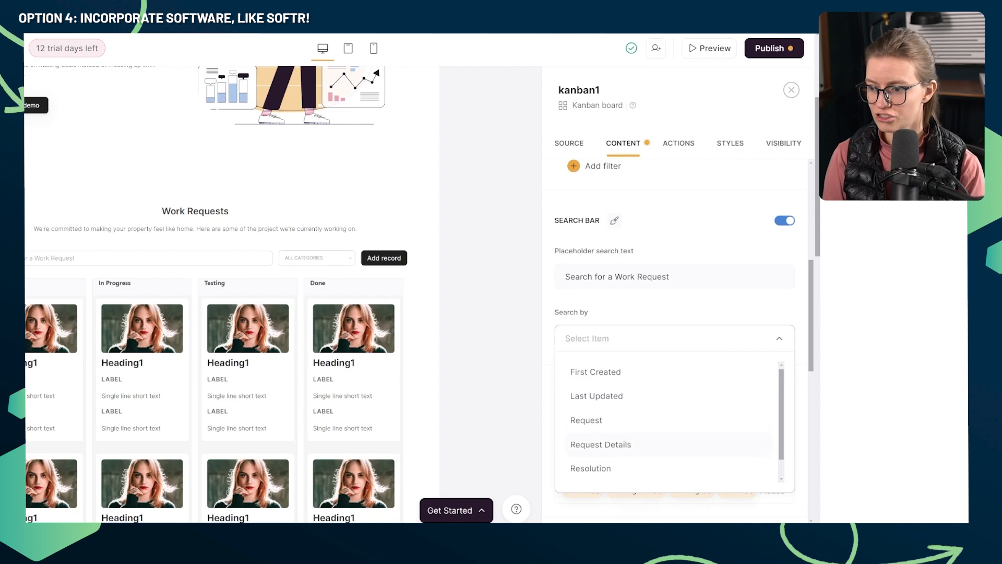
pyautogui.scroll(-1, 673, 422)
pyautogui.click(601, 422)
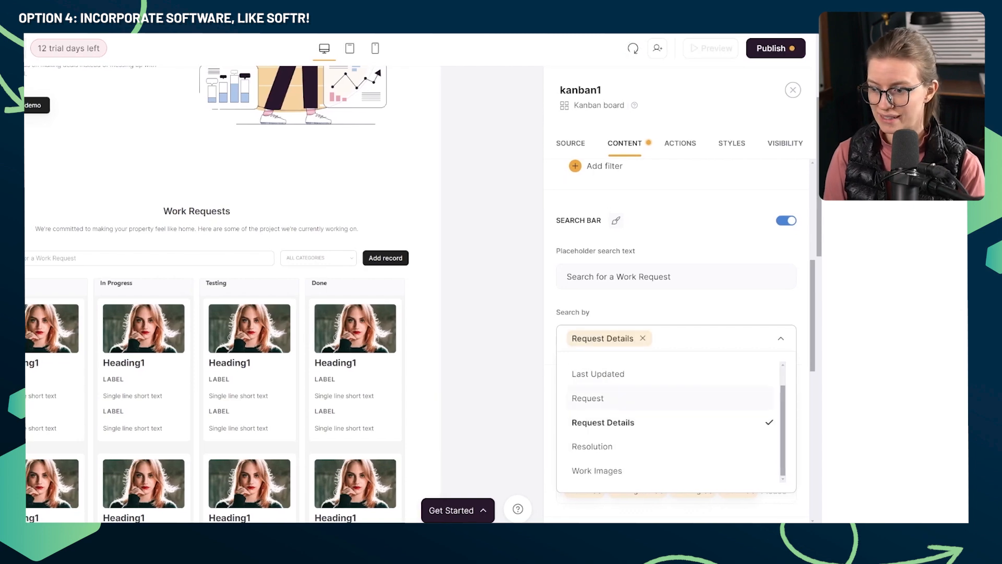
pyautogui.click(588, 398)
pyautogui.scroll(1, 673, 423)
pyautogui.scroll(-1, 604, 432)
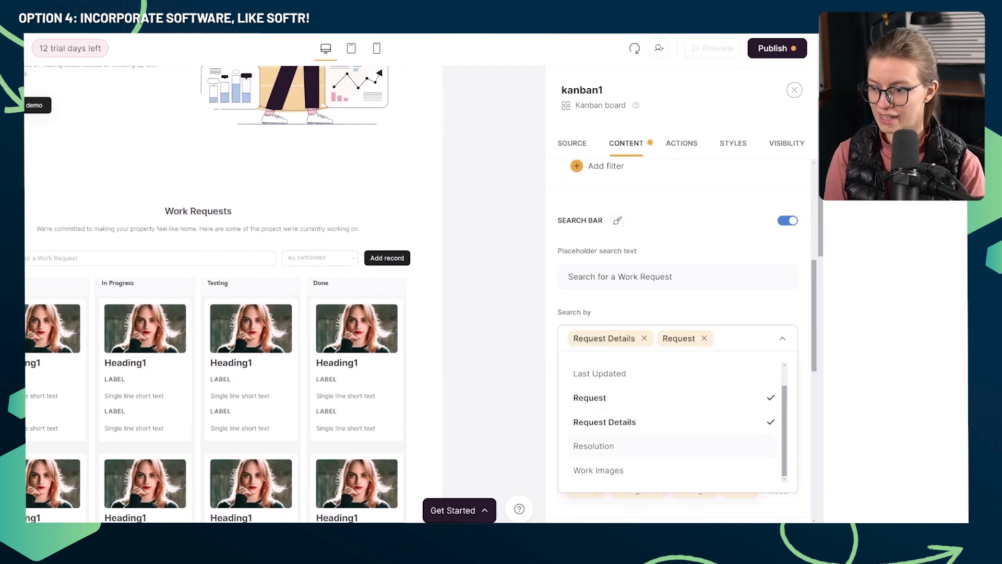
pyautogui.click(593, 446)
pyautogui.click(694, 277)
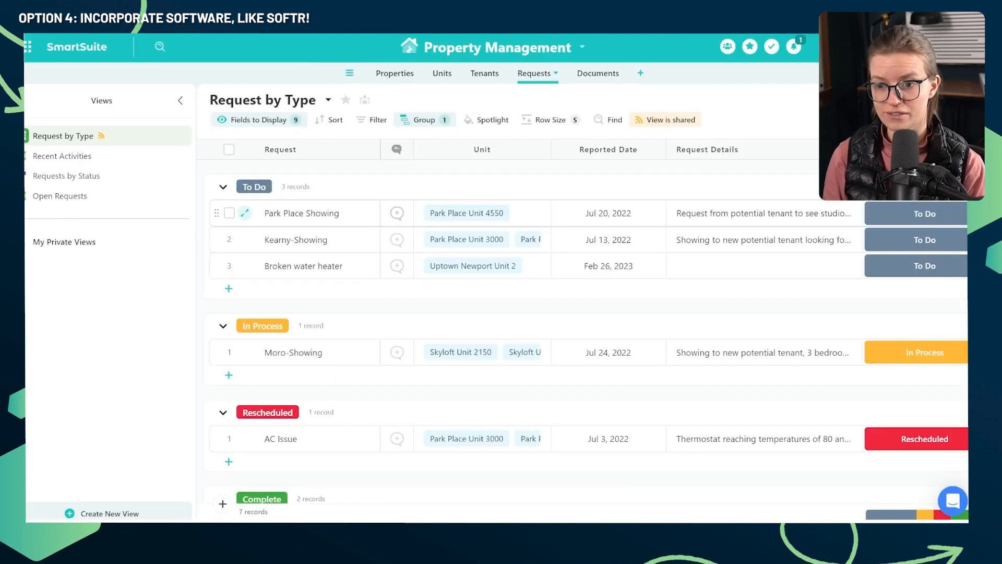
# - In SmartSuite, open the Park Place Showing request and review its Request Details and Resolution fields
pyautogui.click(244, 212)
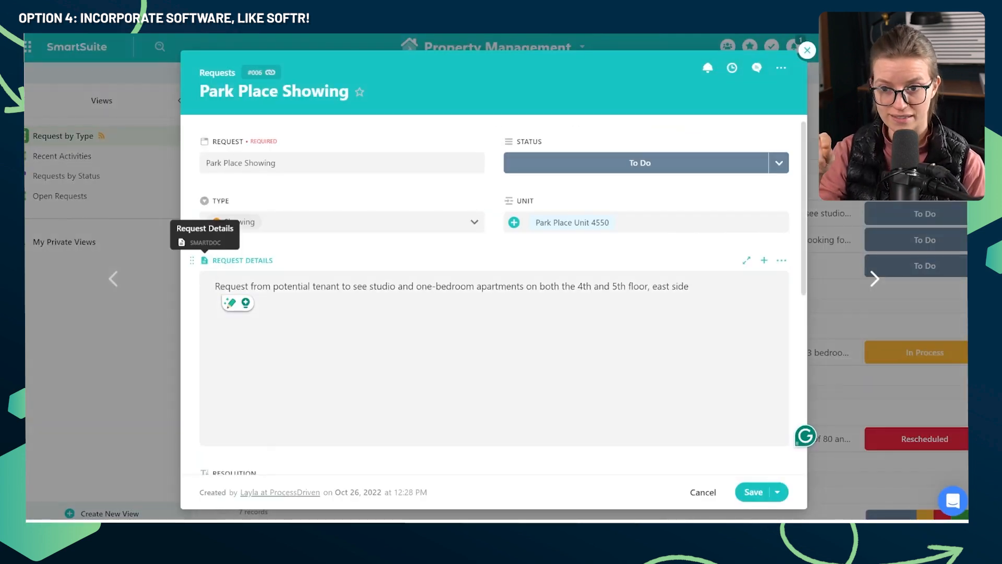
pyautogui.scroll(-6, 494, 313)
pyautogui.scroll(3, 494, 303)
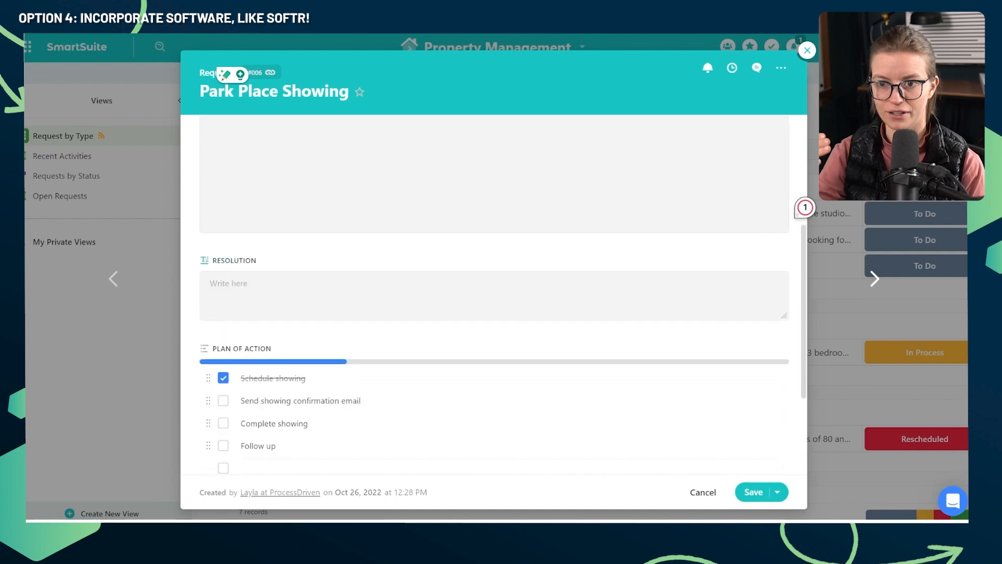
pyautogui.click(494, 302)
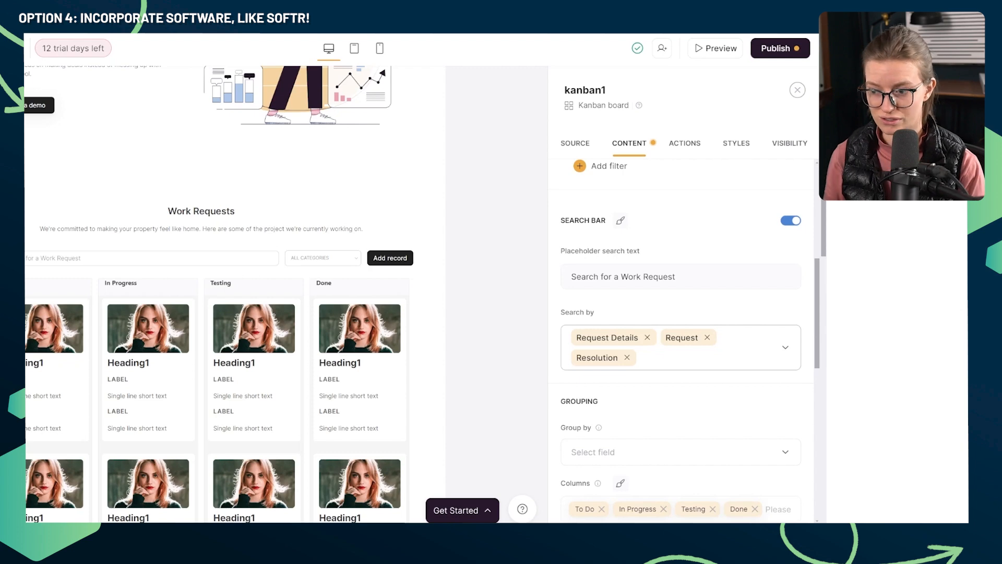
# - Back in Softr, group the Kanban board's columns by the Status field
pyautogui.scroll(-3, 680, 339)
pyautogui.click(681, 298)
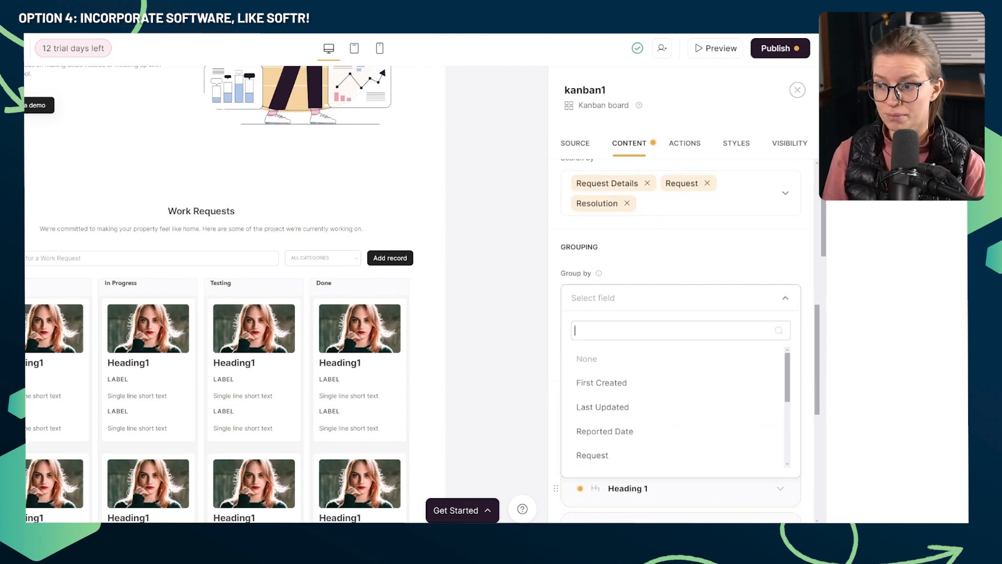
pyautogui.write('stat')
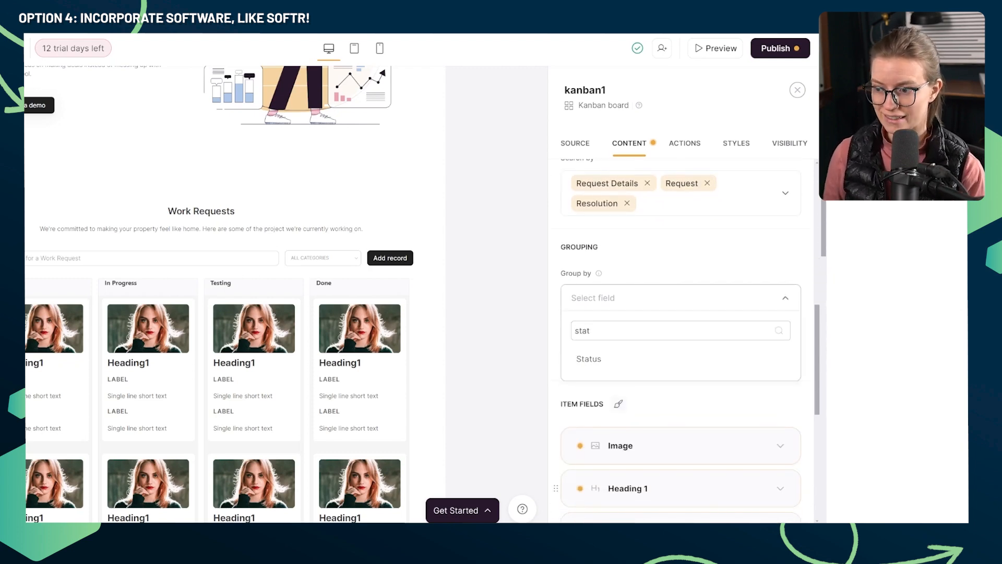
pyautogui.click(588, 358)
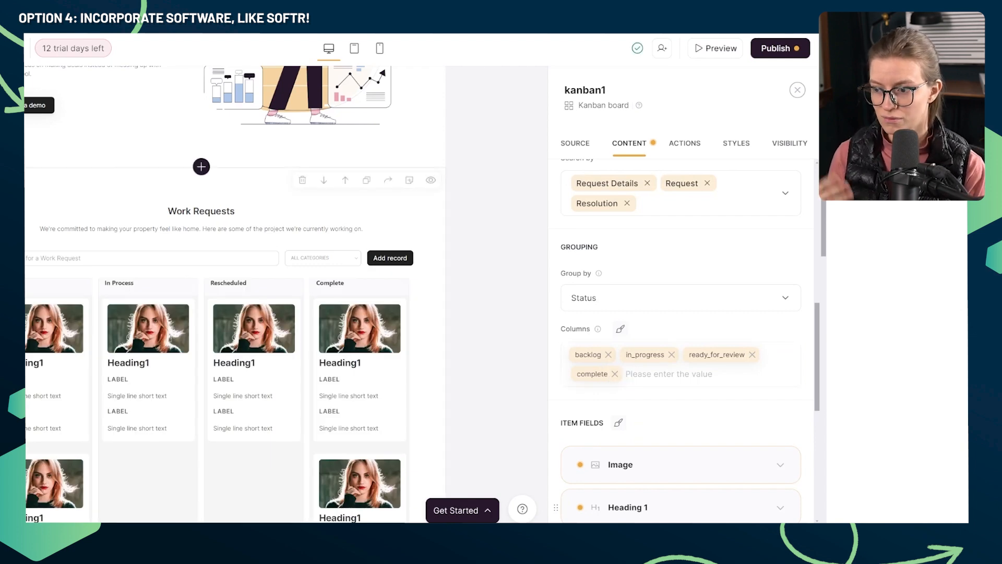
# - Set the content of the Kanban cards' Image item field to Work Images
pyautogui.scroll(-3, 679, 339)
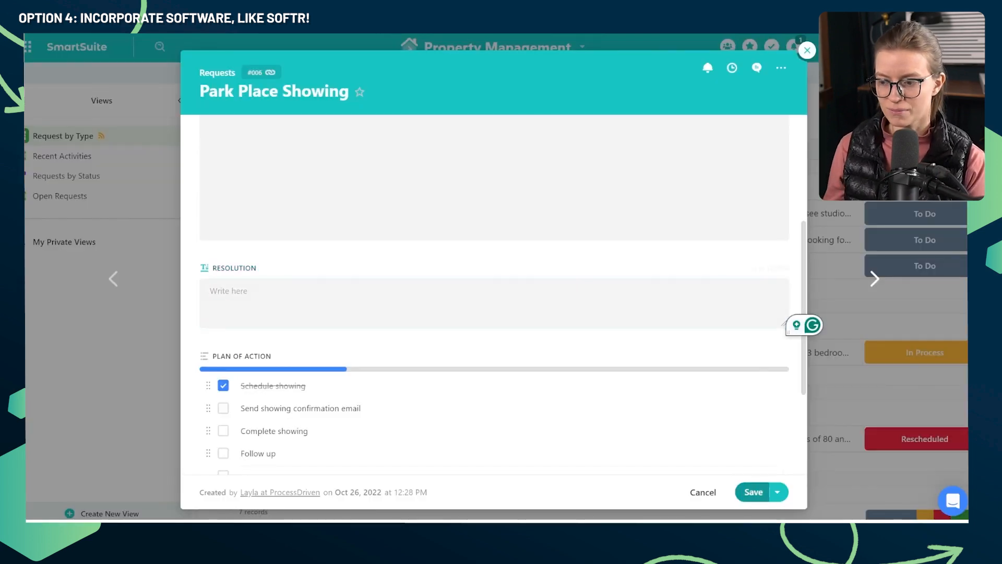
pyautogui.scroll(3, 494, 292)
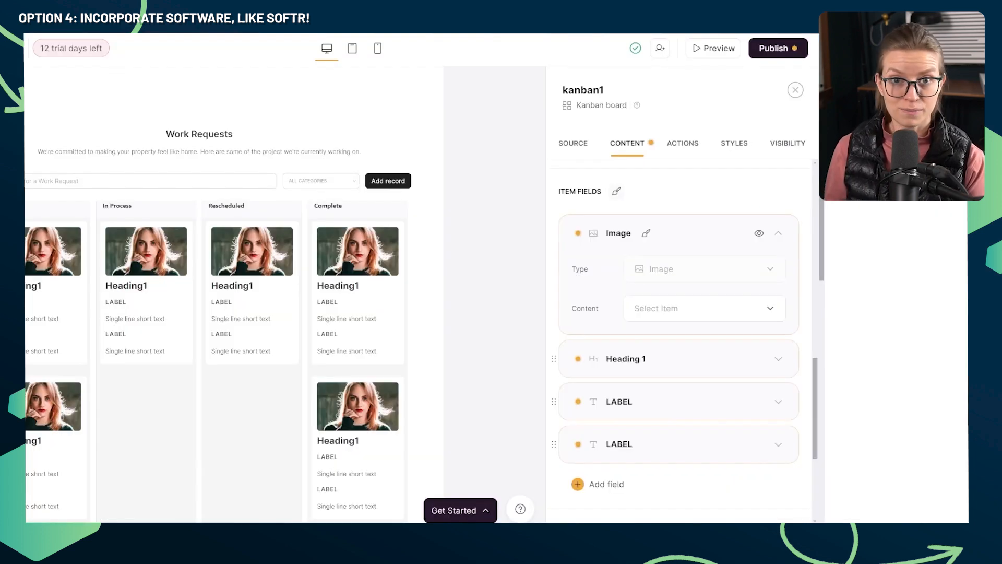
pyautogui.click(704, 309)
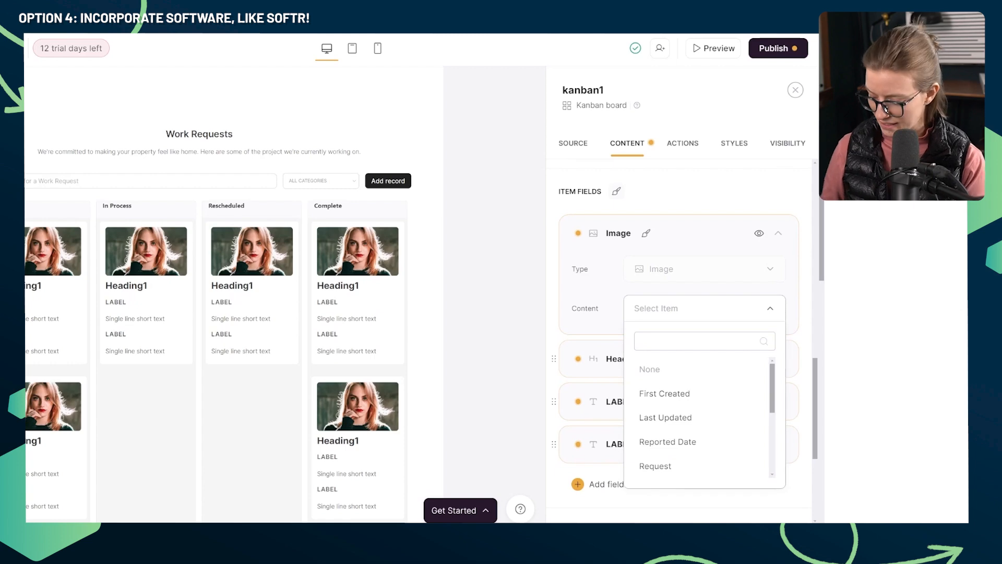
pyautogui.write('image')
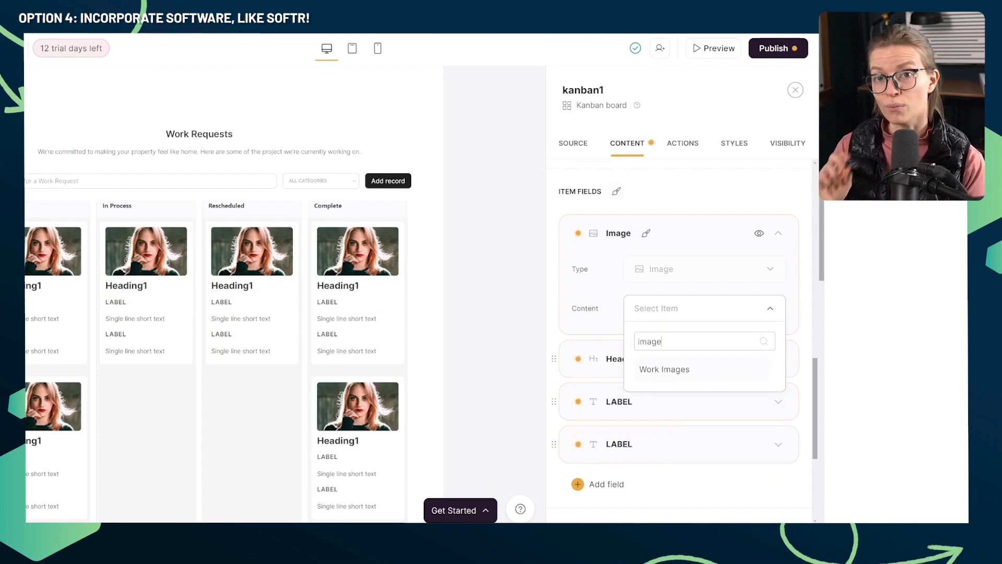
pyautogui.click(664, 369)
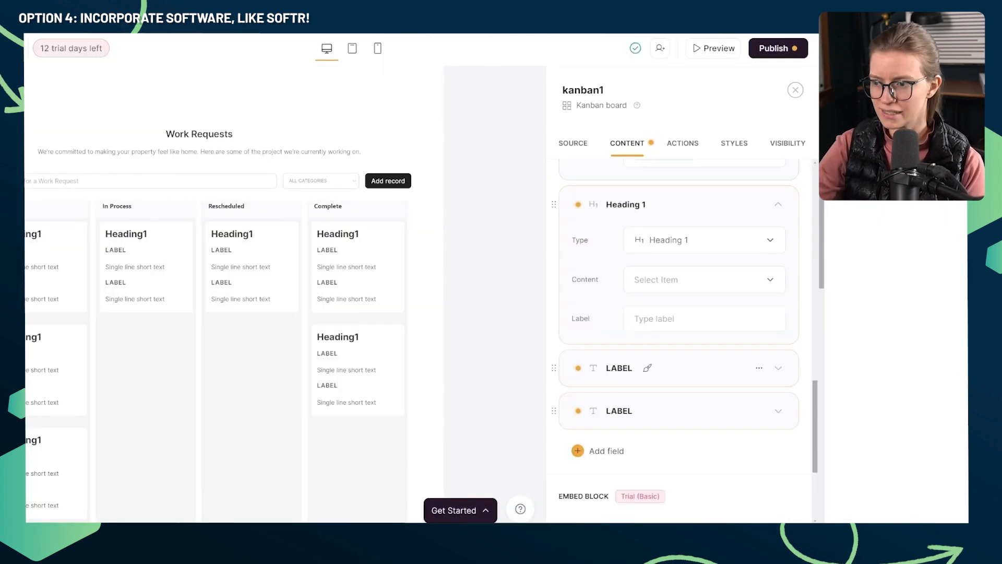
# - Set the content of the cards' Heading 1 item field to Request
pyautogui.click(705, 279)
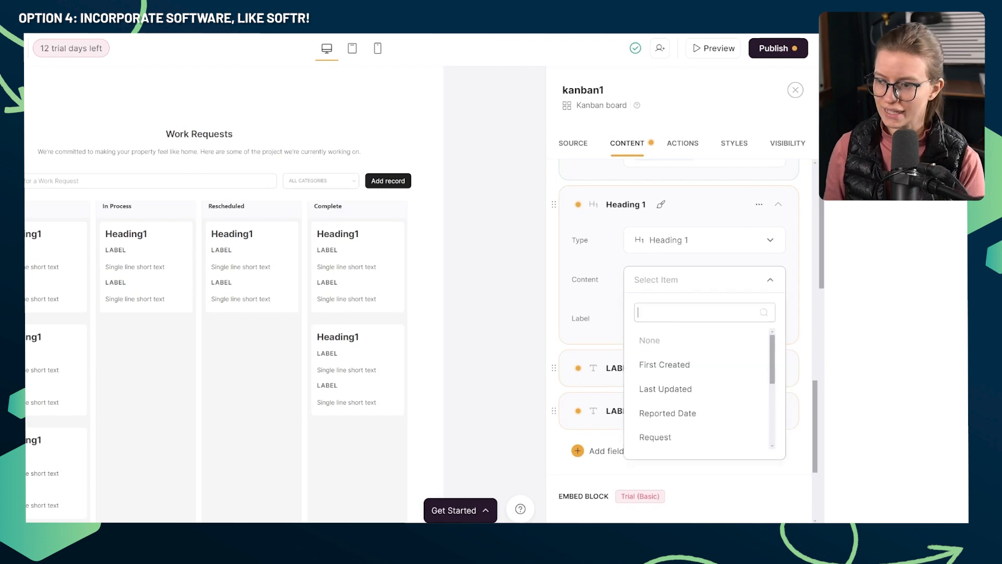
pyautogui.write('requ')
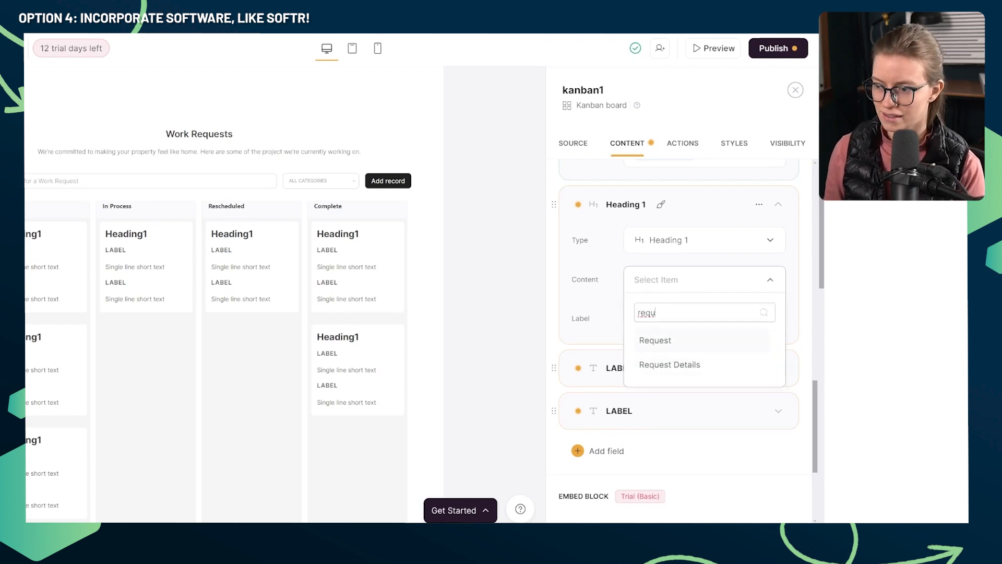
pyautogui.click(655, 339)
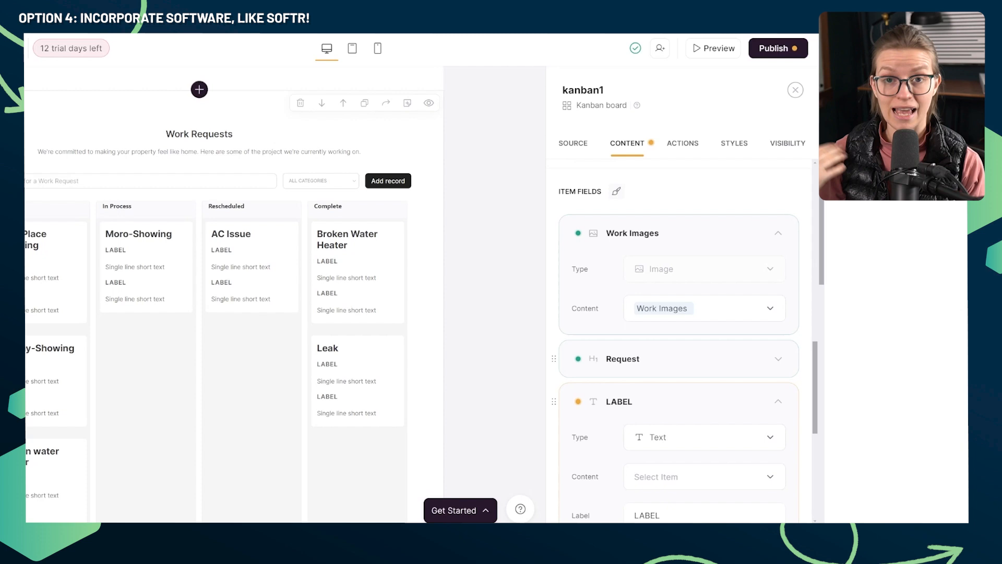
# - Map the first LABEL item field to Last Updated and set its label to "Last Updated:"
pyautogui.scroll(-3, 704, 339)
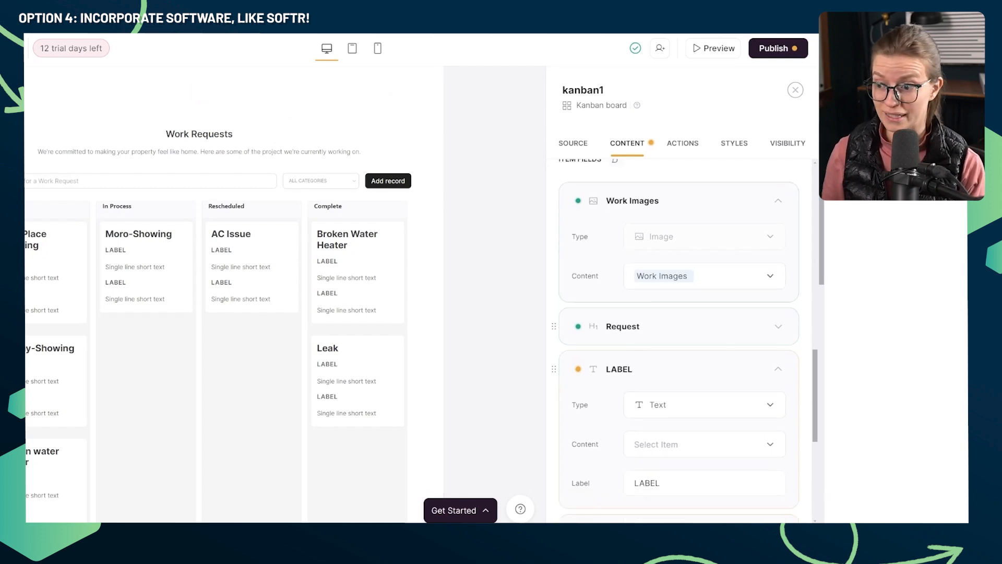
pyautogui.click(704, 323)
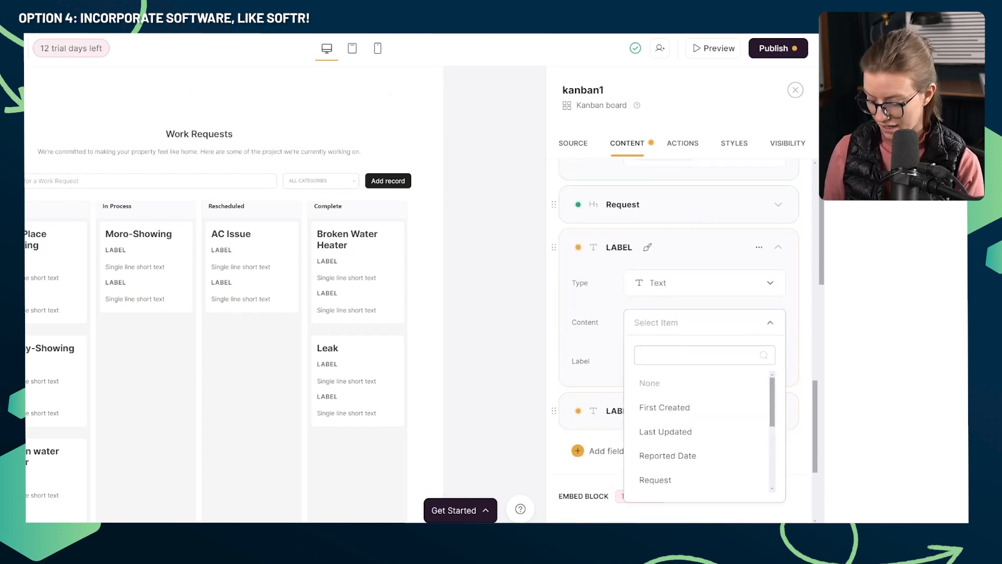
pyautogui.write('date')
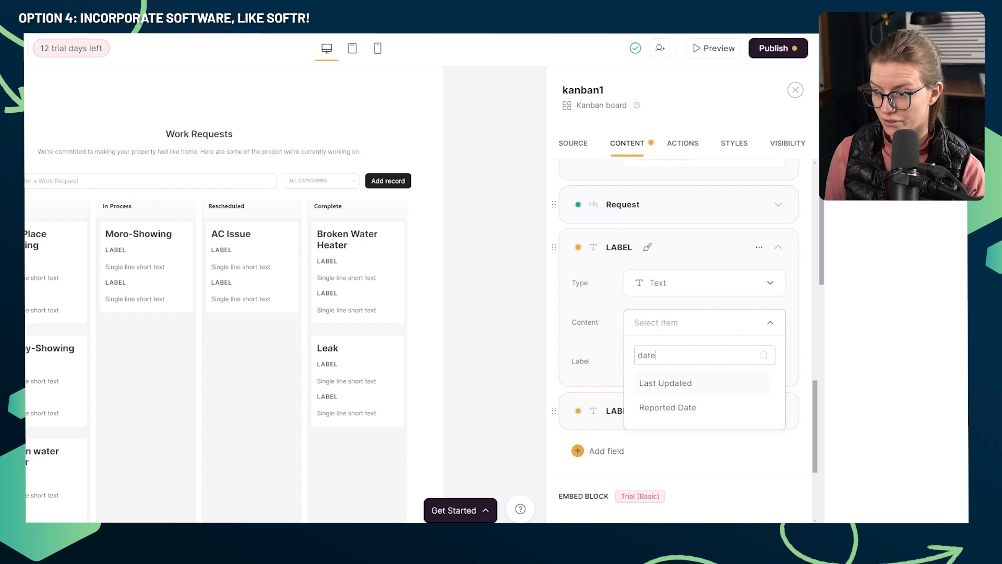
pyautogui.click(665, 383)
pyautogui.click(704, 282)
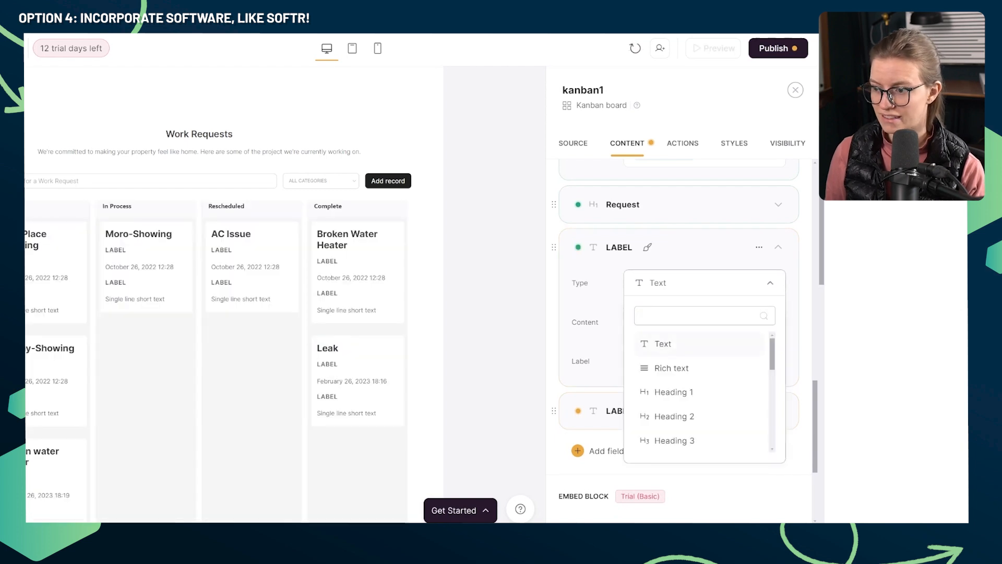
pyautogui.click(705, 282)
pyautogui.doubleClick(647, 361)
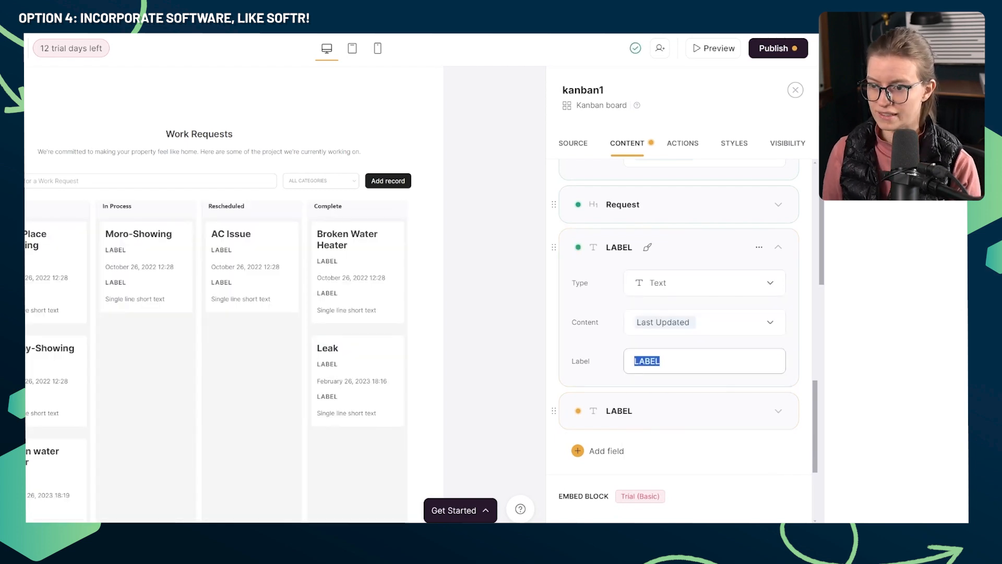
pyautogui.write('Last Update')
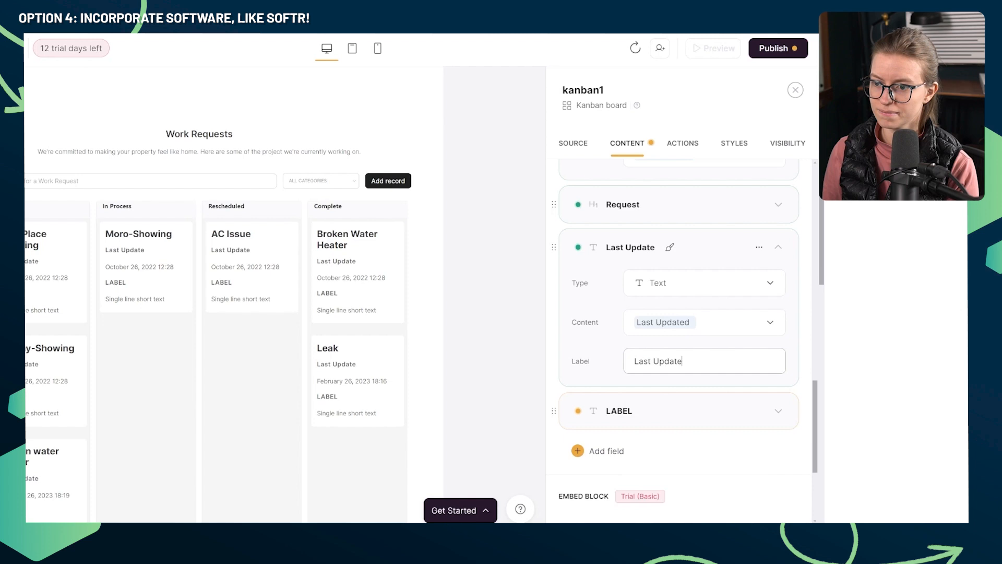
pyautogui.write('d:')
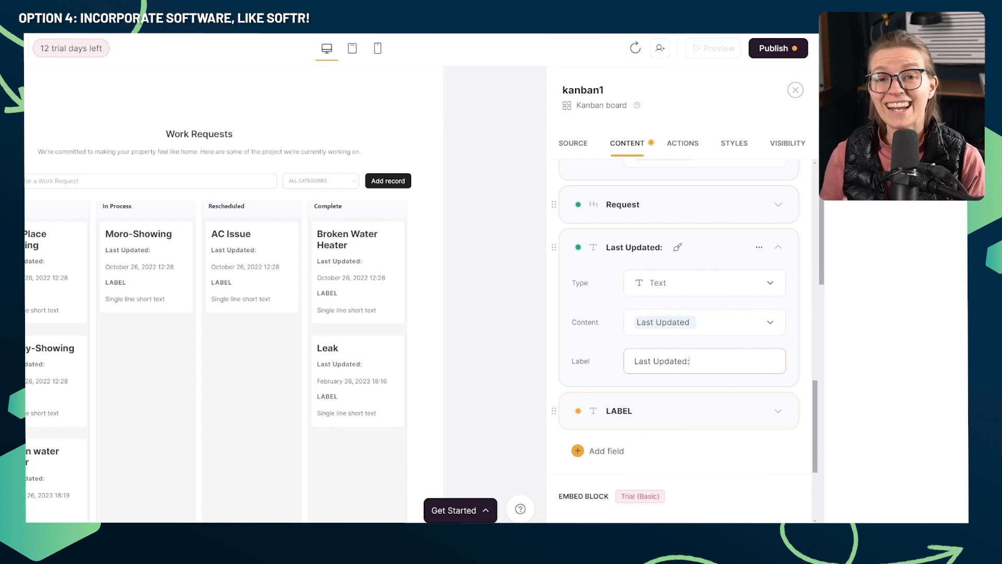
pyautogui.click(704, 282)
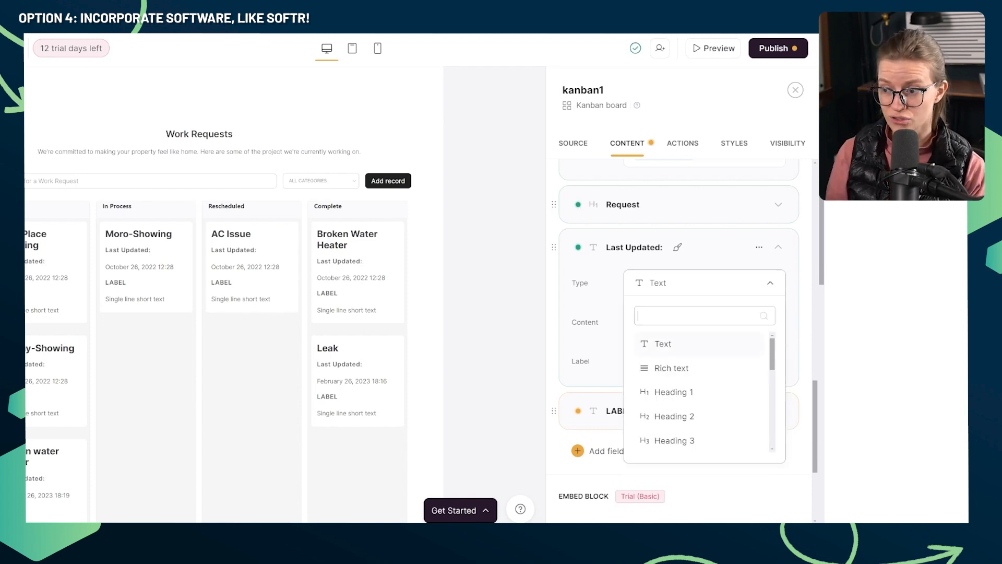
pyautogui.scroll(-2, 699, 391)
pyautogui.scroll(-3, 699, 391)
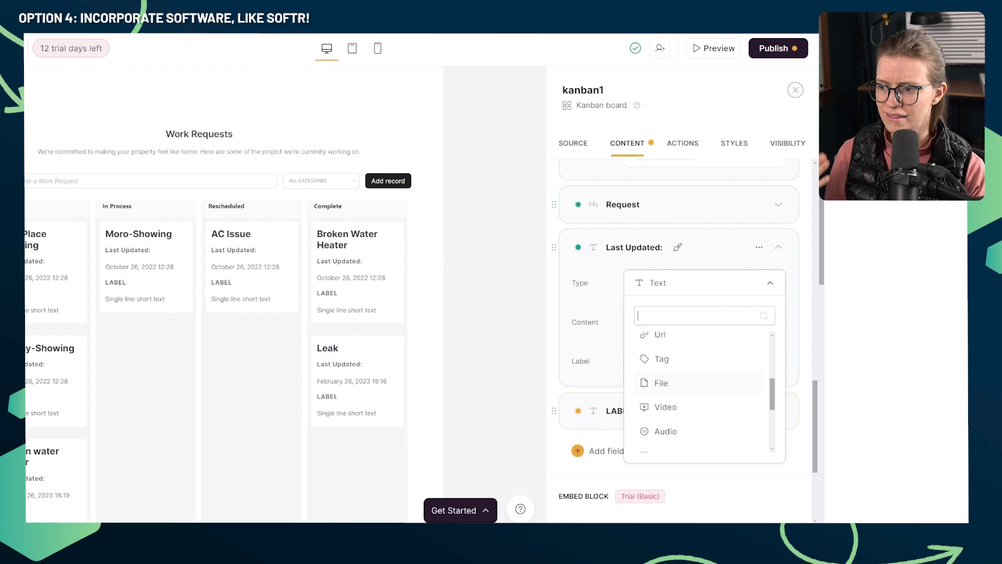
pyautogui.scroll(-2, 699, 431)
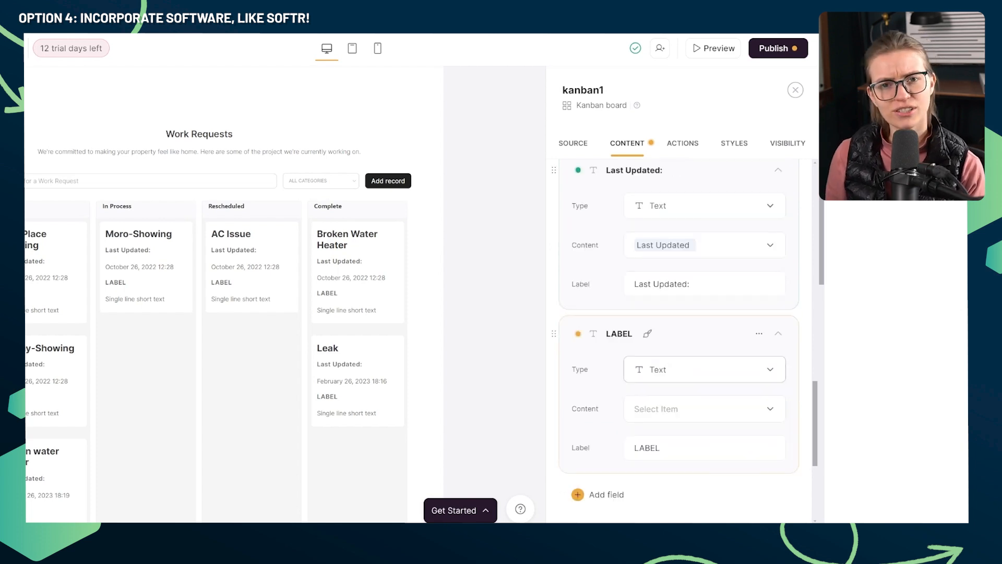
# - Change the remaining LABEL item field's type to Tag and map its content to Type
pyautogui.click(770, 368)
pyautogui.write('tag')
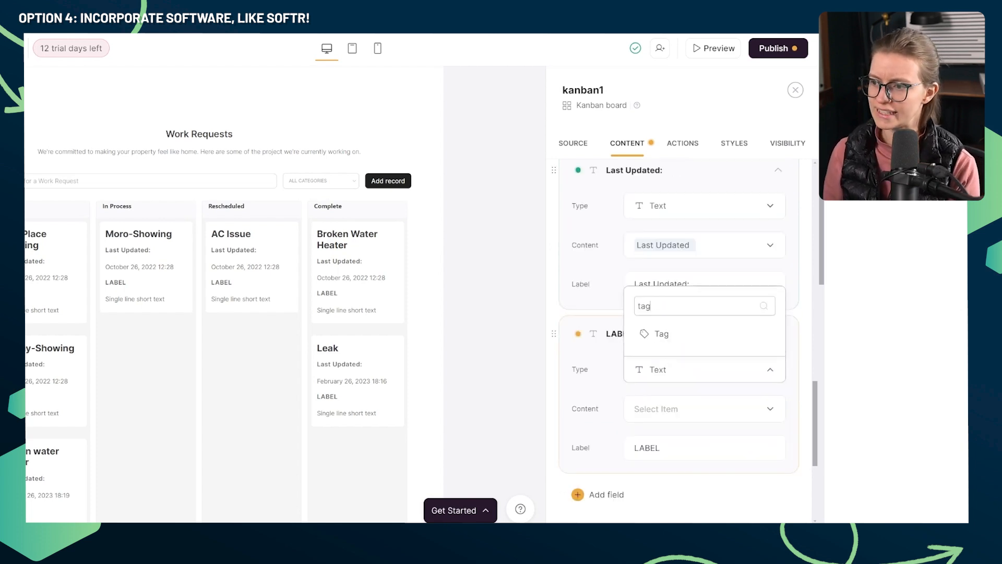
pyautogui.click(661, 333)
pyautogui.click(770, 408)
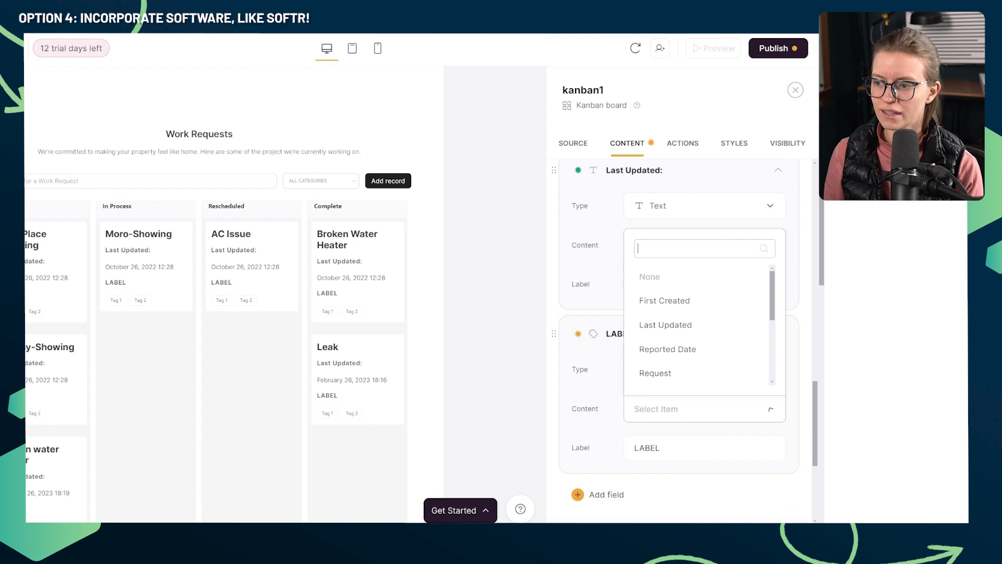
pyautogui.write('type')
pyautogui.press('Return')
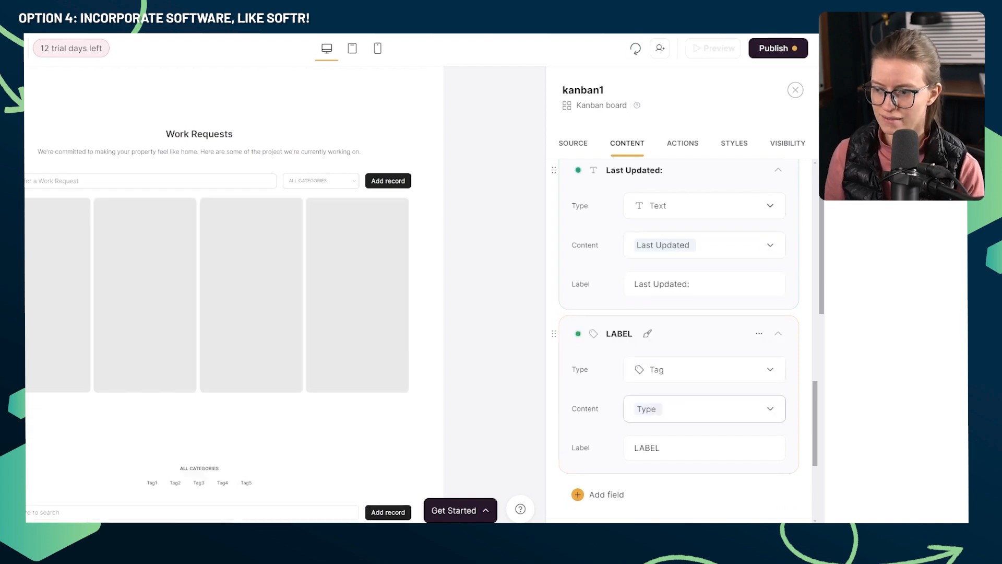
# - Clear the Type tag field's label and move the field above Last Updated in the card's item fields
pyautogui.hotkey('ctrl', 'a')
pyautogui.press('BackSpace')
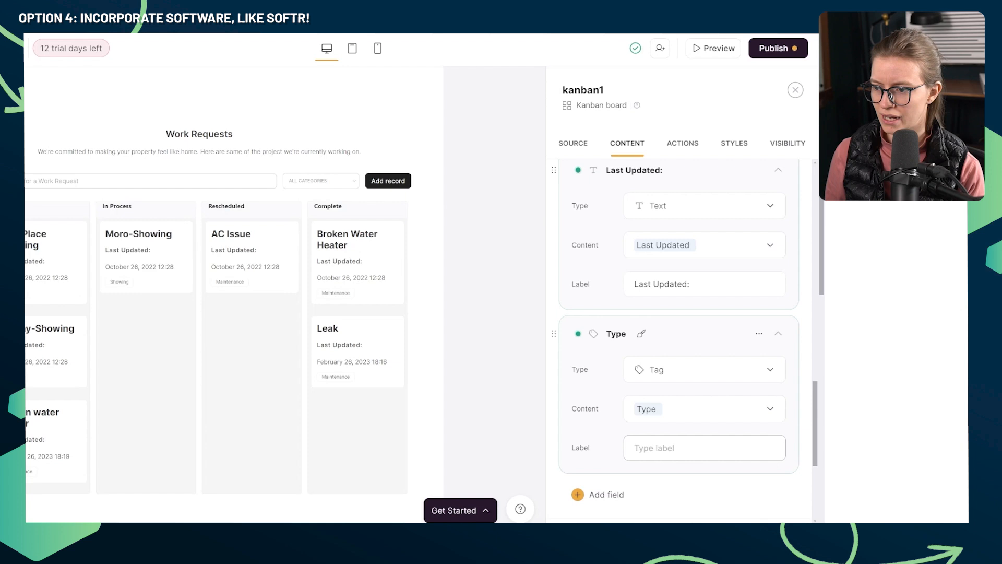
pyautogui.moveTo(554, 334); pyautogui.dragTo(553, 170)
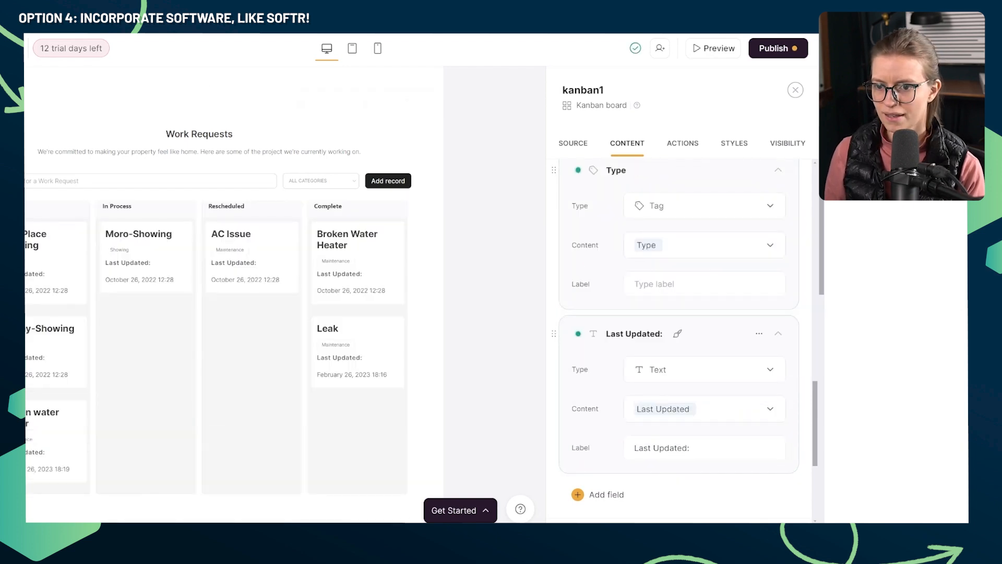
# - In the Type tag's content styles, set the text color to #EAB10B and increase the text size
pyautogui.scroll(5, 678, 324)
pyautogui.scroll(-2, 678, 323)
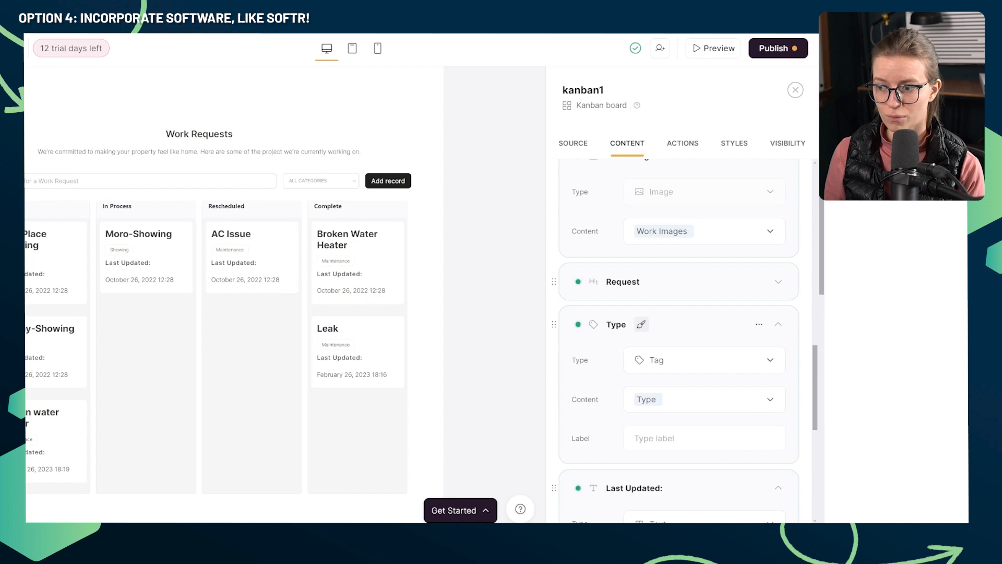
pyautogui.click(641, 324)
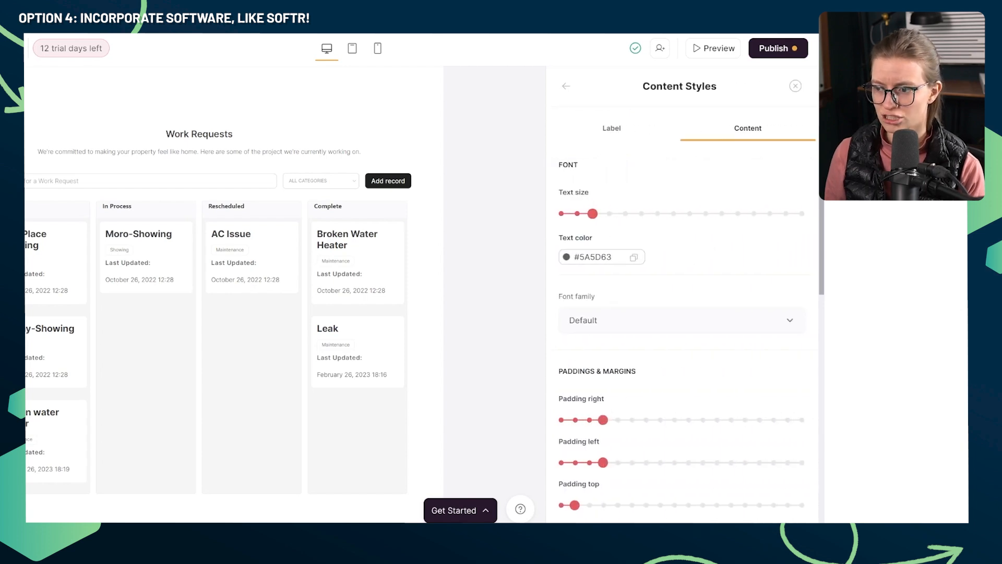
pyautogui.click(593, 256)
pyautogui.click(613, 455)
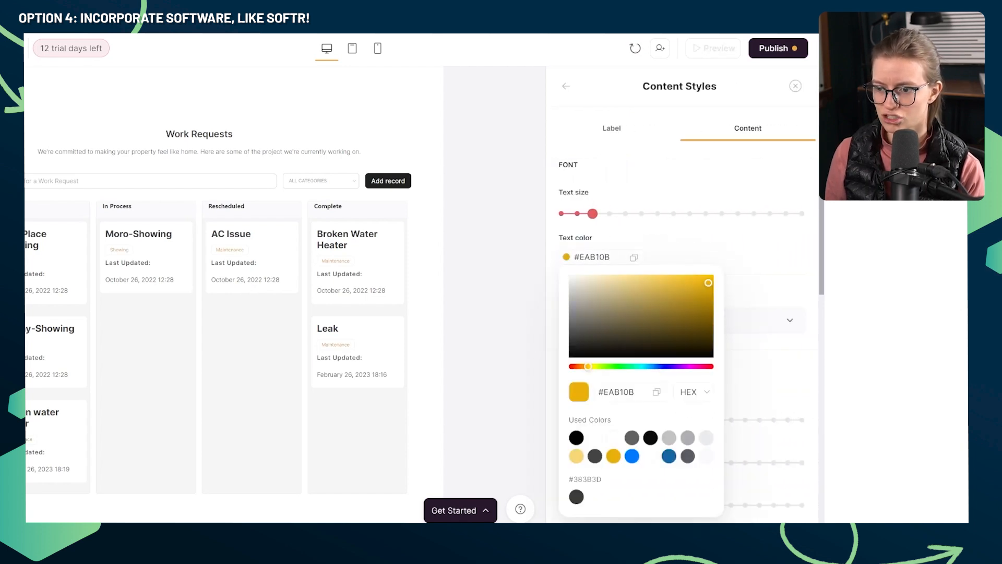
pyautogui.press('Escape')
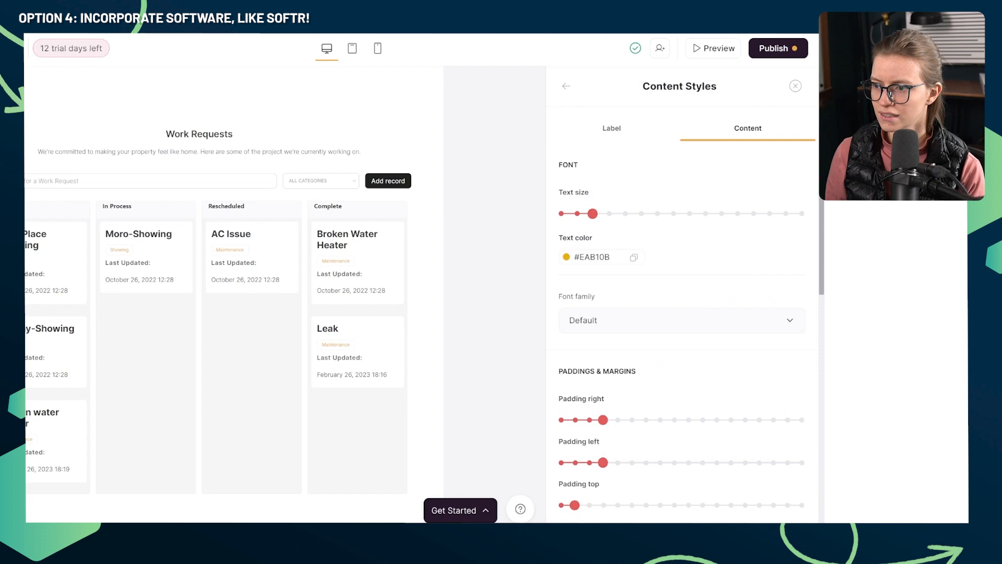
pyautogui.click(657, 214)
# - Give the Type tag square corners and set its border color to #007BFF
pyautogui.scroll(-5, 657, 219)
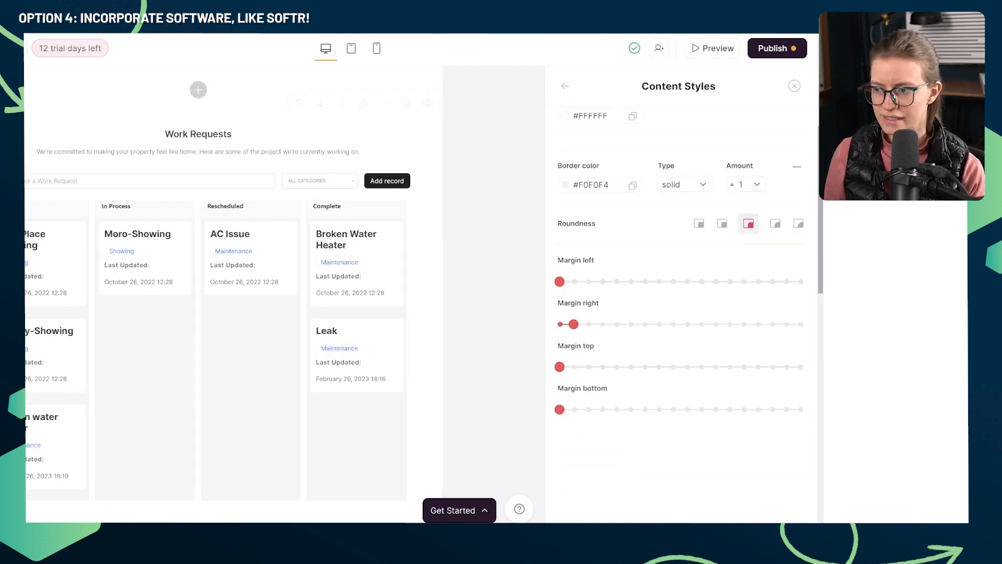
pyautogui.click(698, 223)
pyautogui.click(590, 185)
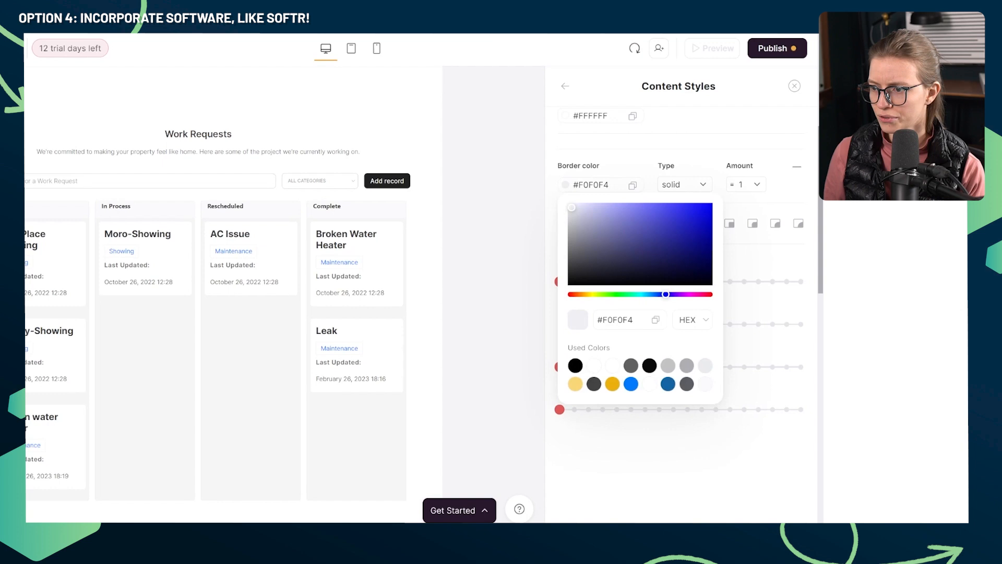
pyautogui.click(580, 220)
pyautogui.click(580, 227)
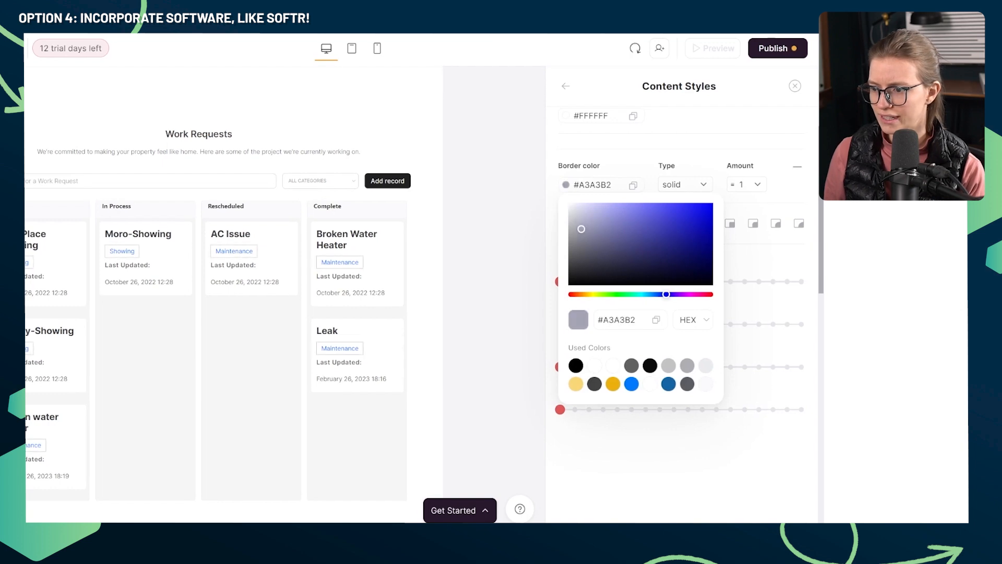
pyautogui.click(632, 384)
pyautogui.click(496, 323)
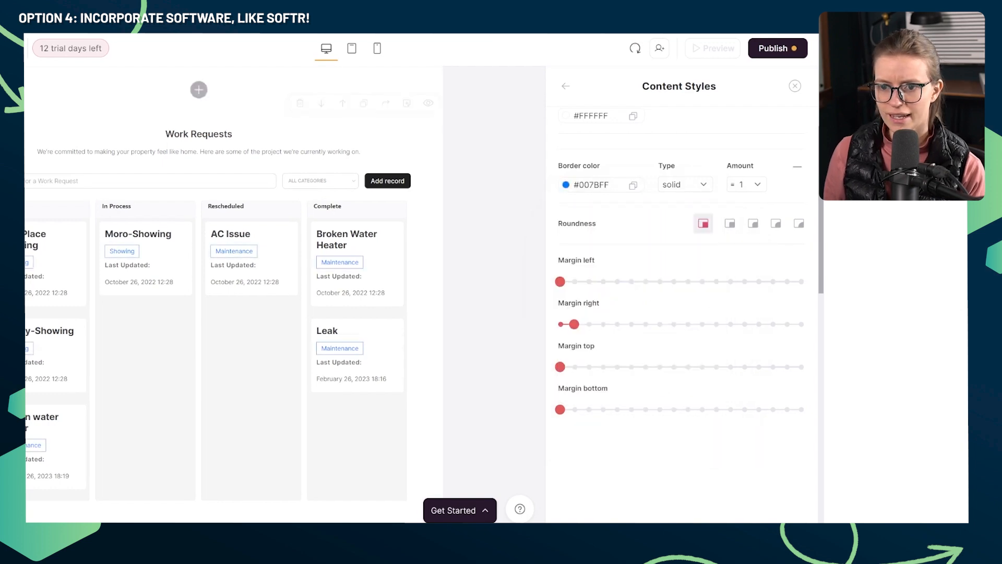
pyautogui.scroll(7, 682, 313)
pyautogui.scroll(5, 235, 292)
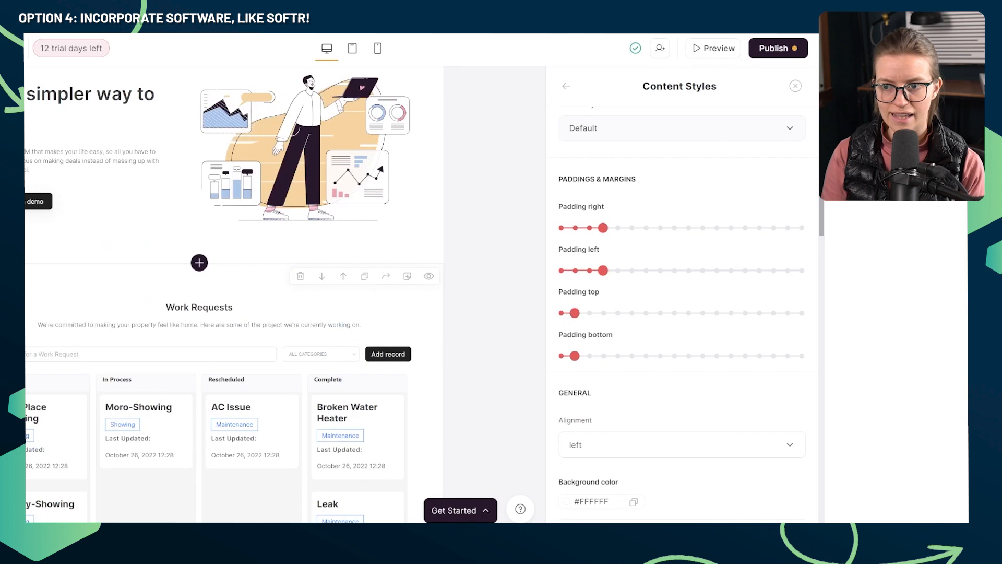
pyautogui.scroll(3, 682, 313)
pyautogui.scroll(-5, 234, 292)
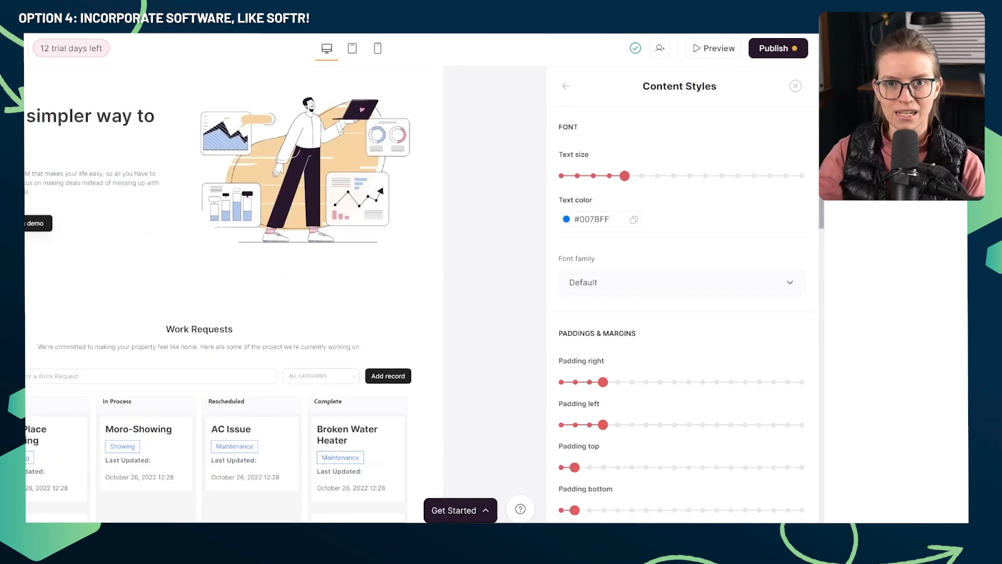
# - Return to the Kanban block's settings and disable the Drag and drop action
pyautogui.click(234, 293)
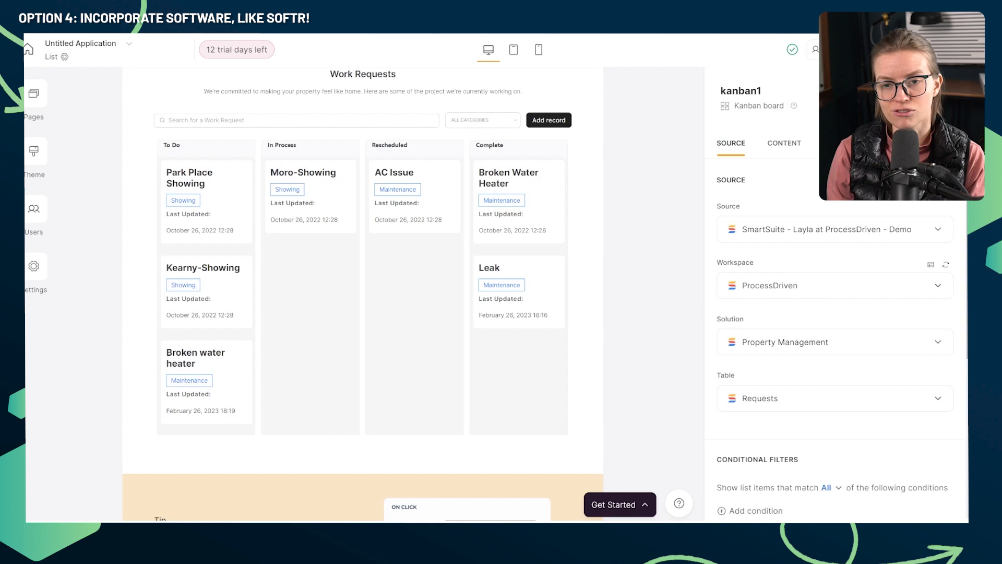
pyautogui.scroll(3, 362, 292)
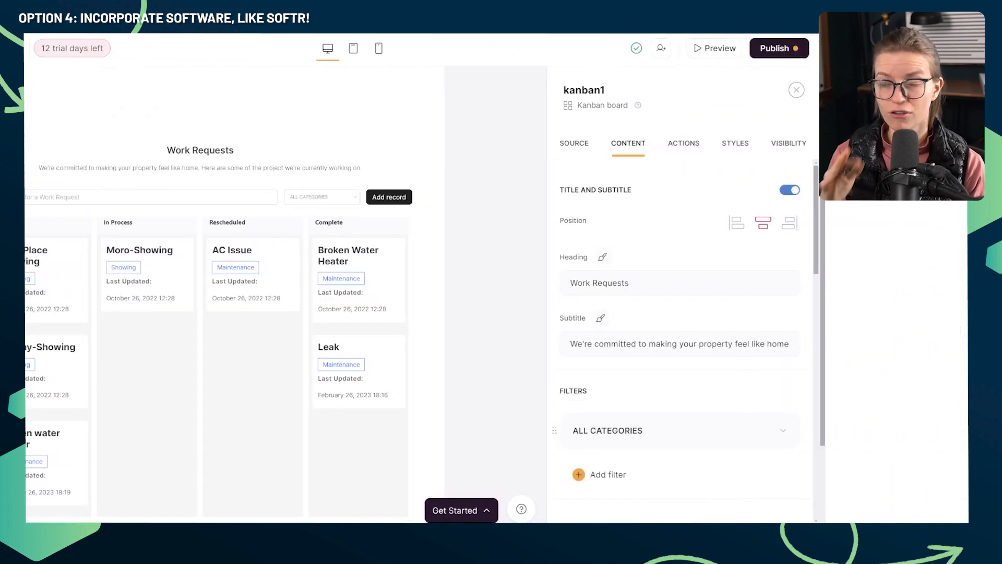
pyautogui.click(683, 143)
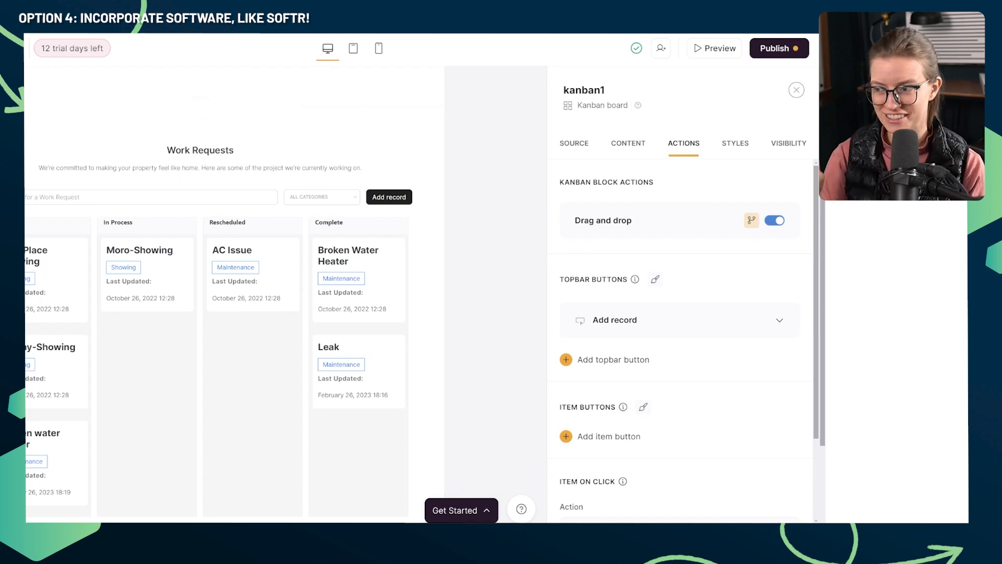
pyautogui.click(774, 221)
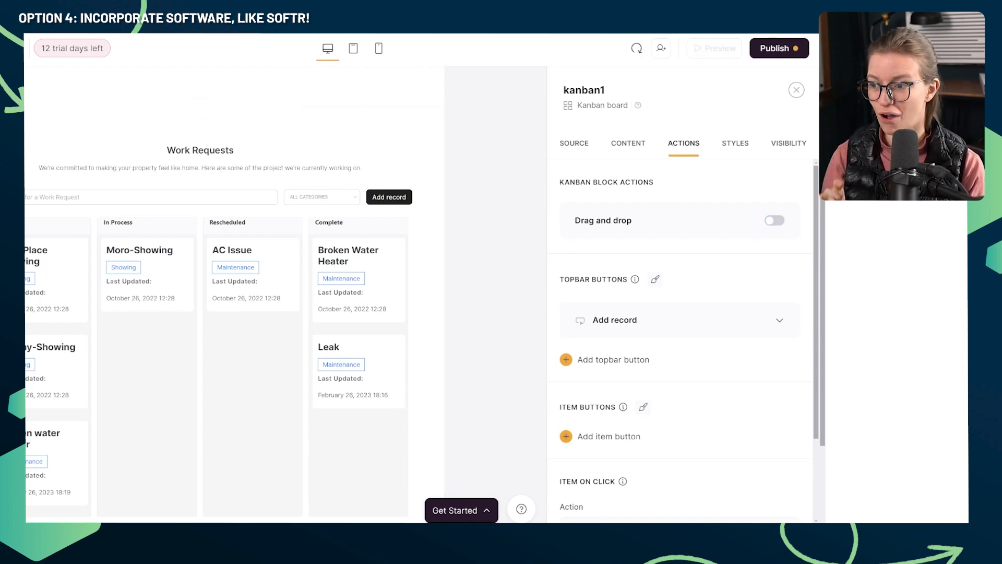
# - Change the label of the topbar's Add record button to "Submit Request"
pyautogui.click(779, 320)
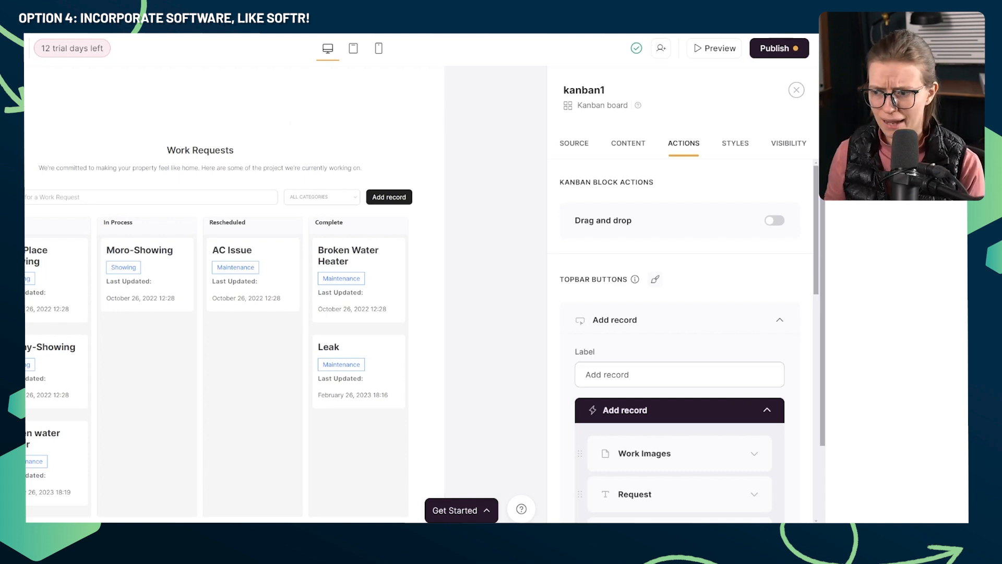
pyautogui.moveTo(632, 374); pyautogui.dragTo(584, 374)
pyautogui.write('Submit Request')
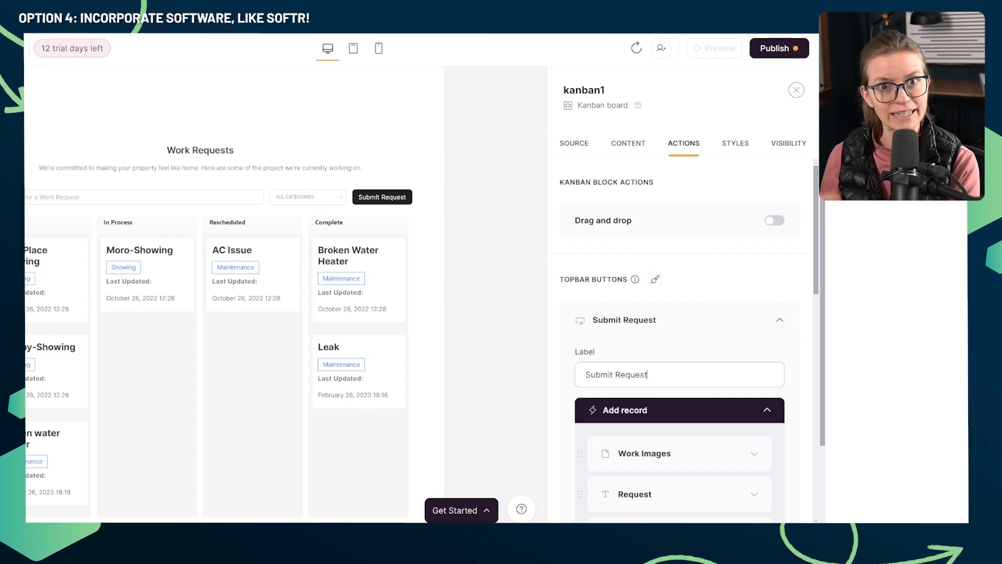
# - Add a text field labelled "Unit" and mapped to Unit to the Submit Request button's record form
pyautogui.scroll(-2, 678, 349)
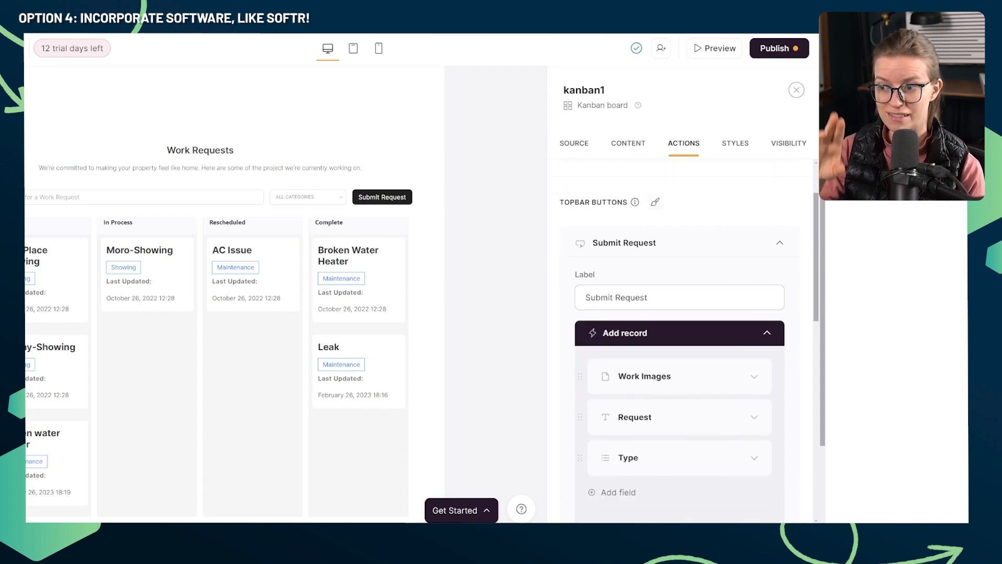
pyautogui.scroll(-2, 679, 268)
pyautogui.click(752, 178)
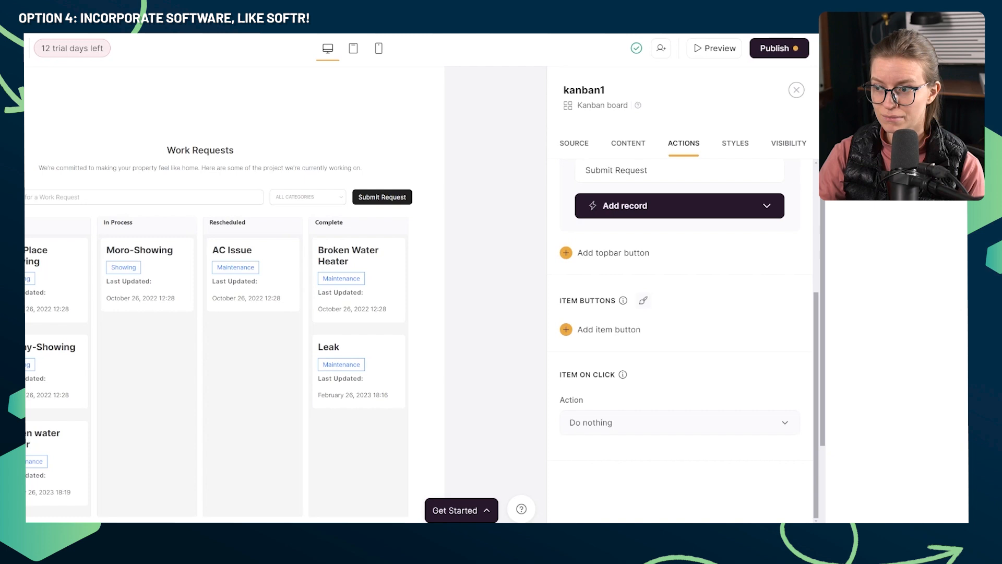
pyautogui.click(751, 209)
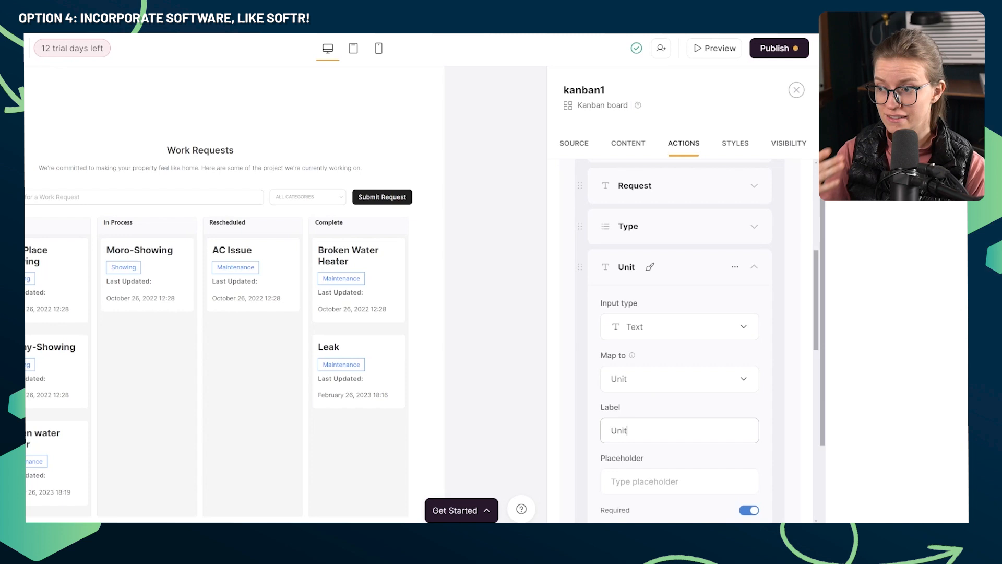
pyautogui.click(754, 266)
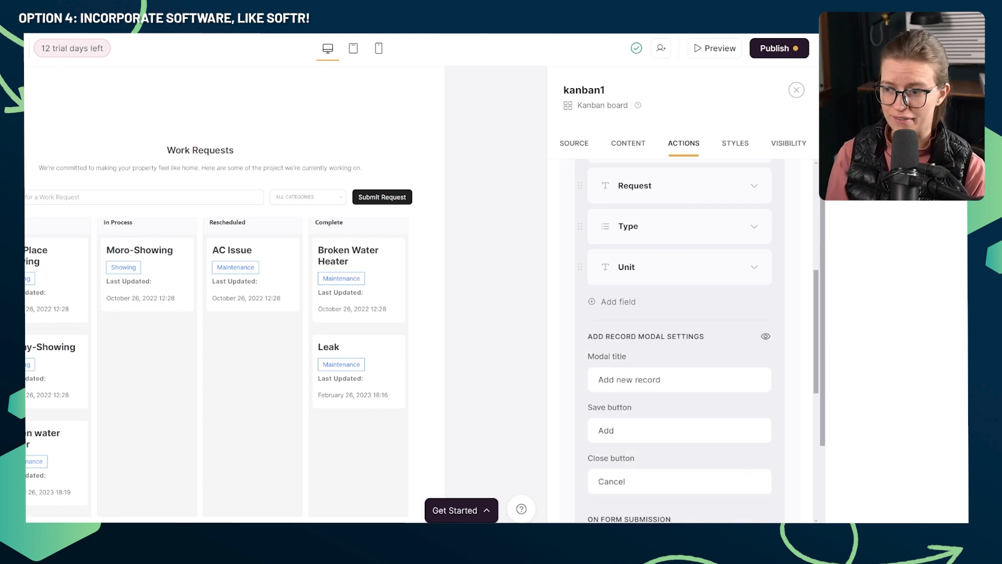
# - Add an item button with the Open URL action to the Kanban cards
pyautogui.scroll(3, 678, 365)
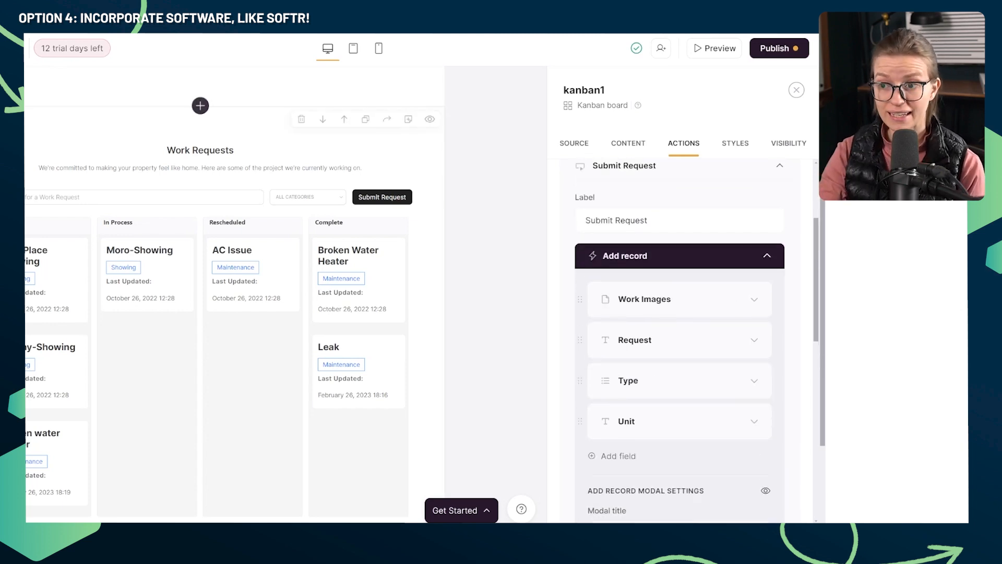
pyautogui.scroll(-3, 678, 340)
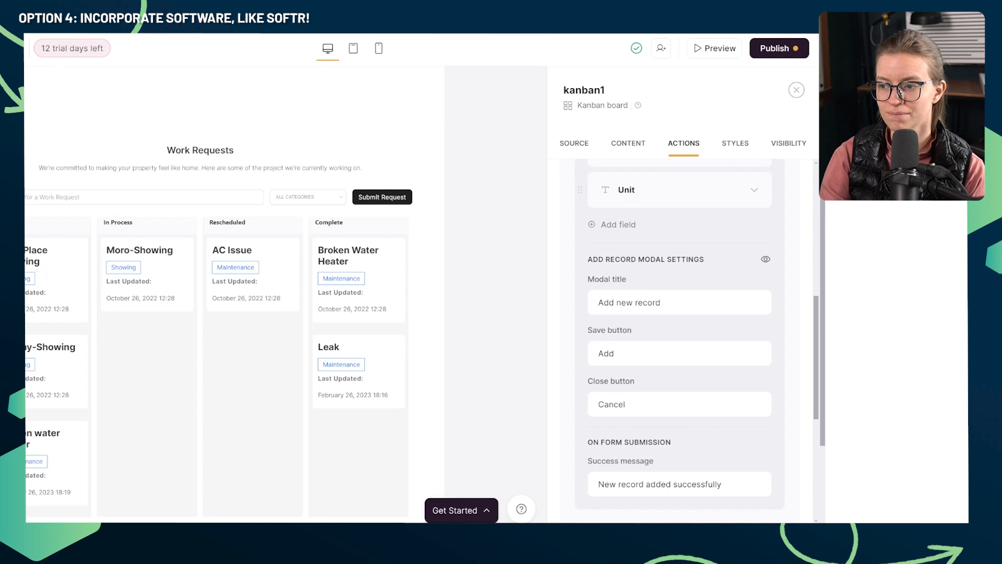
pyautogui.scroll(-3, 679, 339)
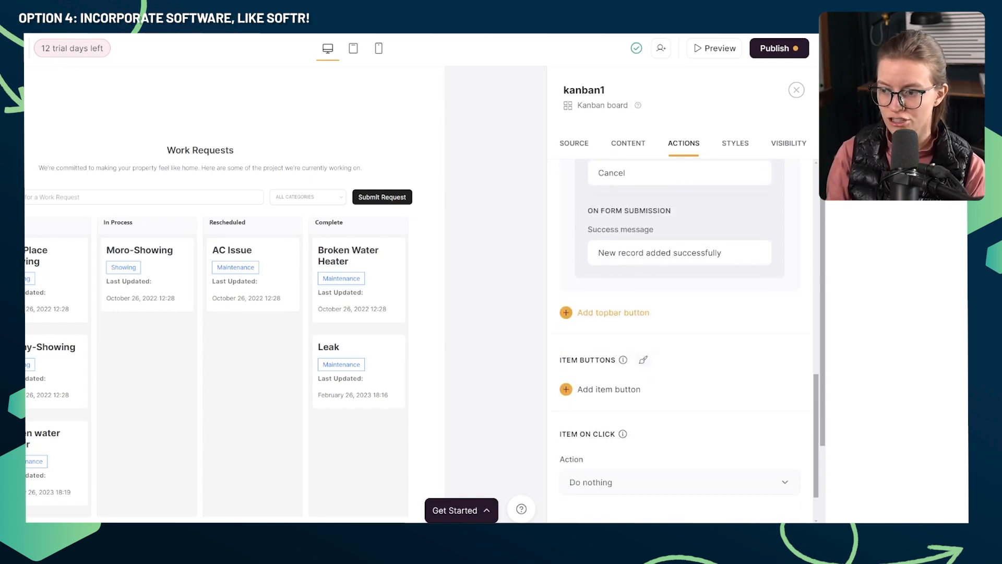
pyautogui.scroll(-1, 613, 313)
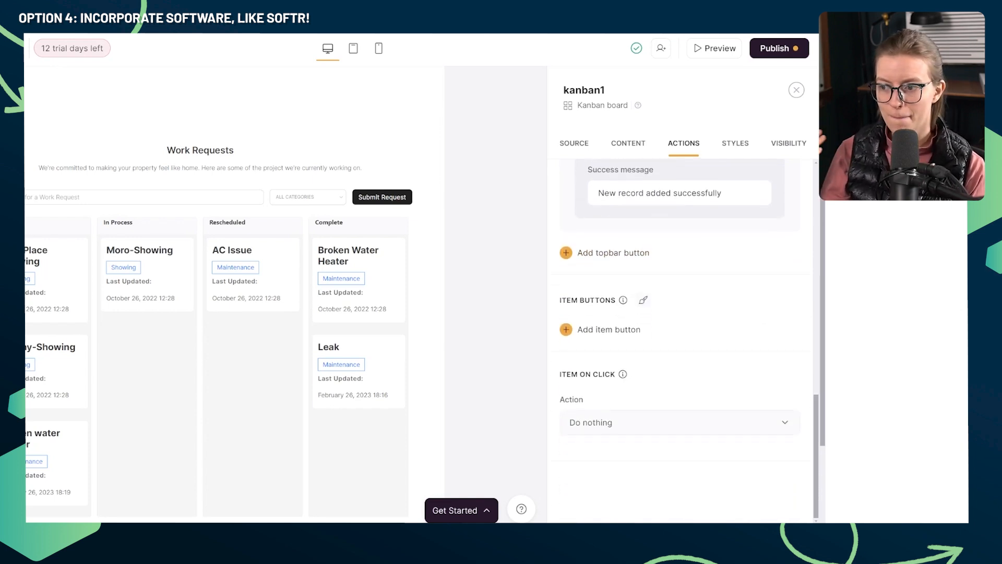
pyautogui.click(609, 329)
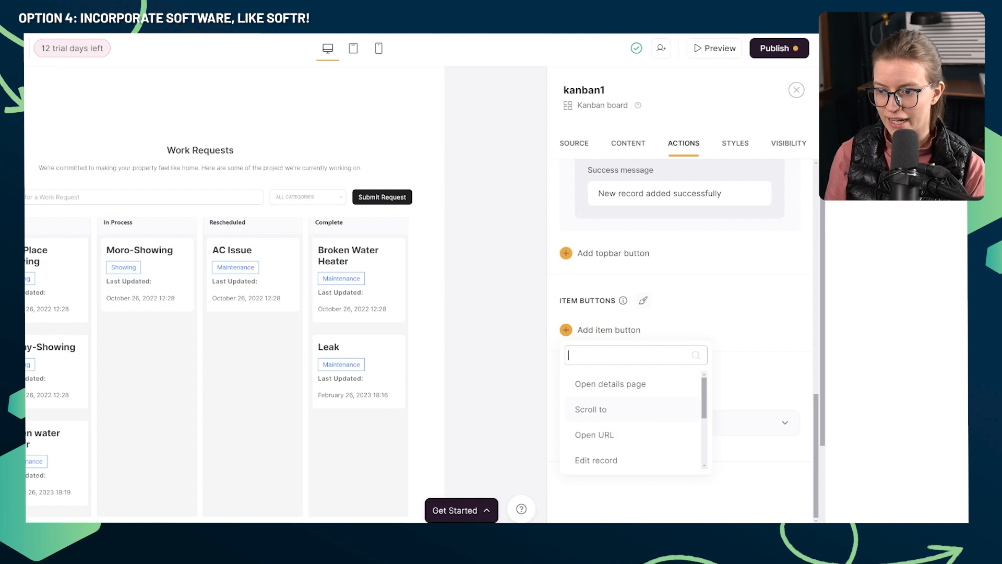
pyautogui.click(594, 435)
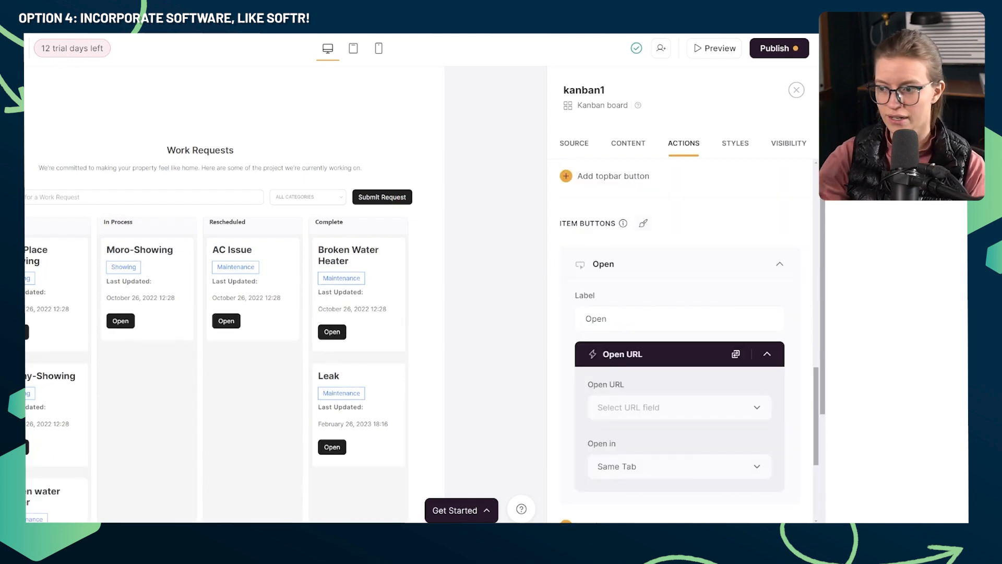
pyautogui.click(780, 264)
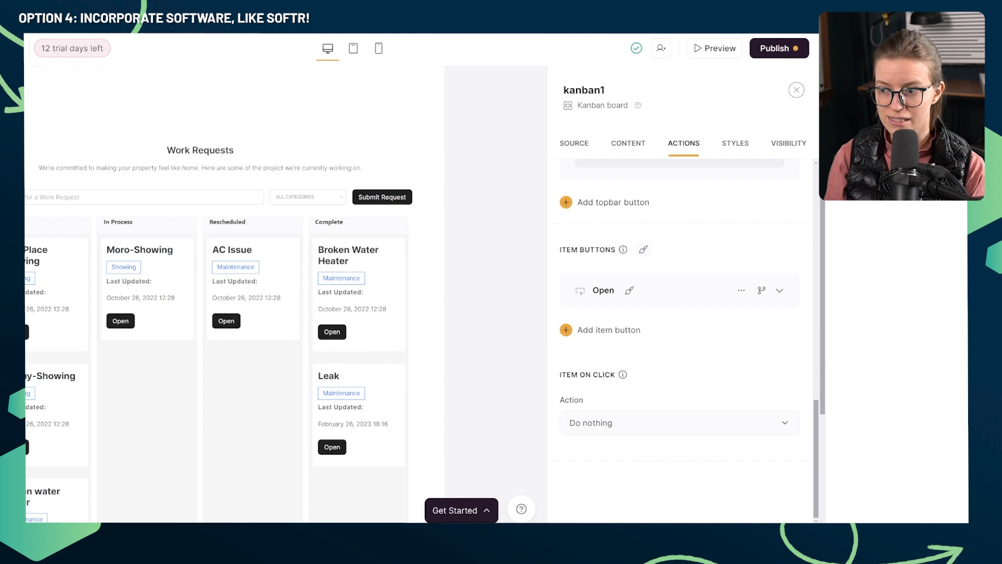
# - Delete the Open item button from the Kanban cards and check the available item on-click actions
pyautogui.click(741, 290)
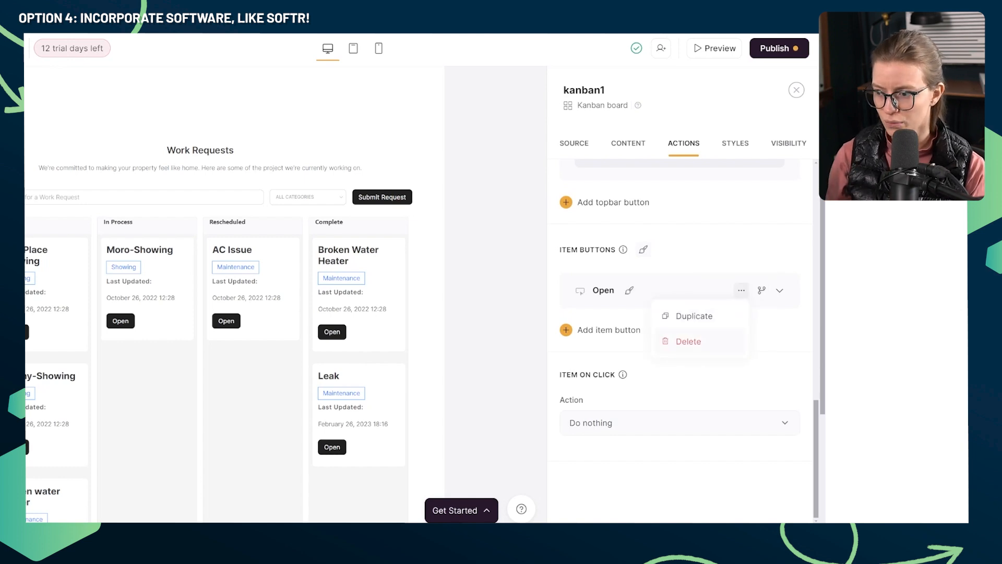
pyautogui.click(694, 340)
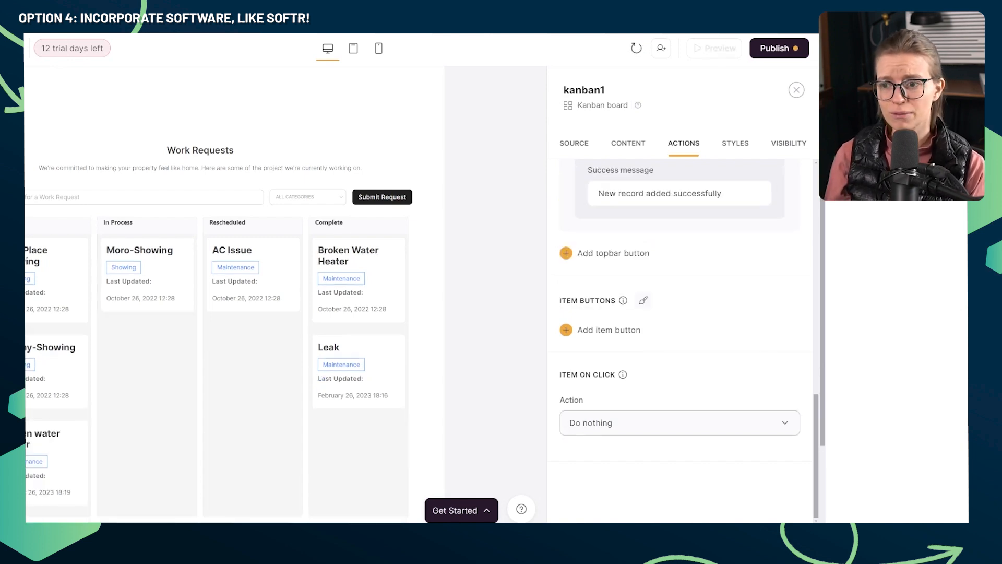
pyautogui.click(679, 423)
pyautogui.press('Escape')
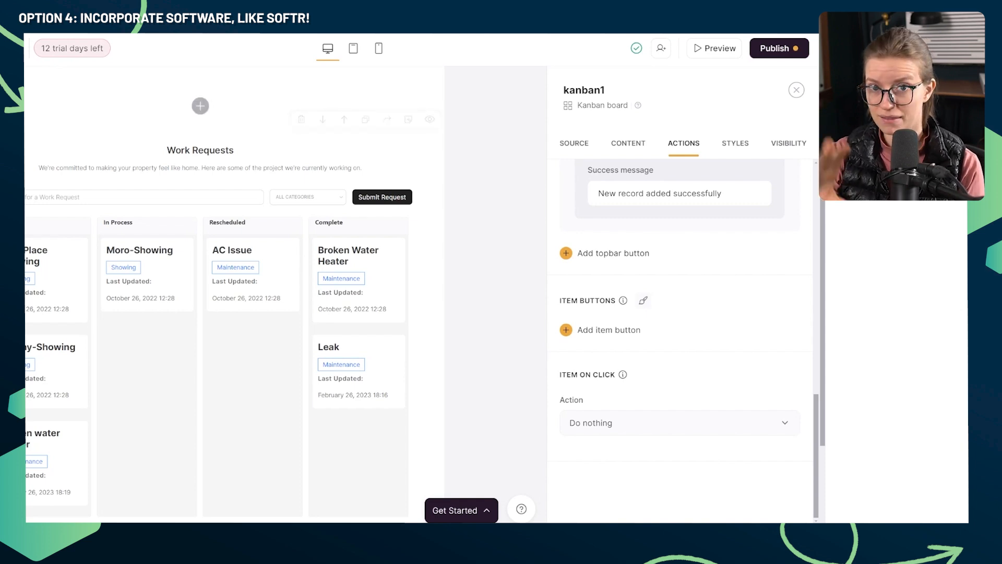
pyautogui.click(784, 422)
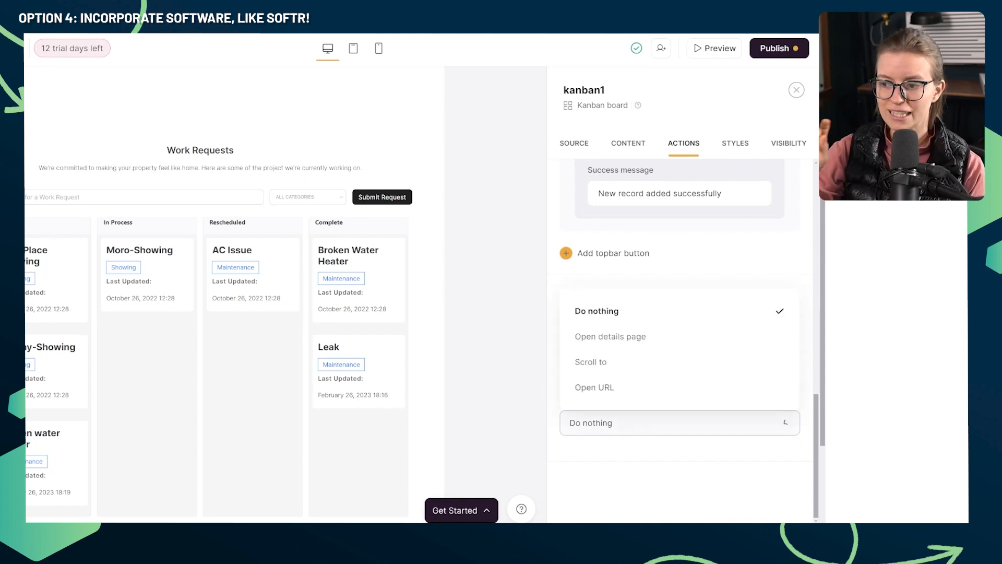
pyautogui.press('Escape')
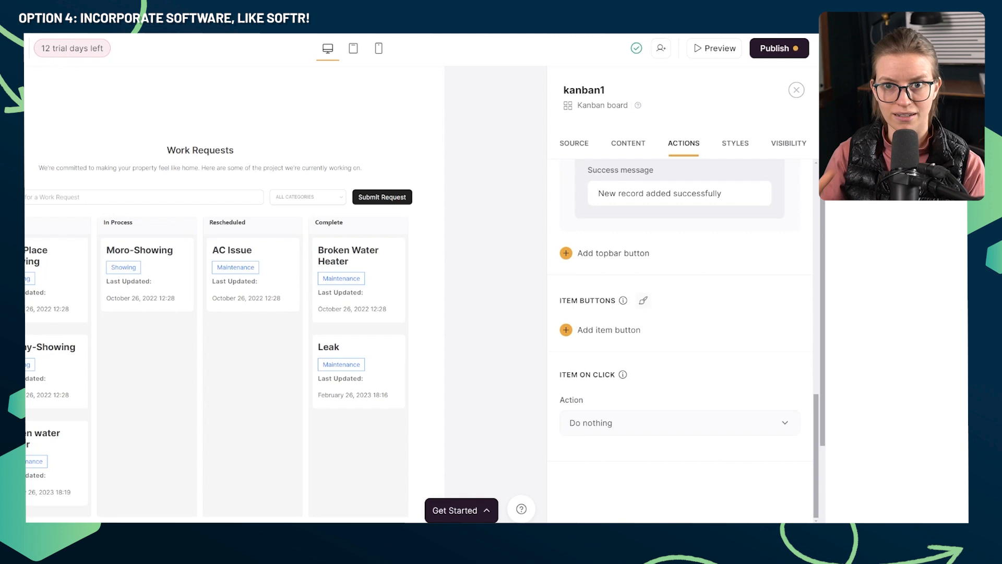
# - Limit the Kanban block's visibility to logged-in users and rename the block work-requests-overview
pyautogui.click(735, 143)
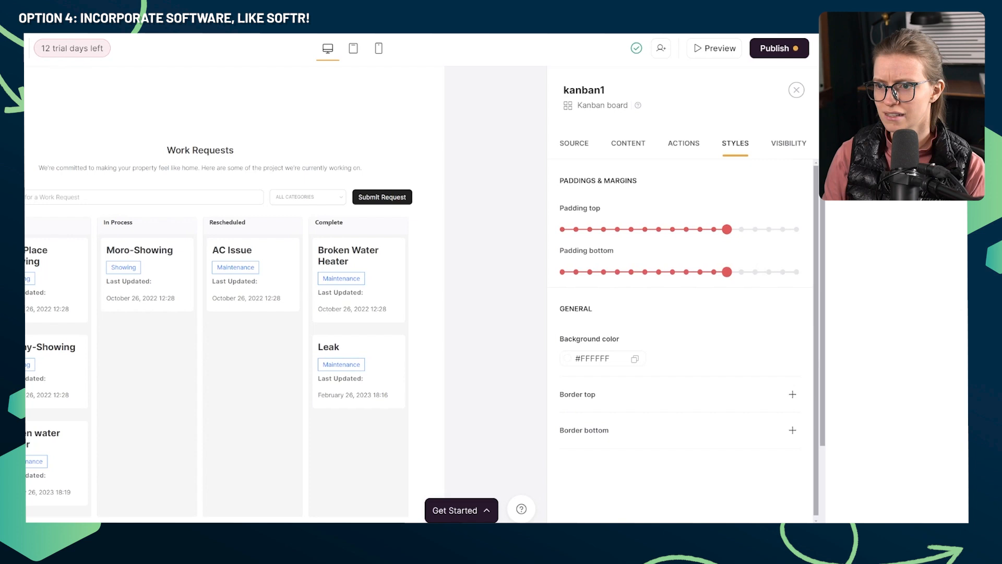
pyautogui.click(788, 143)
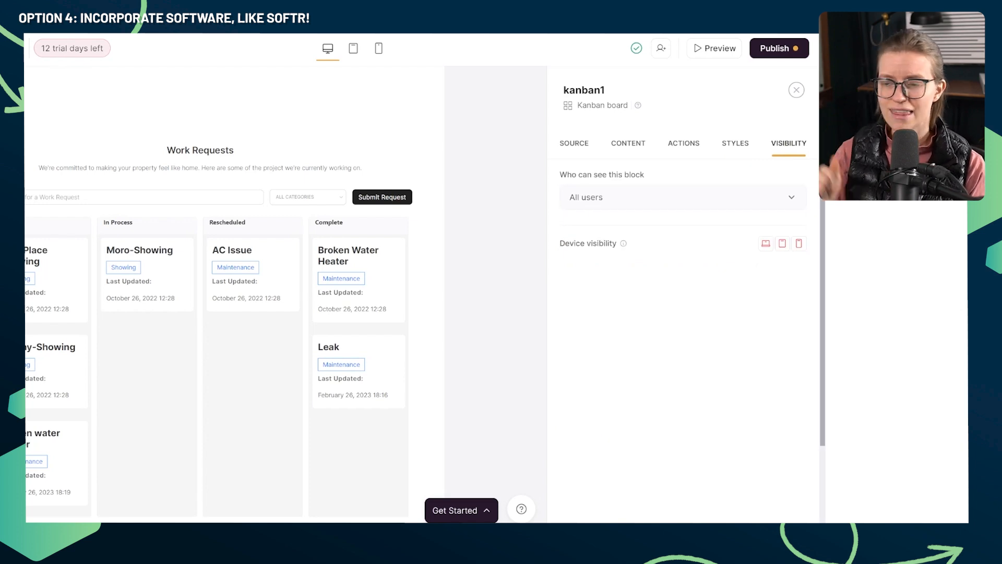
pyautogui.click(683, 197)
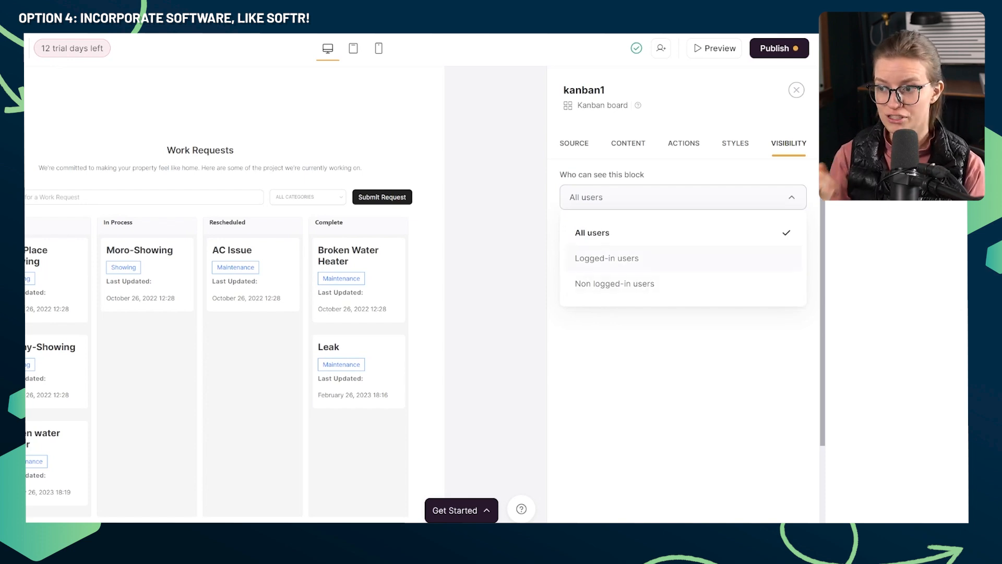
pyautogui.click(606, 258)
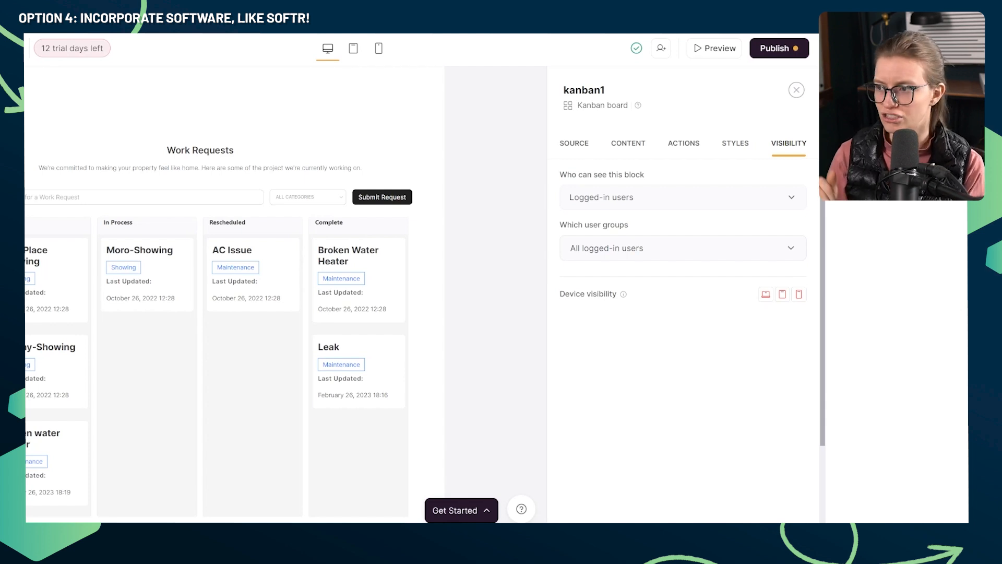
pyautogui.doubleClick(584, 90)
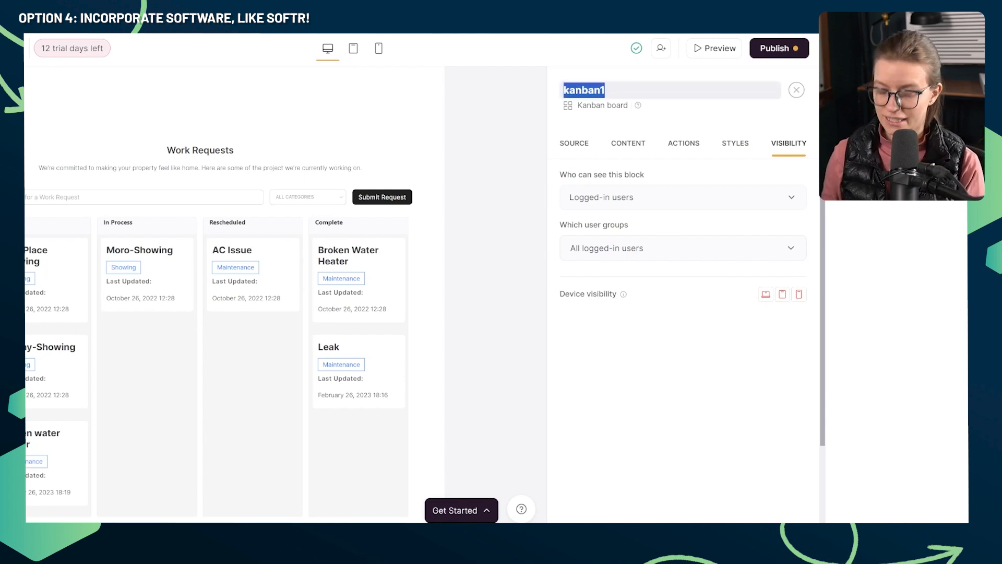
pyautogui.write('work-requests-overview')
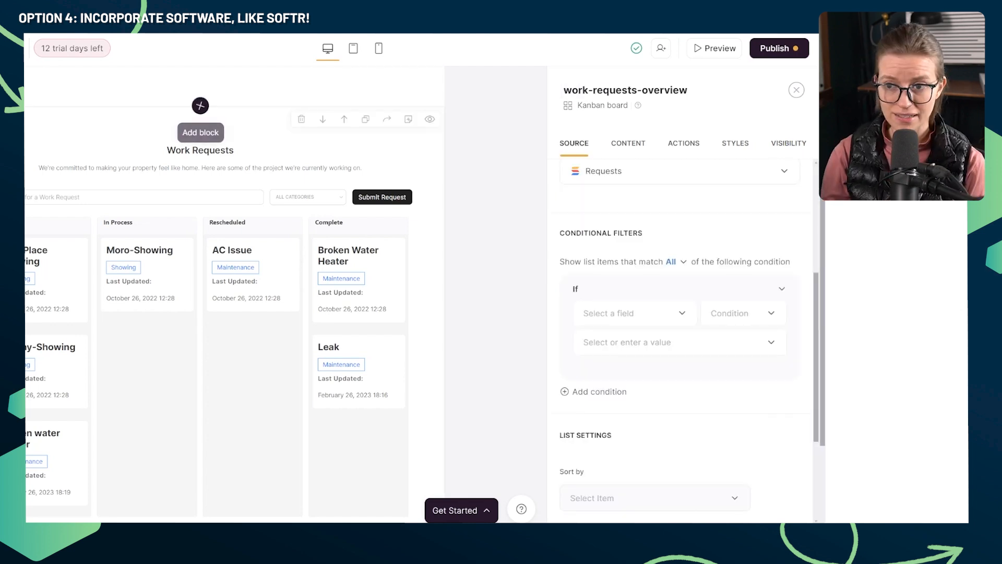
pyautogui.click(200, 106)
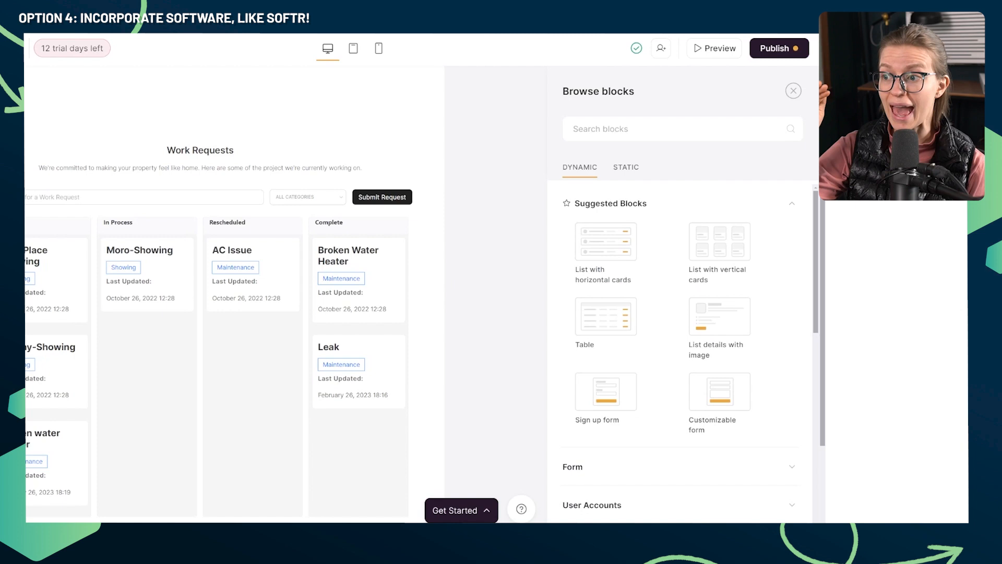
pyautogui.moveTo(605, 316)
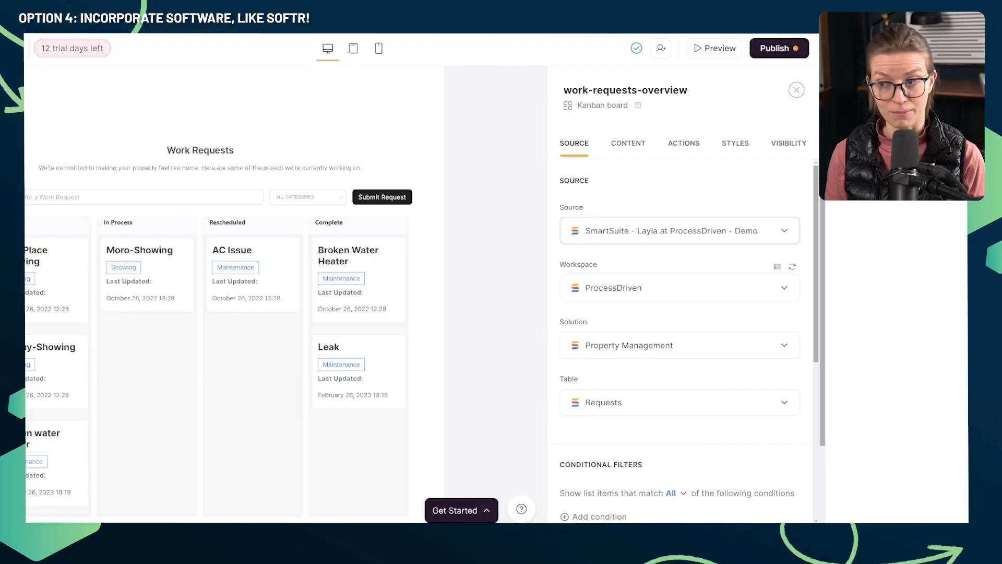
pyautogui.scroll(-5, 678, 339)
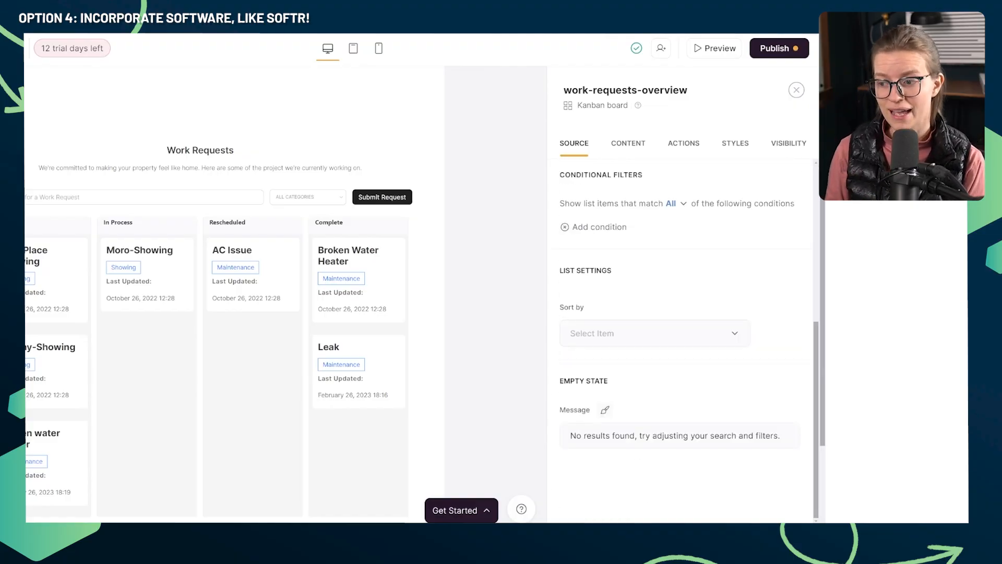
pyautogui.click(598, 227)
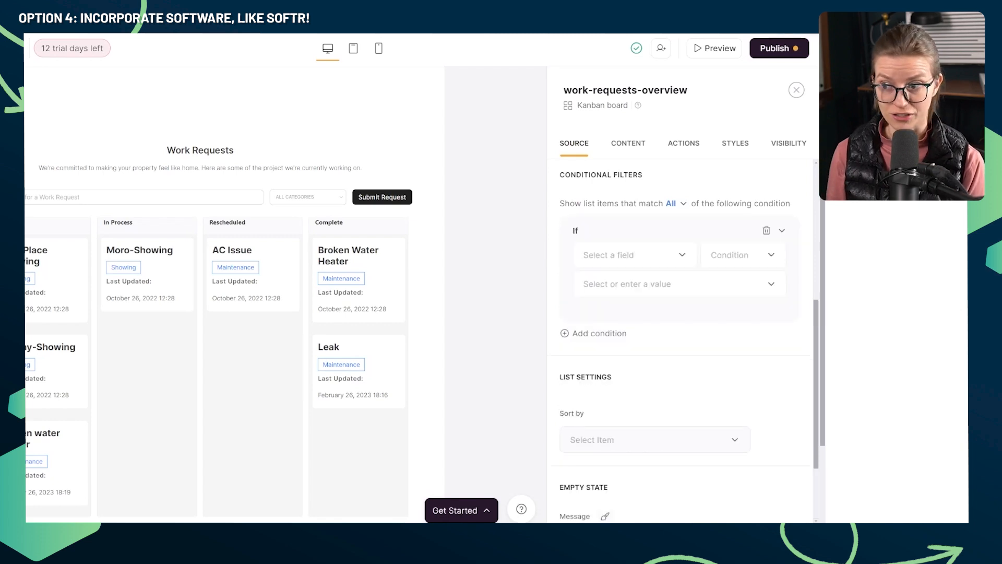
pyautogui.click(635, 254)
pyautogui.write('unit')
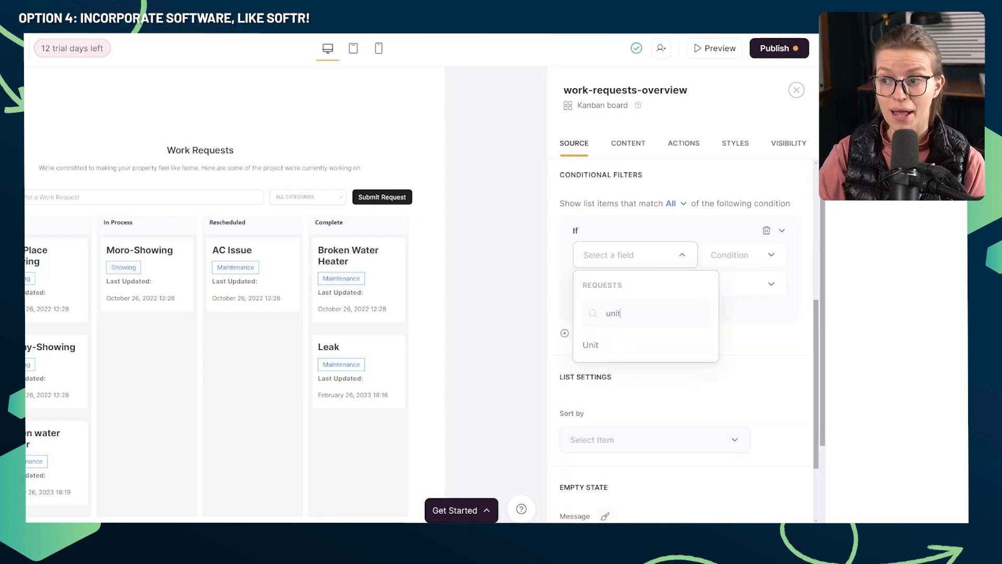
pyautogui.press('Return')
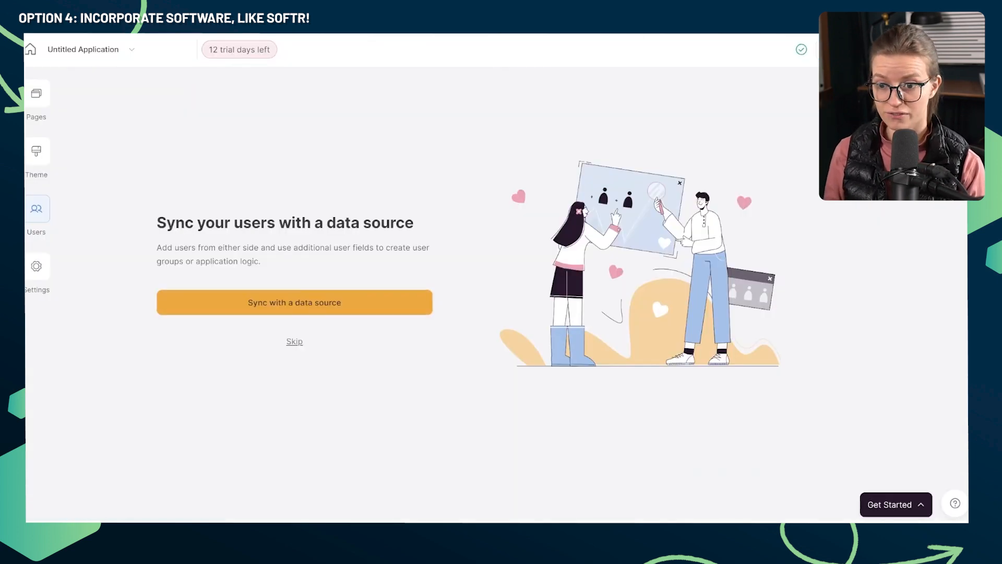
# - Set up user sync from SmartSuite with the ProcessDriven workspace, the Property Management solution and the Tenants table
pyautogui.click(294, 302)
pyautogui.click(247, 215)
pyautogui.click(247, 253)
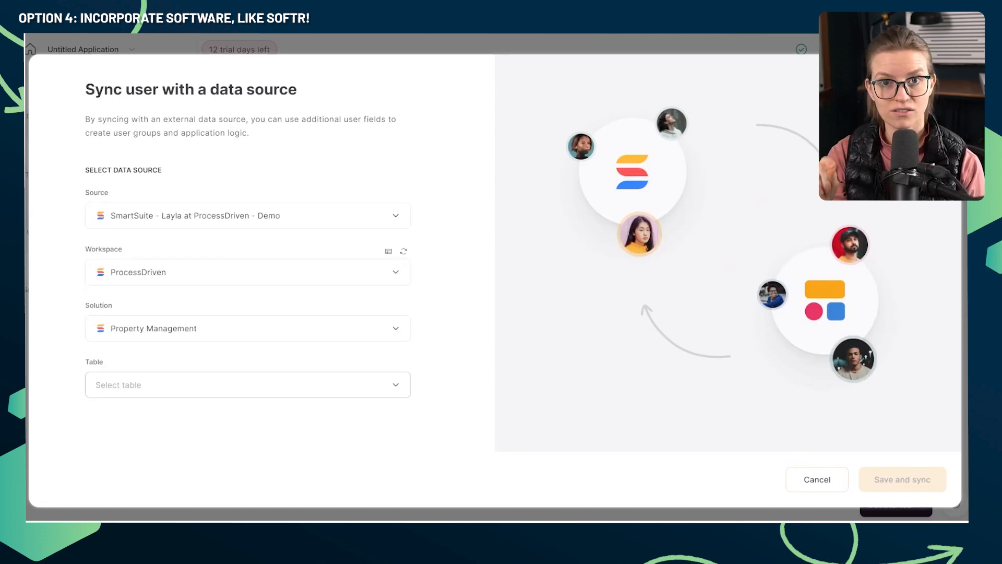
pyautogui.click(247, 385)
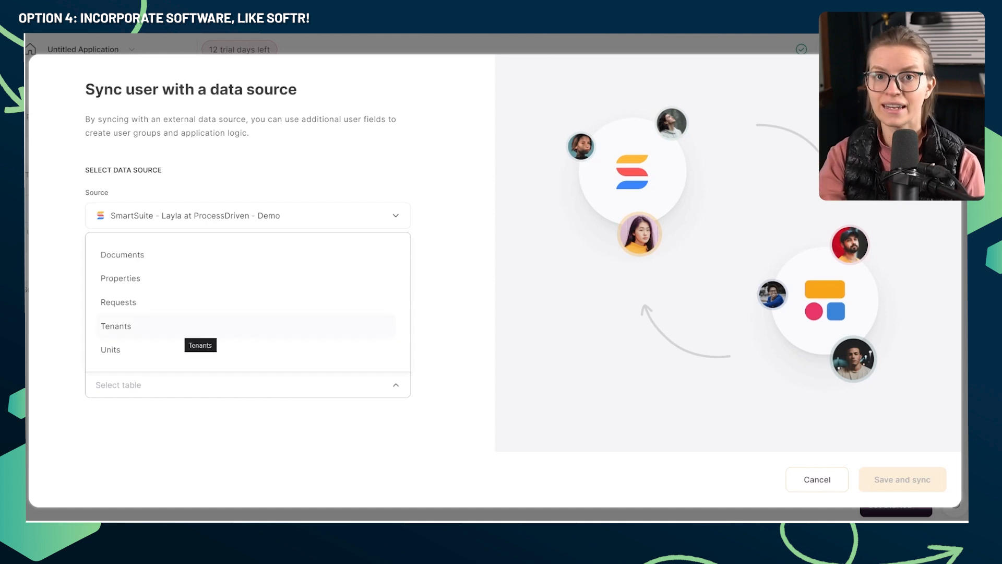
pyautogui.click(198, 328)
# - Map the user Email to Email and Name to Name, then save and sync with Generate magic link as the authentication method
pyautogui.scroll(-5, 248, 260)
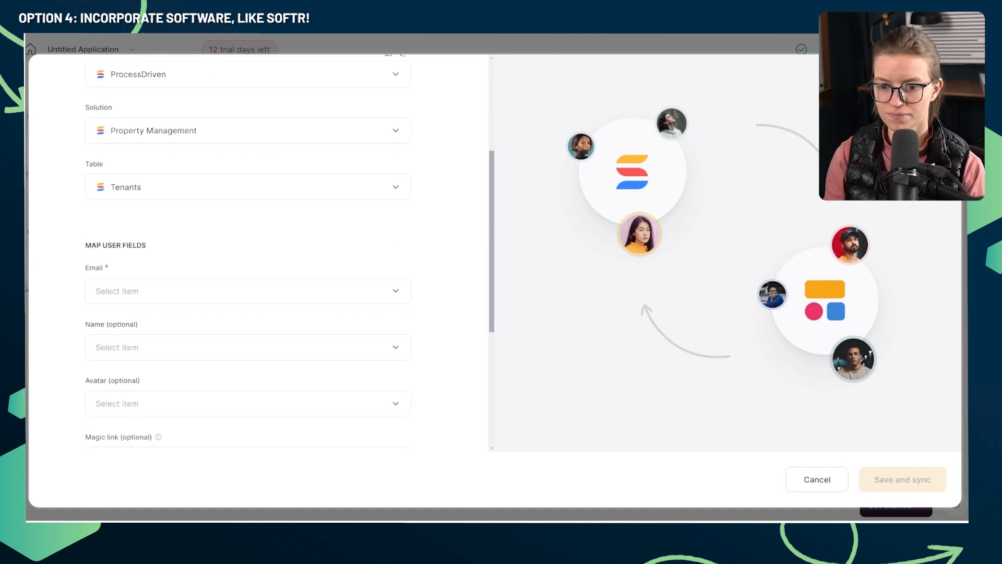
pyautogui.scroll(-2, 248, 298)
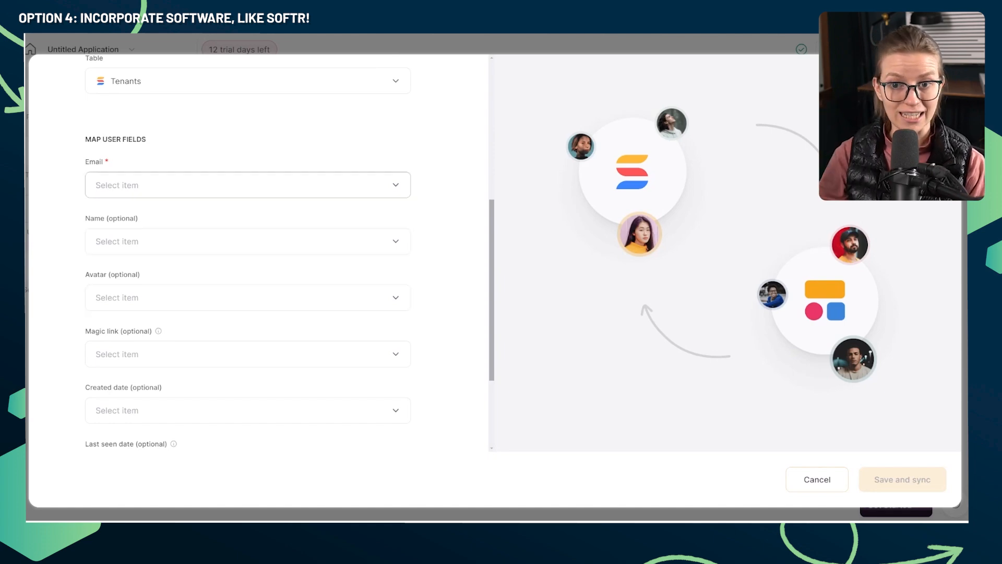
pyautogui.click(247, 185)
pyautogui.write('email')
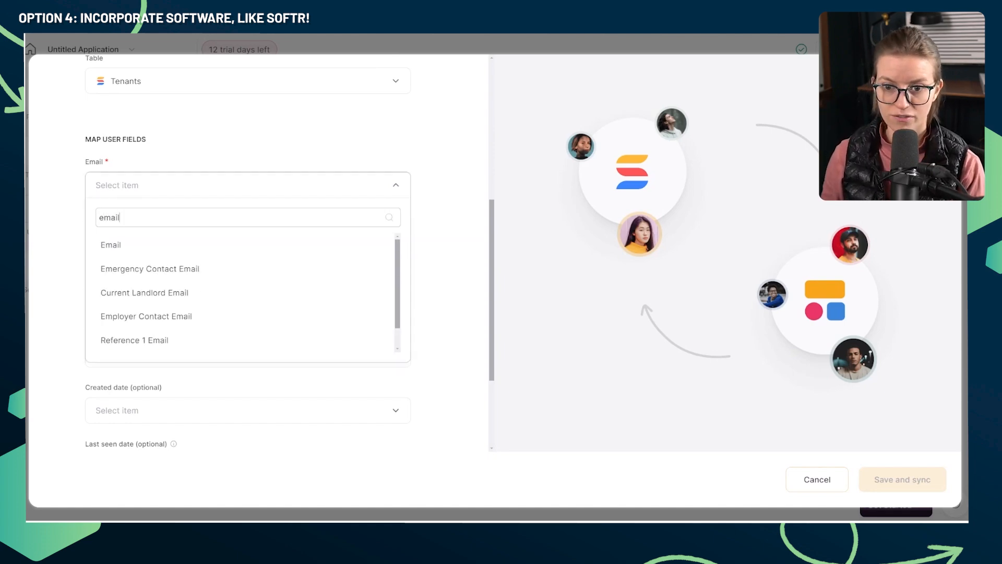
pyautogui.press('Return')
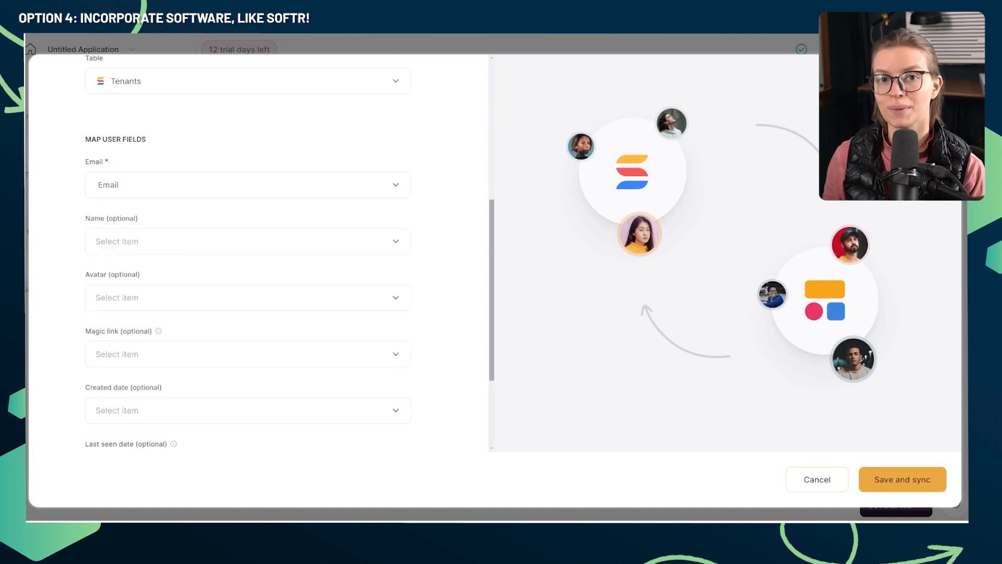
pyautogui.click(247, 241)
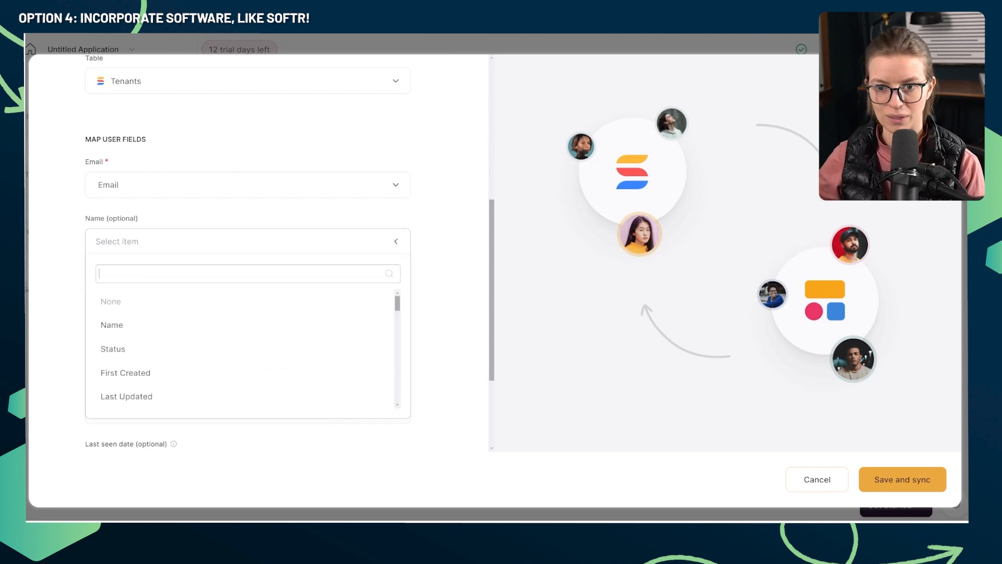
pyautogui.click(112, 324)
pyautogui.scroll(2, 209, 261)
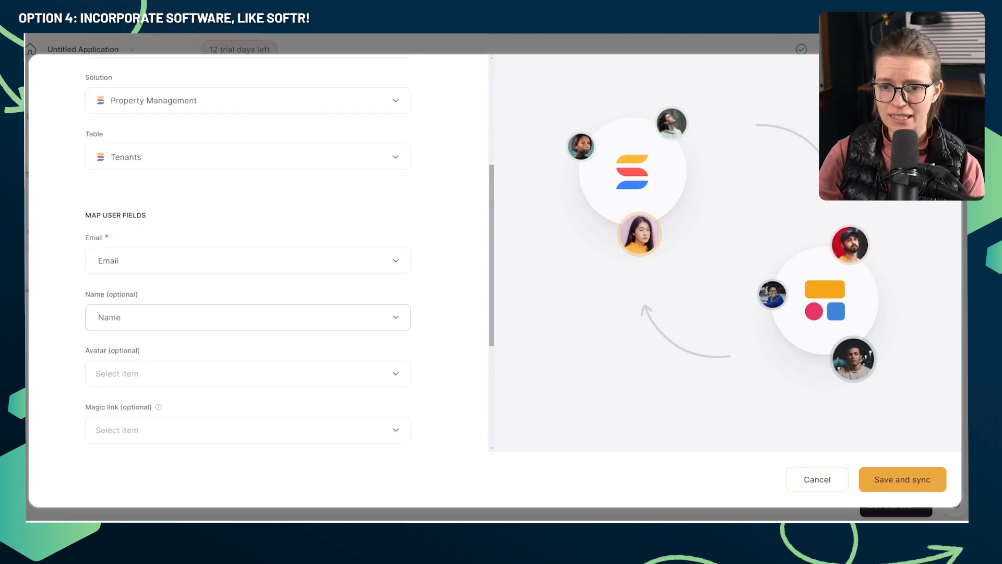
pyautogui.scroll(-4, 248, 250)
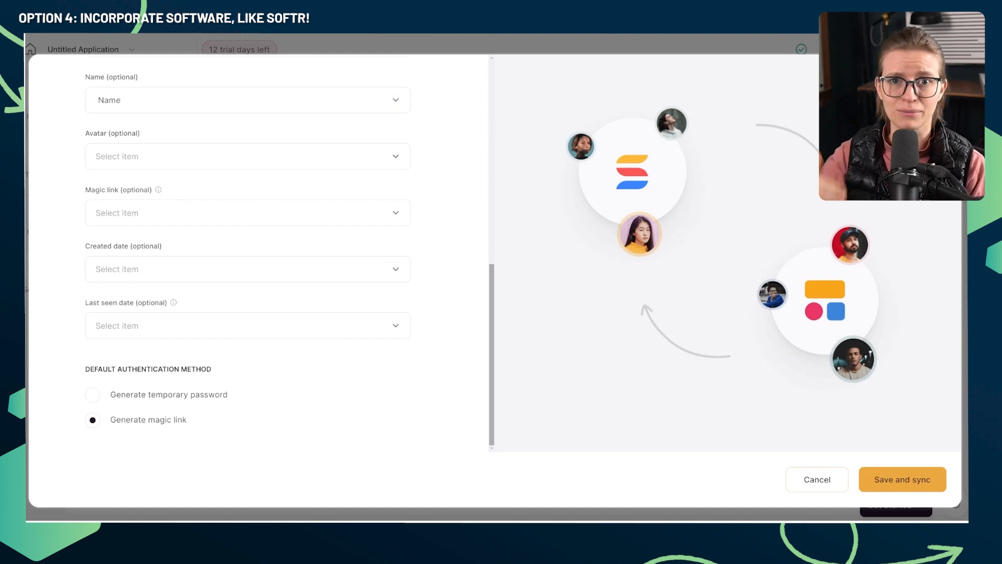
pyautogui.click(902, 479)
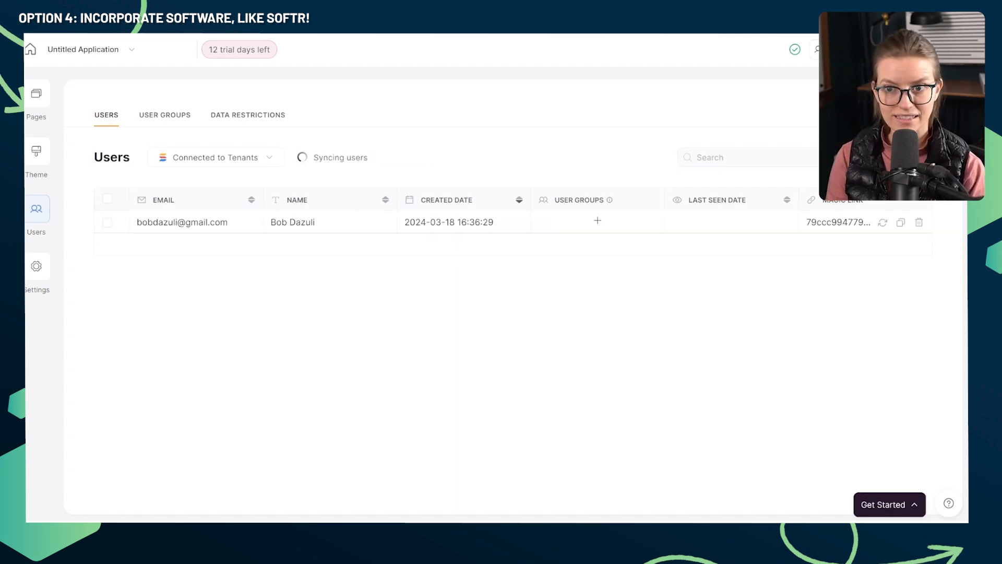
# - Return from the users list to the page containing the work-requests-overview Kanban block
pyautogui.moveTo(313, 157); pyautogui.dragTo(368, 158)
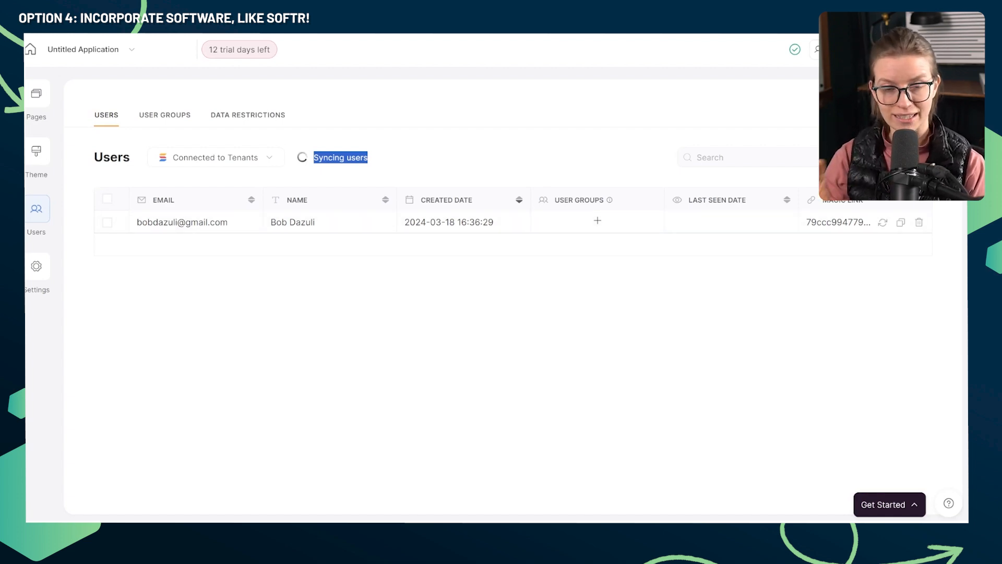
pyautogui.click(36, 94)
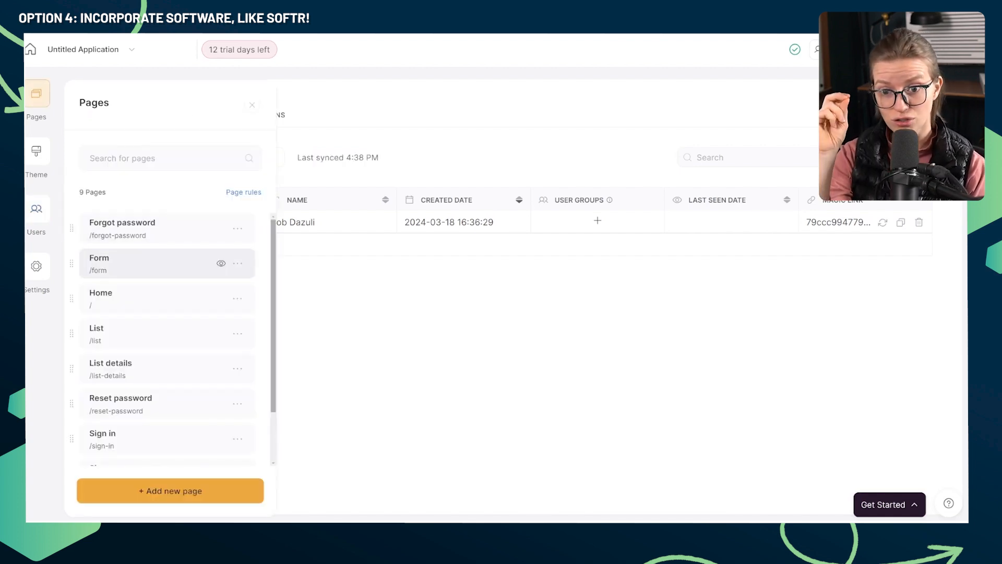
pyautogui.click(220, 332)
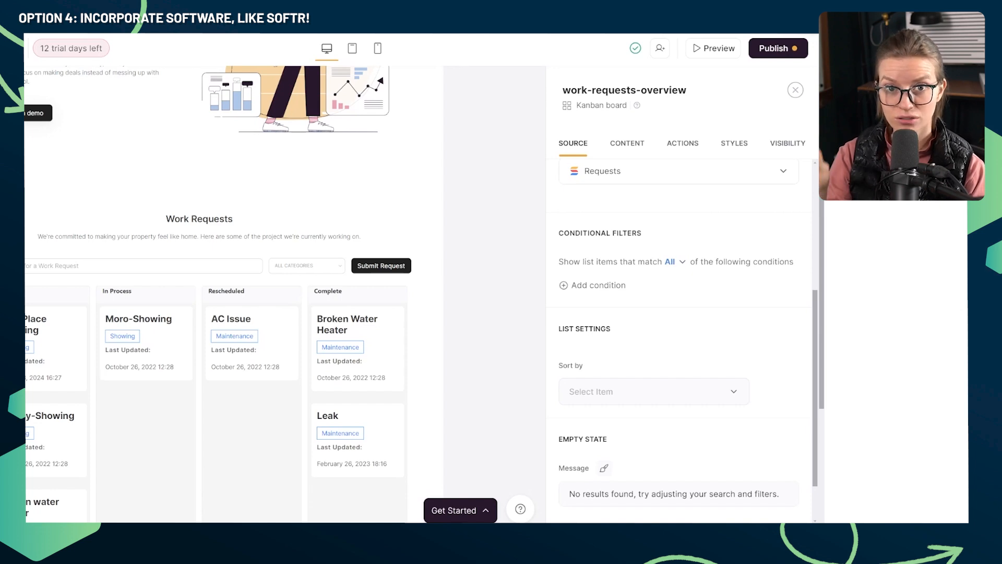
# - Add a conditional filter to the Kanban block so that Unit includes any of the logged-in user's units
pyautogui.click(598, 285)
pyautogui.click(634, 313)
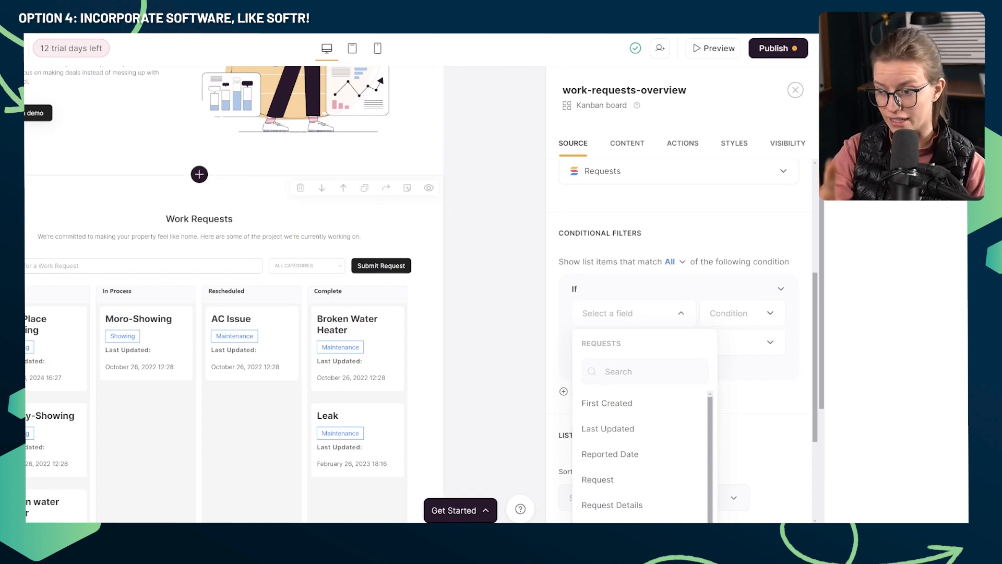
pyautogui.write('unit')
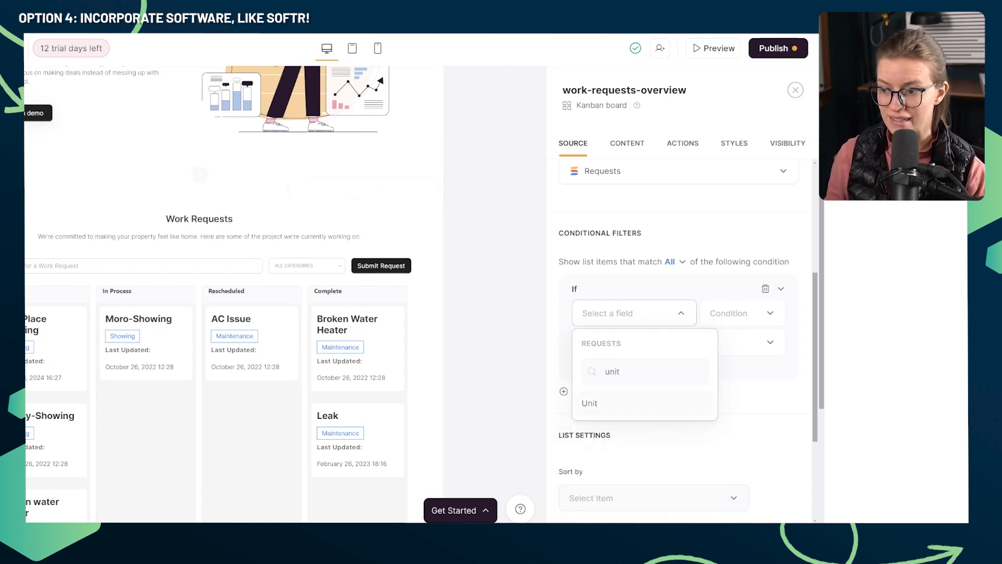
pyautogui.click(593, 403)
pyautogui.click(757, 314)
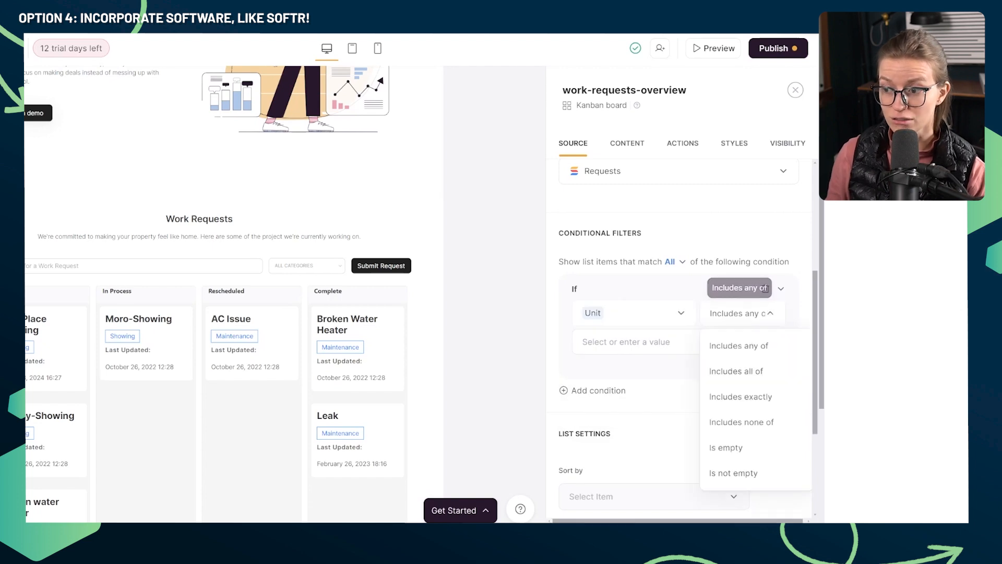
pyautogui.click(642, 342)
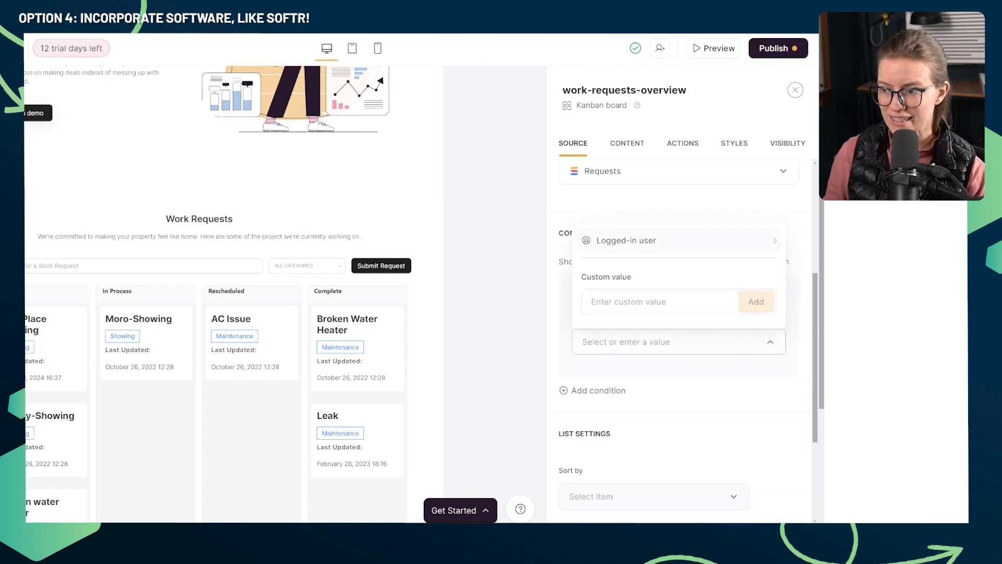
pyautogui.click(627, 240)
pyautogui.write('uni')
pyautogui.click(600, 312)
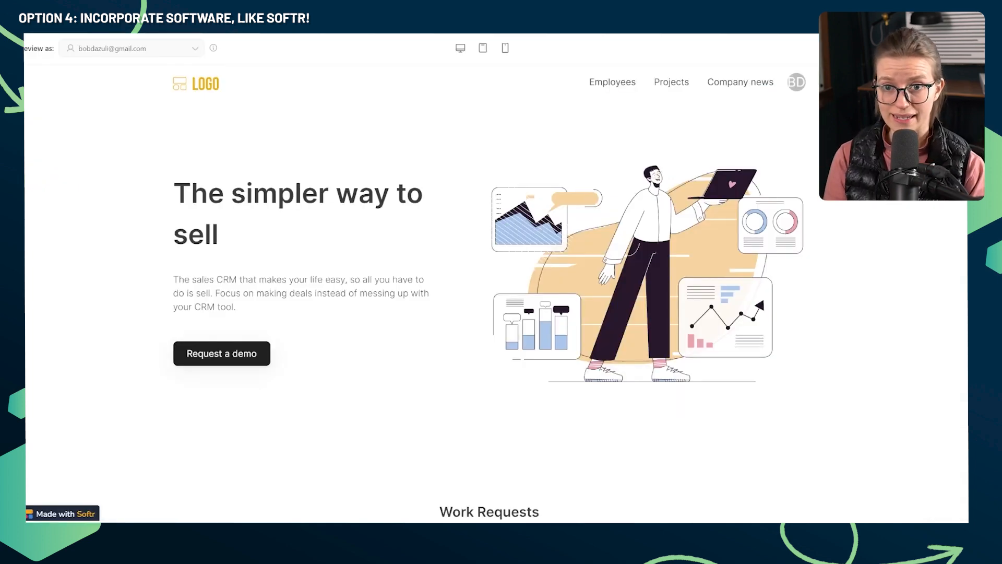
# - Review the Work Requests board as the tenant, and browse the static blocks available for the page
pyautogui.scroll(-7, 489, 276)
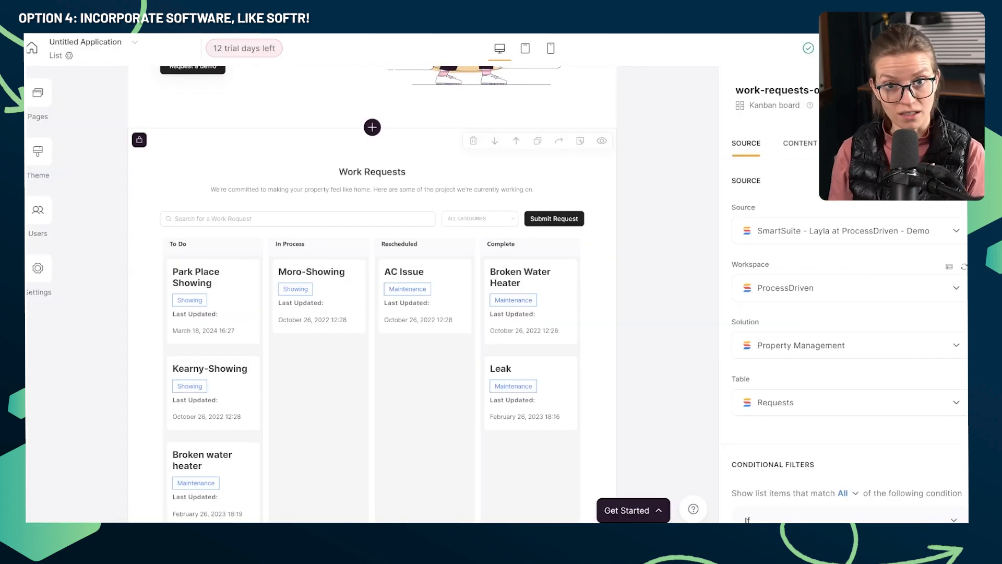
pyautogui.scroll(5, 372, 292)
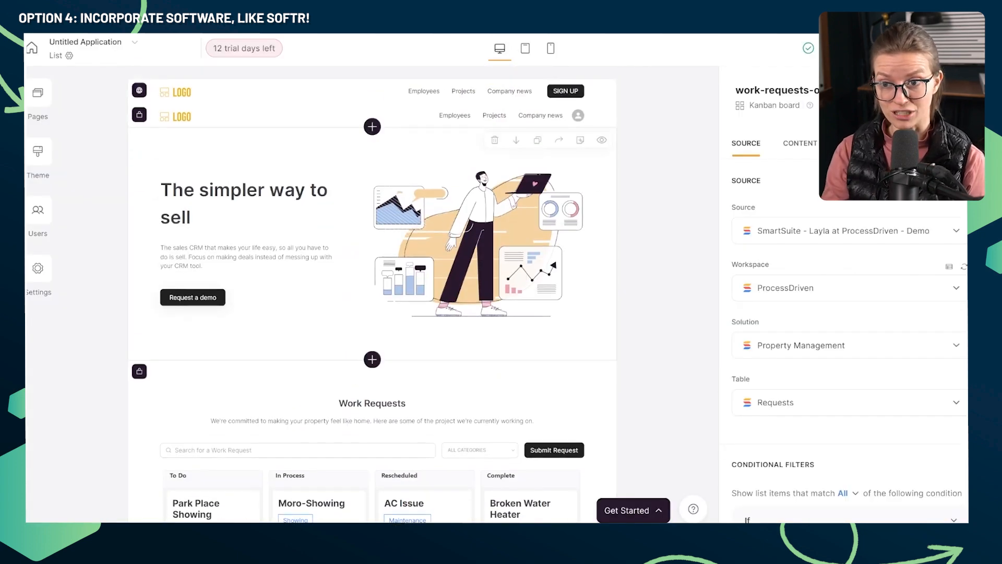
pyautogui.click(372, 127)
pyautogui.click(797, 167)
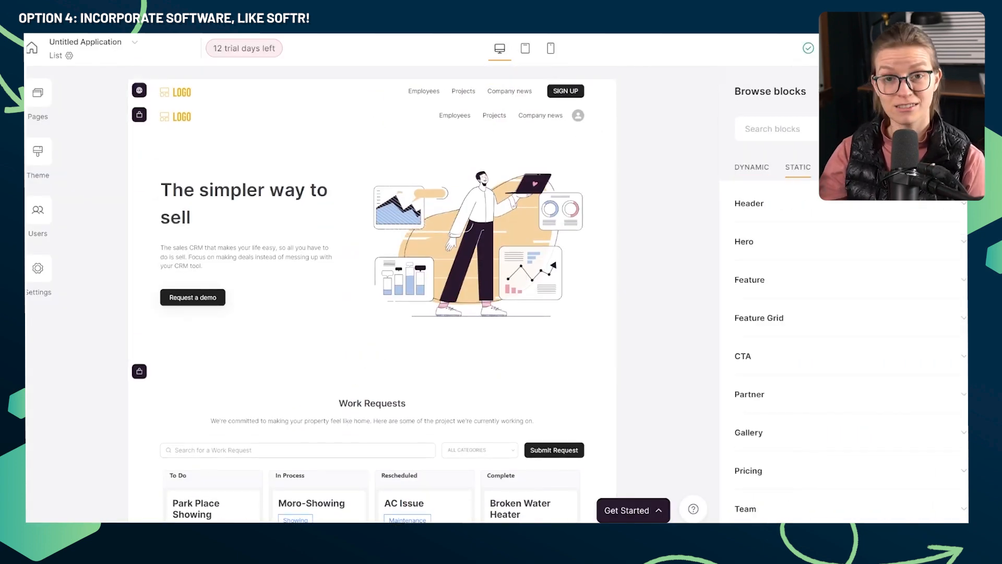
pyautogui.scroll(-3, 372, 292)
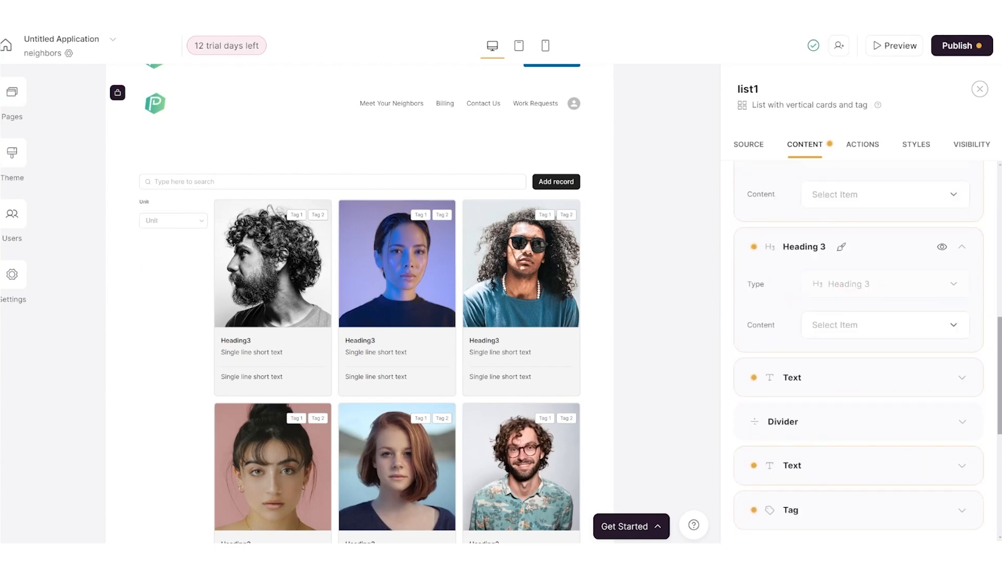
# - Map the neighbor cards' Heading 3 to Unit and add a First Created text field labelled Resident Since
pyautogui.click(858, 377)
pyautogui.click(885, 324)
pyautogui.scroll(-3, 866, 440)
pyautogui.click(844, 389)
pyautogui.scroll(-5, 858, 365)
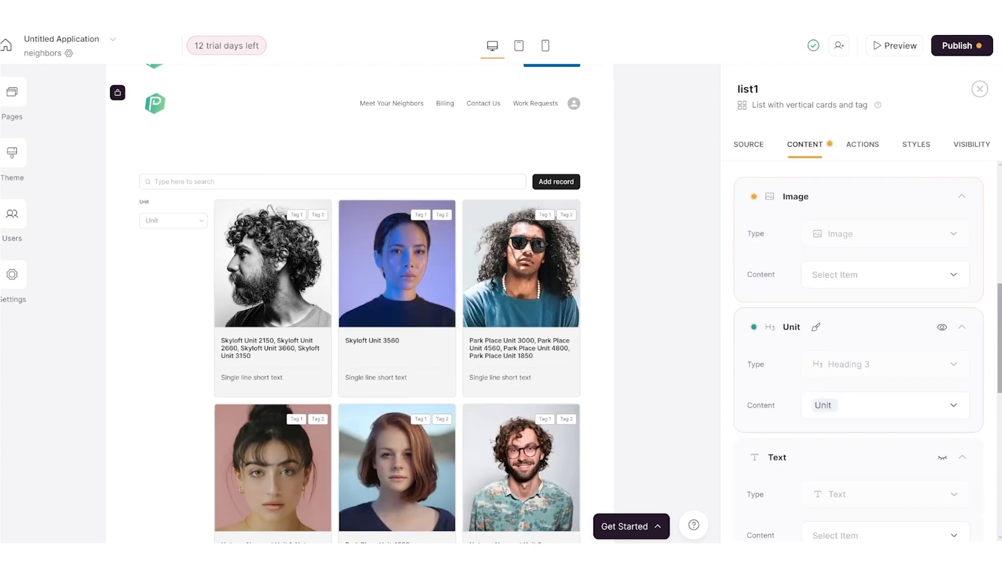
pyautogui.scroll(-4, 858, 339)
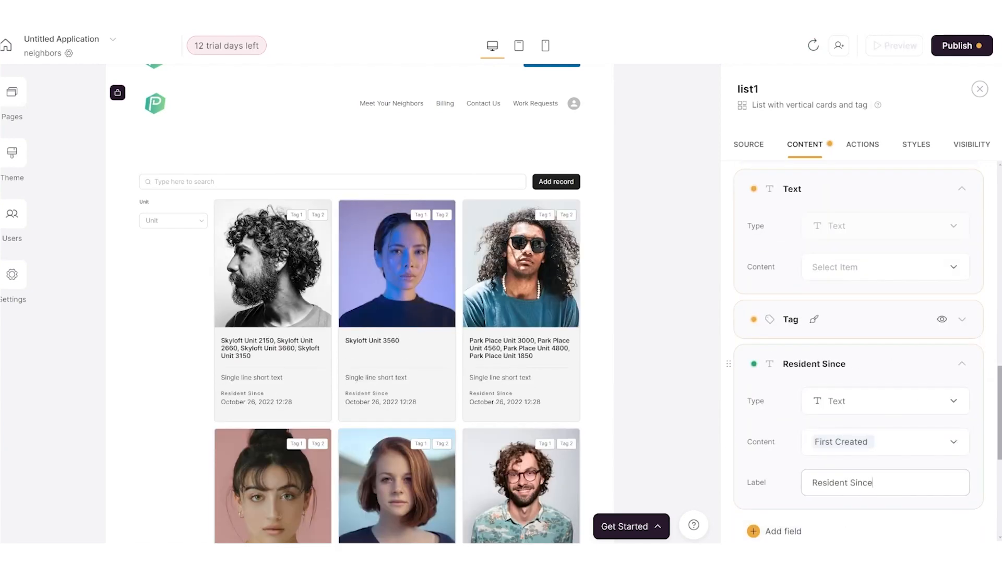
pyautogui.scroll(-5, 859, 339)
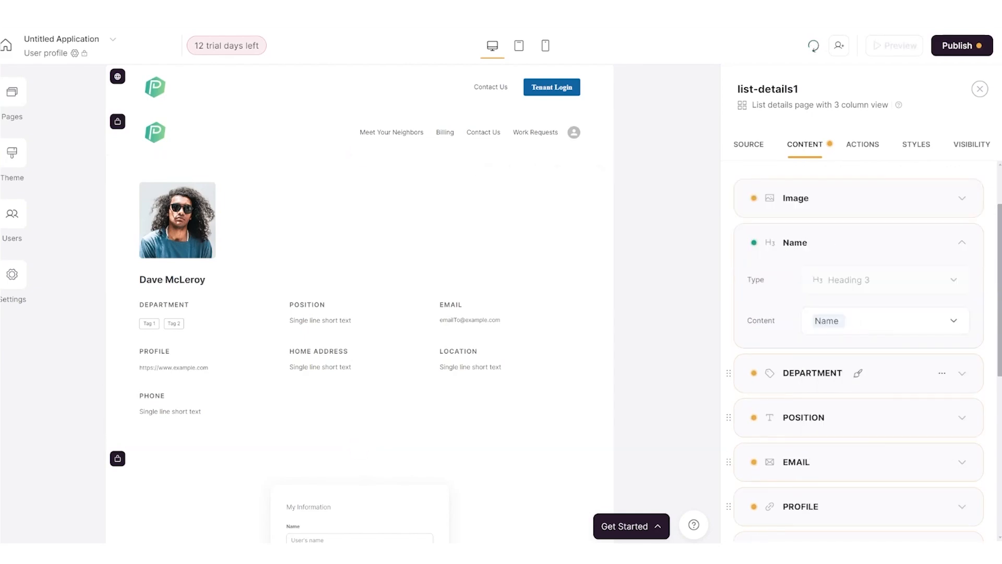
# - Delete the Department, Position, Profile, Home Address, Location and Phone fields from the user profile details block
pyautogui.click(942, 373)
pyautogui.click(941, 416)
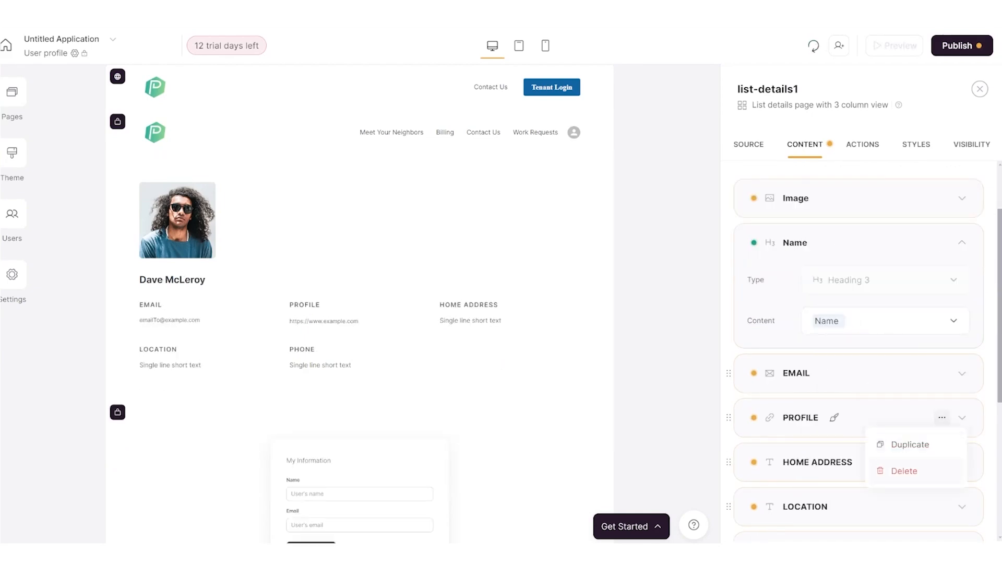
pyautogui.click(903, 470)
# - Add a File field showing Signed Lease Agreement to the profile details block, labelled YOUR LEASE
pyautogui.click(885, 293)
pyautogui.click(841, 398)
pyautogui.write('Lease Agreement')
pyautogui.click(961, 212)
pyautogui.doubleClick(824, 447)
pyautogui.write('YOUR LEASE')
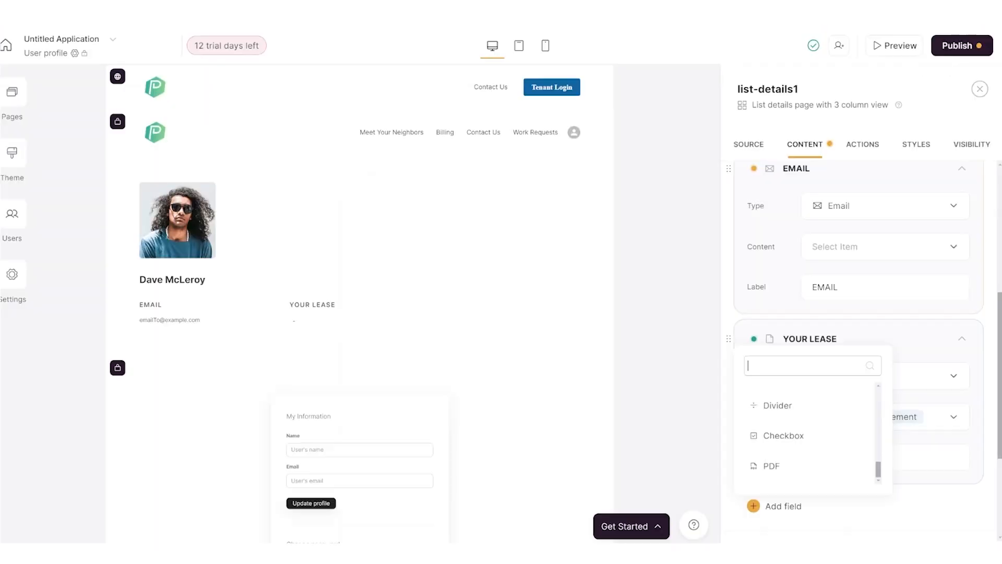
# - Add a text field showing Parking Pass Number, labelled PARKING PASS #, and remove the stray checkbox field
pyautogui.write('em')
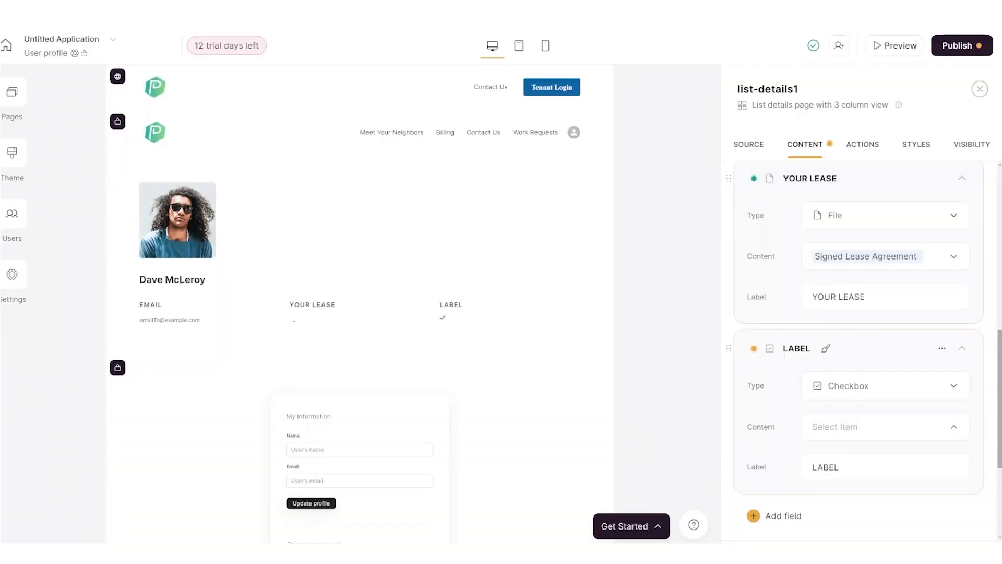
pyautogui.moveTo(729, 348); pyautogui.dragTo(729, 173)
pyautogui.click(777, 334)
pyautogui.click(772, 395)
pyautogui.click(886, 416)
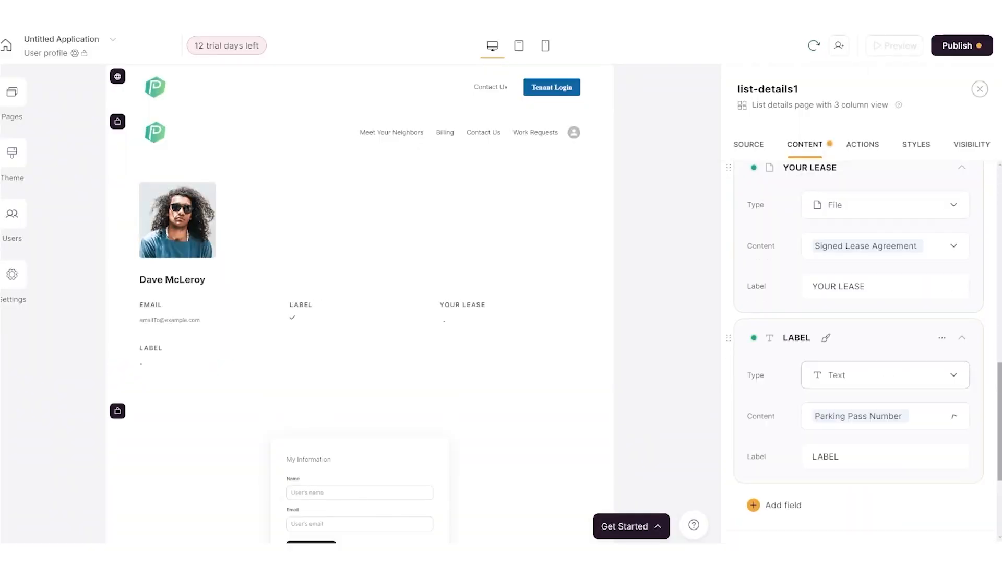
pyautogui.doubleClick(826, 456)
pyautogui.write('PARKING PASS #')
pyautogui.scroll(3, 856, 339)
pyautogui.click(941, 165)
# - Try the Text and Email types on the EMAIL field, and delete that field from the profile details block
pyautogui.click(886, 265)
pyautogui.write('tex')
pyautogui.click(842, 328)
pyautogui.click(886, 265)
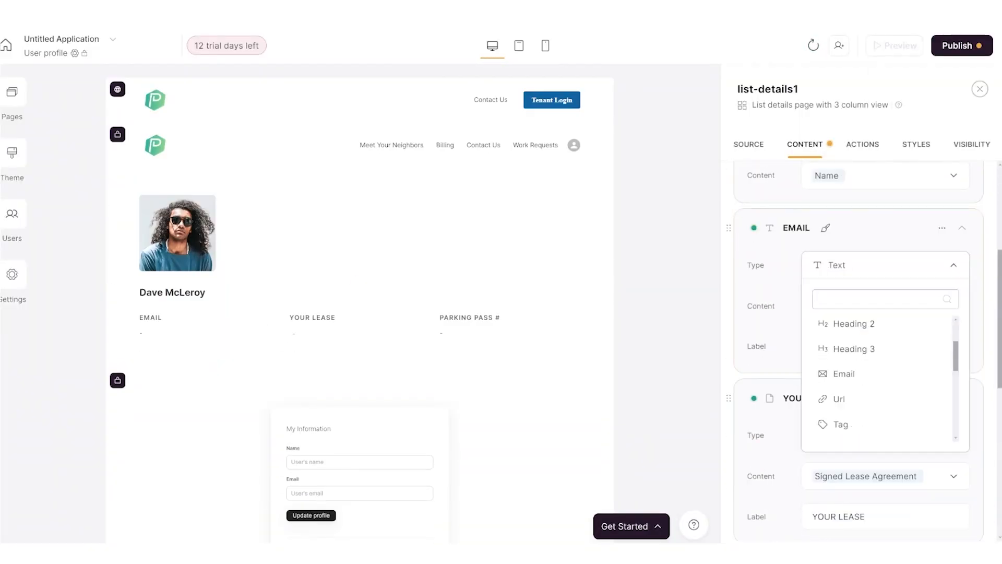
pyautogui.click(856, 373)
pyautogui.click(886, 305)
pyautogui.click(941, 228)
# - Set the title of the user profile form to "Update your information..."
pyautogui.click(359, 443)
pyautogui.tripleClick(858, 296)
pyautogui.write('Update your information...')
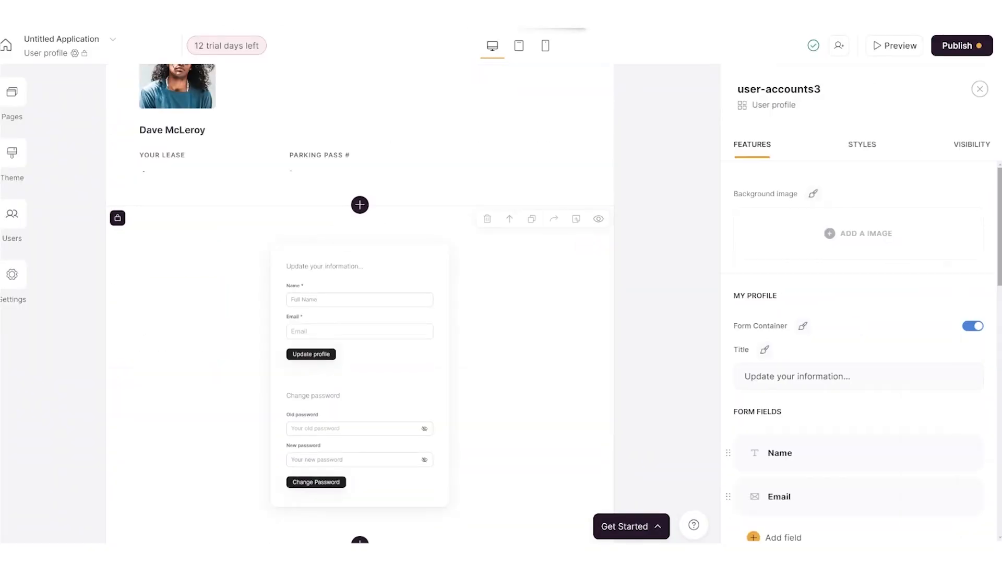
# - Add an item button labelled Update Information to the profile details that scrolls to User profile / User-accounts3 in the same tab
pyautogui.scroll(2, 359, 209)
pyautogui.click(359, 172)
pyautogui.click(862, 145)
pyautogui.click(784, 217)
pyautogui.click(767, 300)
pyautogui.click(859, 379)
pyautogui.click(858, 348)
pyautogui.tripleClick(857, 286)
pyautogui.write('Update Information')
pyautogui.scroll(-1, 858, 365)
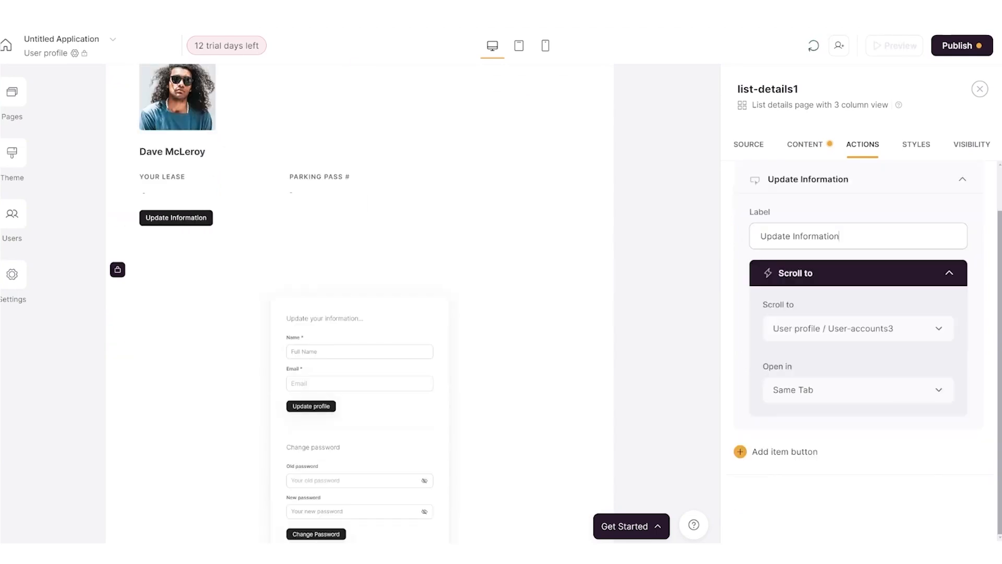
# - Publish the portal's pending updates
pyautogui.scroll(3, 360, 235)
pyautogui.click(12, 92)
pyautogui.click(962, 46)
pyautogui.click(883, 236)
# - Open the Home page and add a static footer block below the welcome hero
pyautogui.click(12, 92)
pyautogui.click(84, 157)
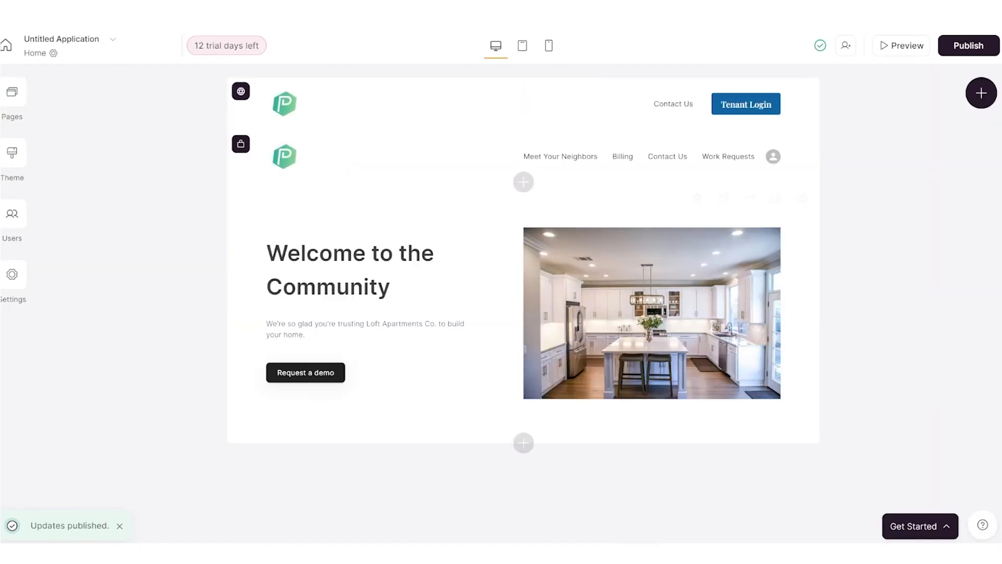
pyautogui.click(523, 443)
pyautogui.click(809, 170)
pyautogui.scroll(-3, 855, 365)
pyautogui.click(756, 412)
pyautogui.click(801, 266)
pyautogui.scroll(-2, 864, 313)
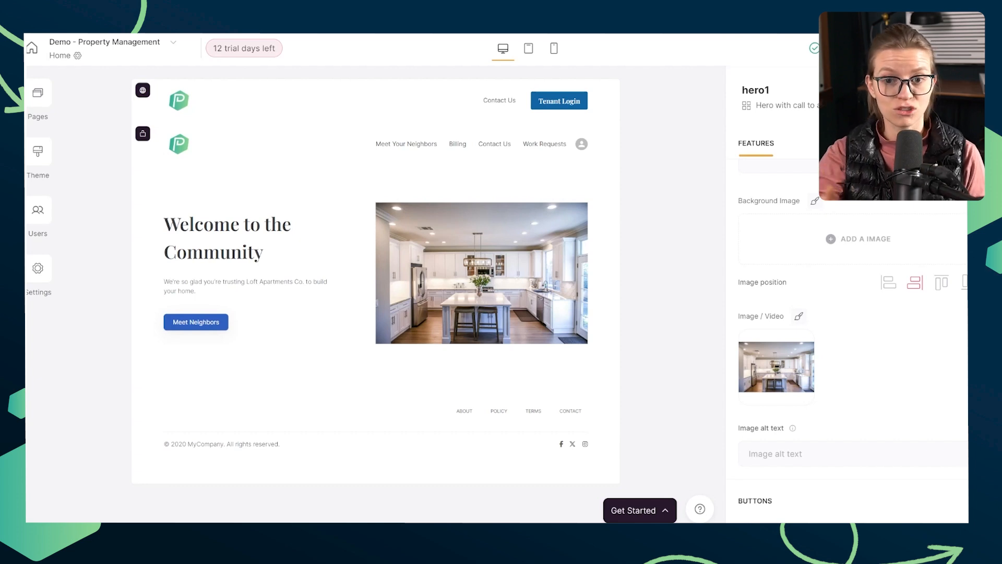
# - Check the users synced from Tenants, and open the logged-in tenant's My profile page in the preview
pyautogui.click(38, 212)
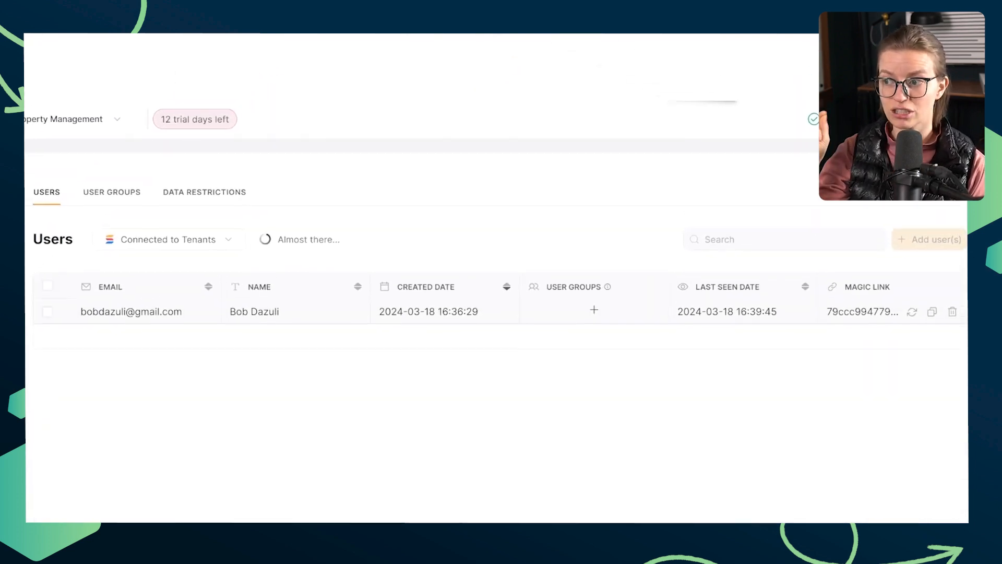
pyautogui.moveTo(834, 275); pyautogui.dragTo(886, 275)
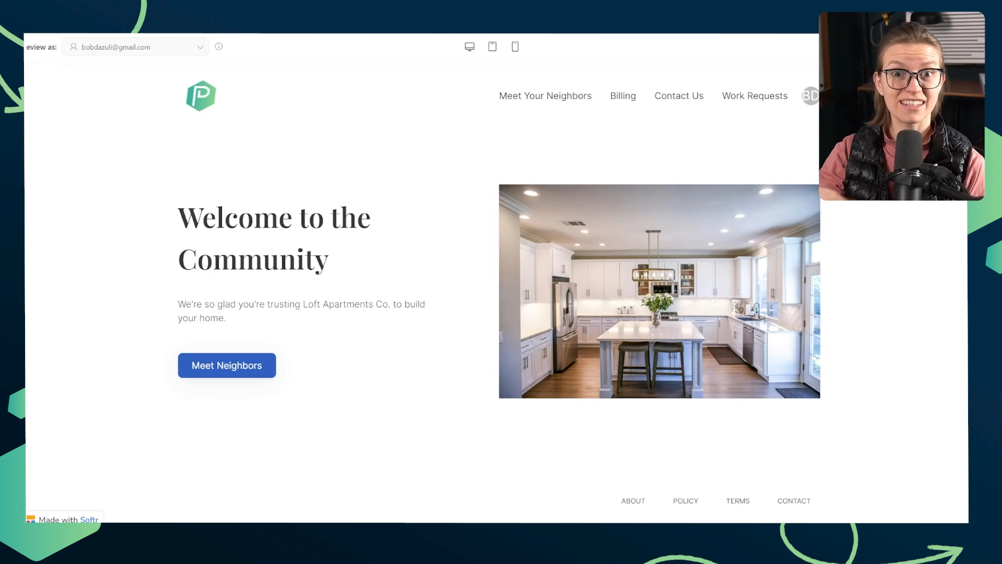
pyautogui.click(810, 96)
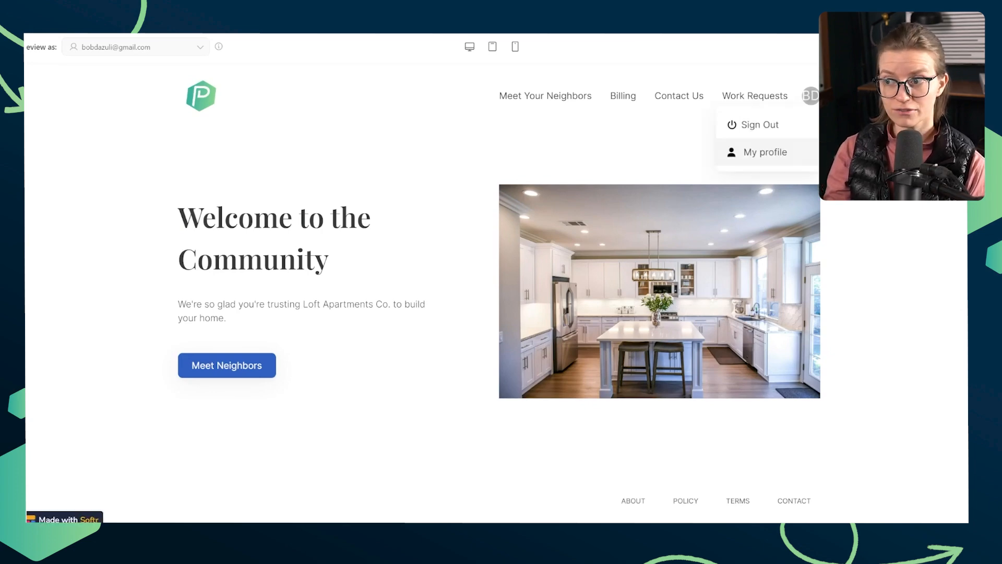
pyautogui.click(784, 155)
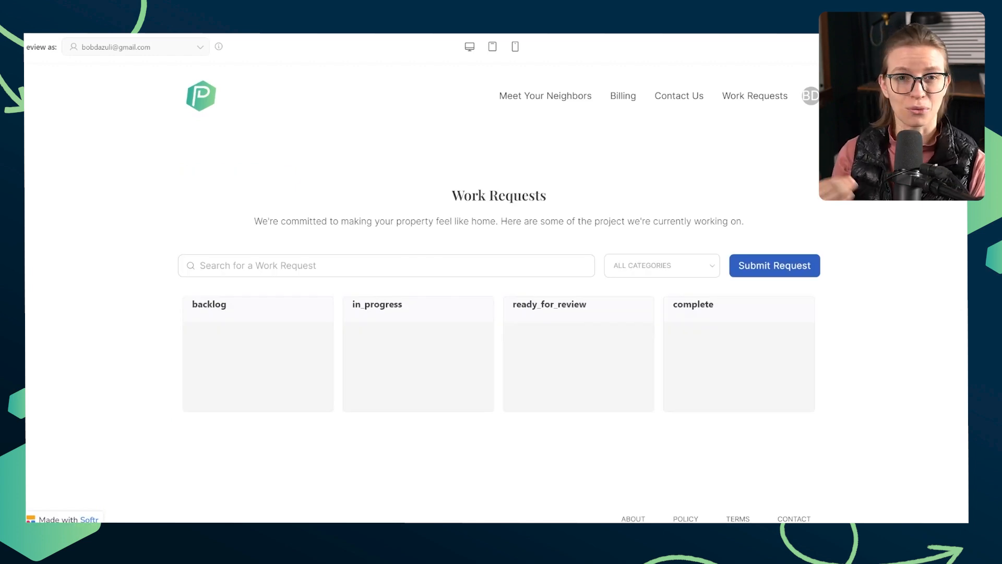
# - Filter the previewed Work Requests board to the Showing category
pyautogui.click(662, 266)
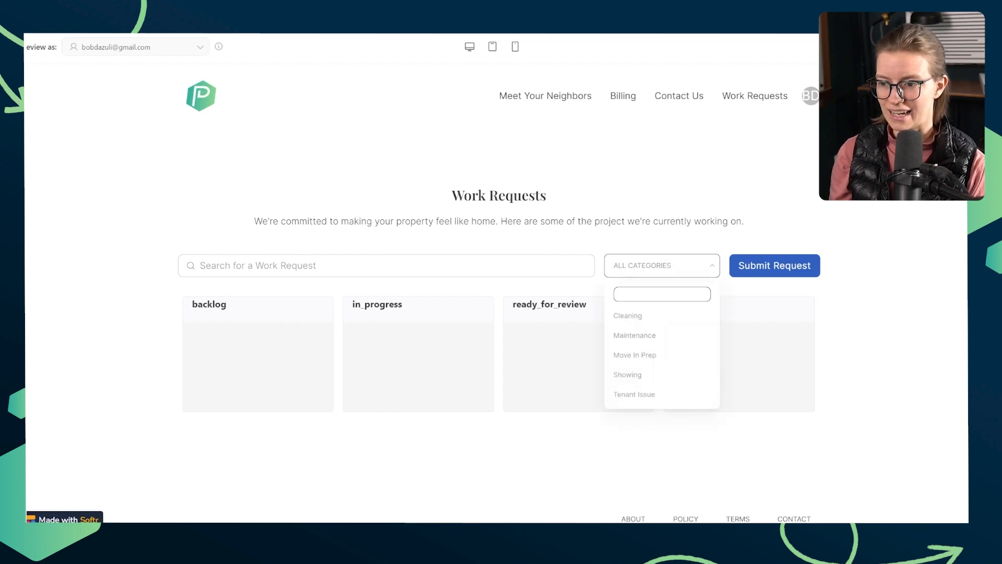
pyautogui.click(662, 374)
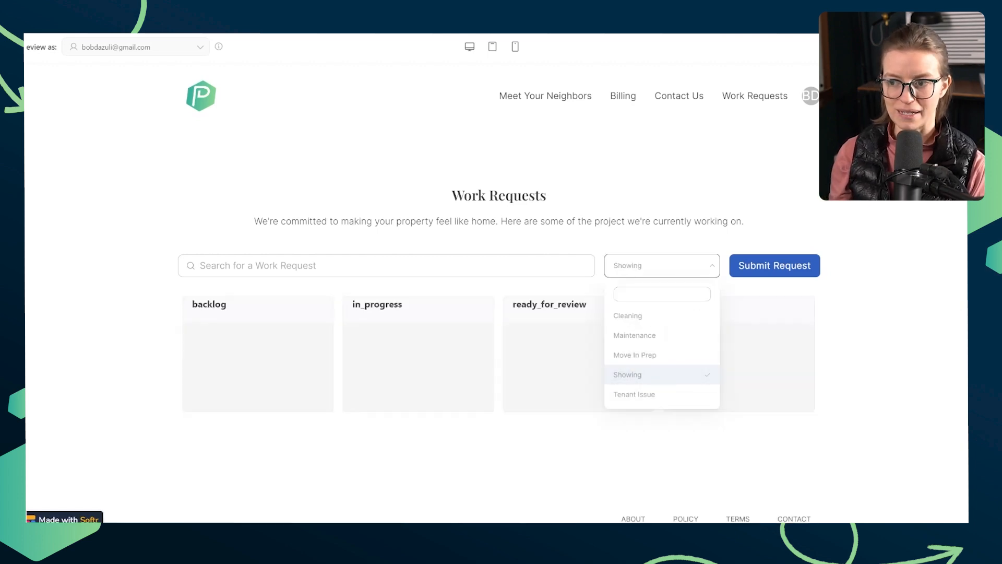
pyautogui.press('Escape')
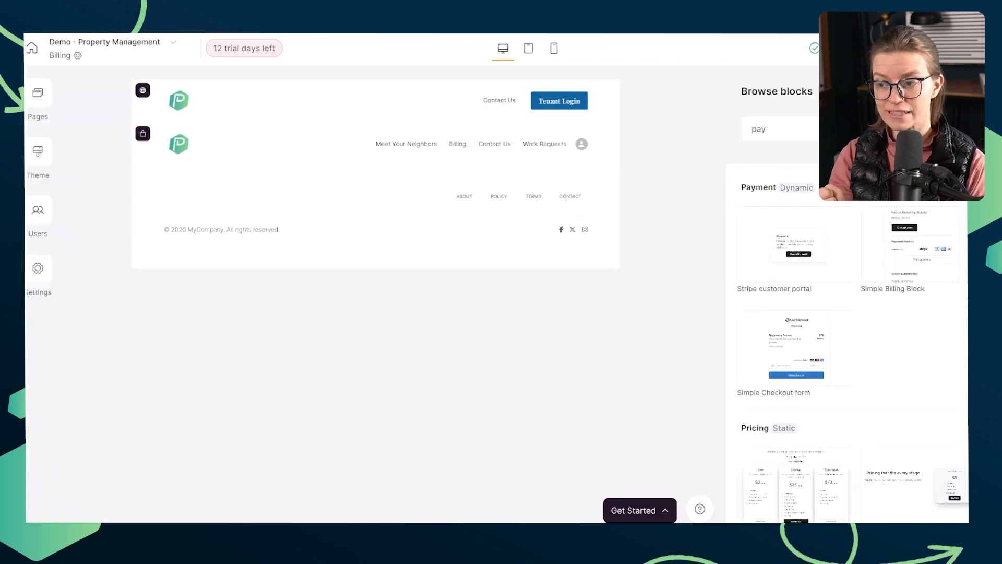
# - Add the Stripe customer portal block to the Billing page and publish the updates
pyautogui.moveTo(795, 348)
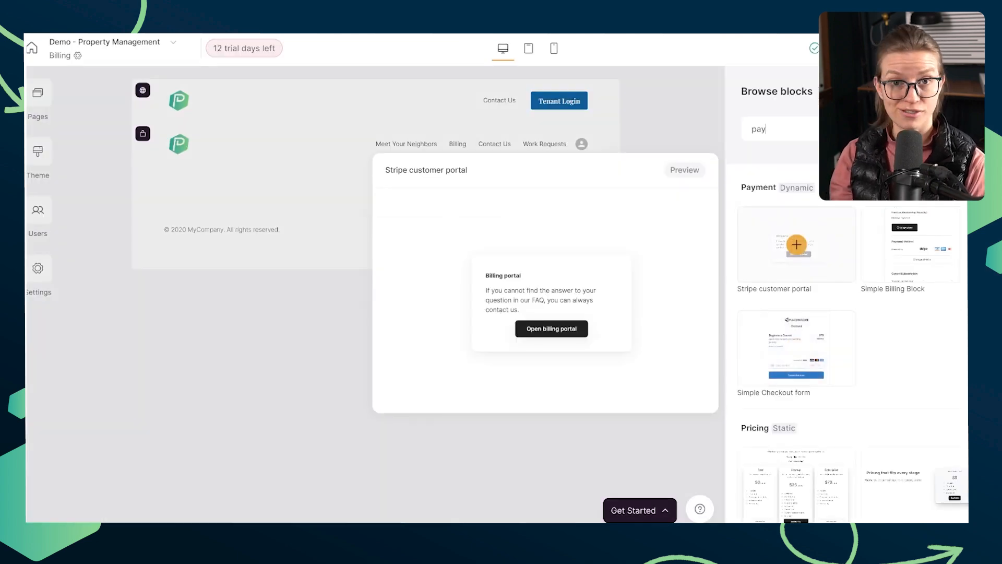
pyautogui.click(796, 244)
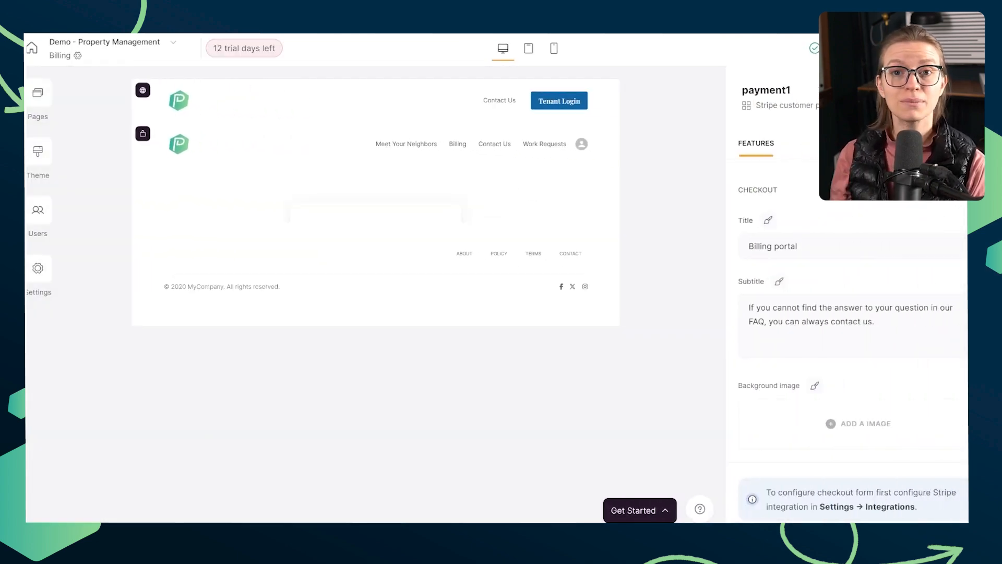
pyautogui.click(939, 48)
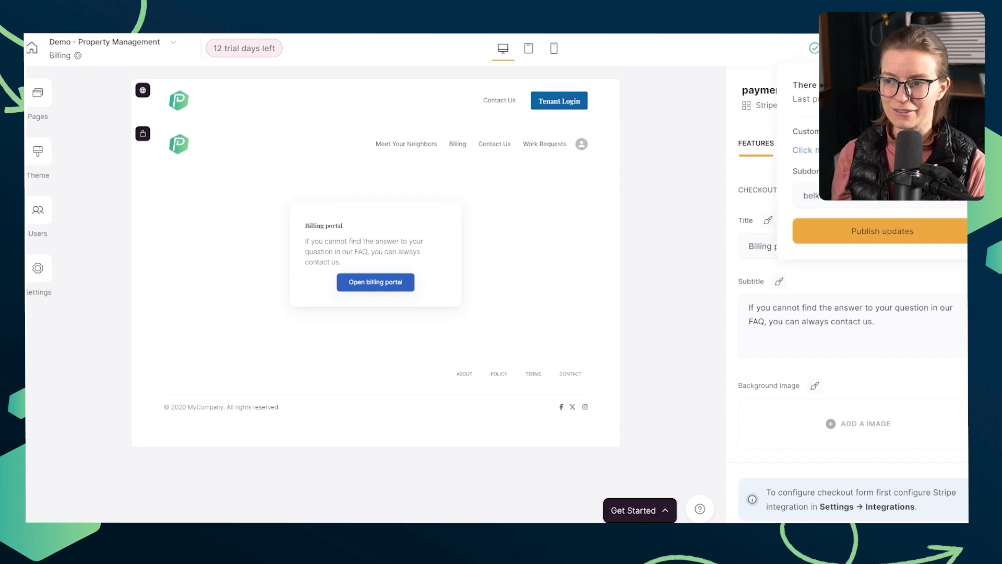
pyautogui.click(882, 230)
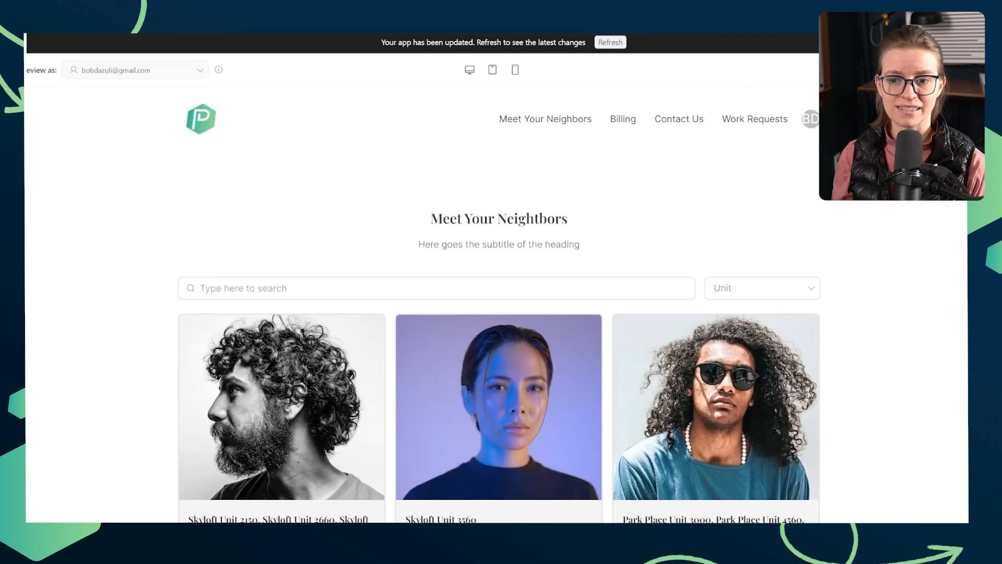
# - Filter the previewed neighbors page by an Uptown Newport unit, look through its comments section, and reload the page
pyautogui.click(762, 288)
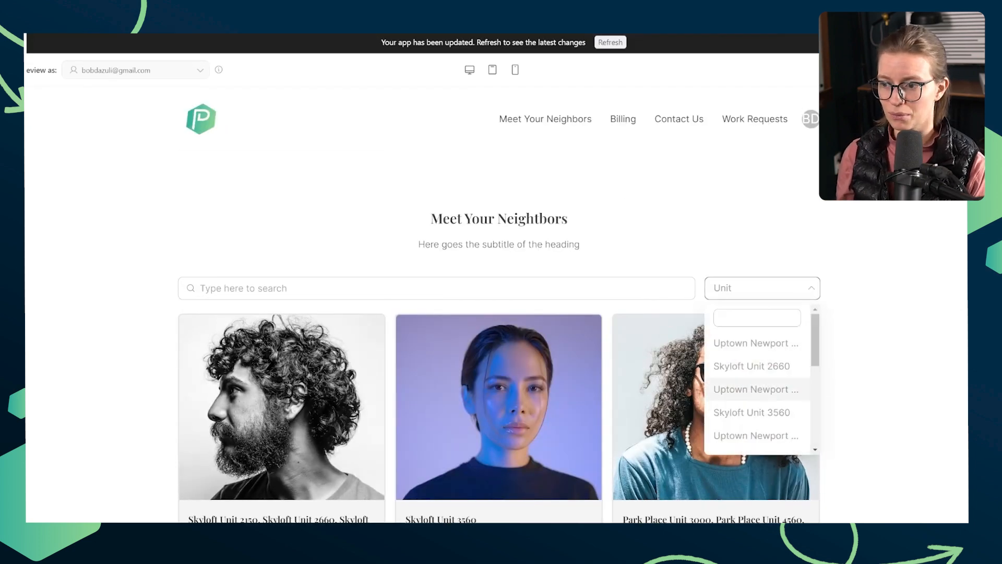
pyautogui.click(756, 390)
pyautogui.scroll(-10, 498, 336)
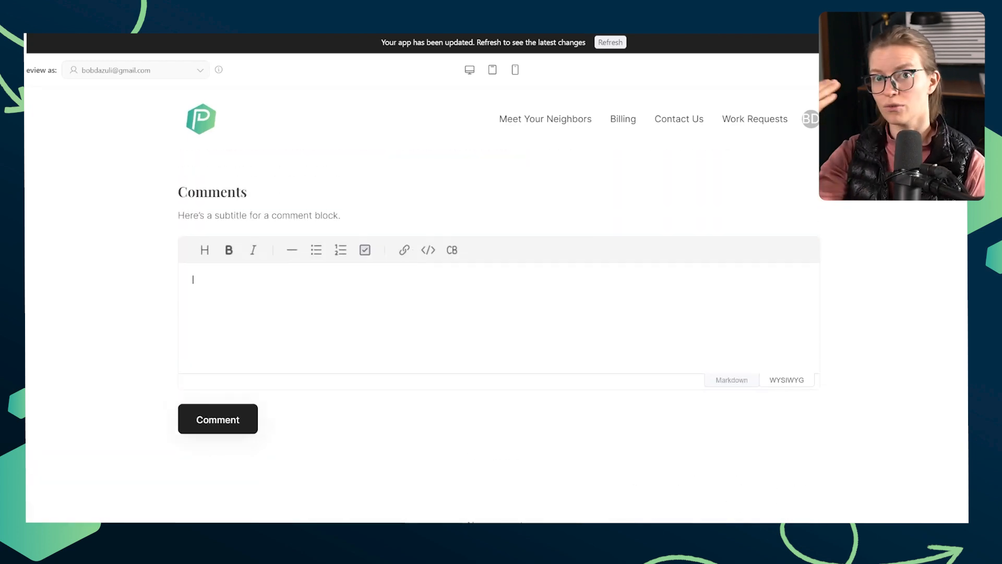
pyautogui.scroll(8, 498, 313)
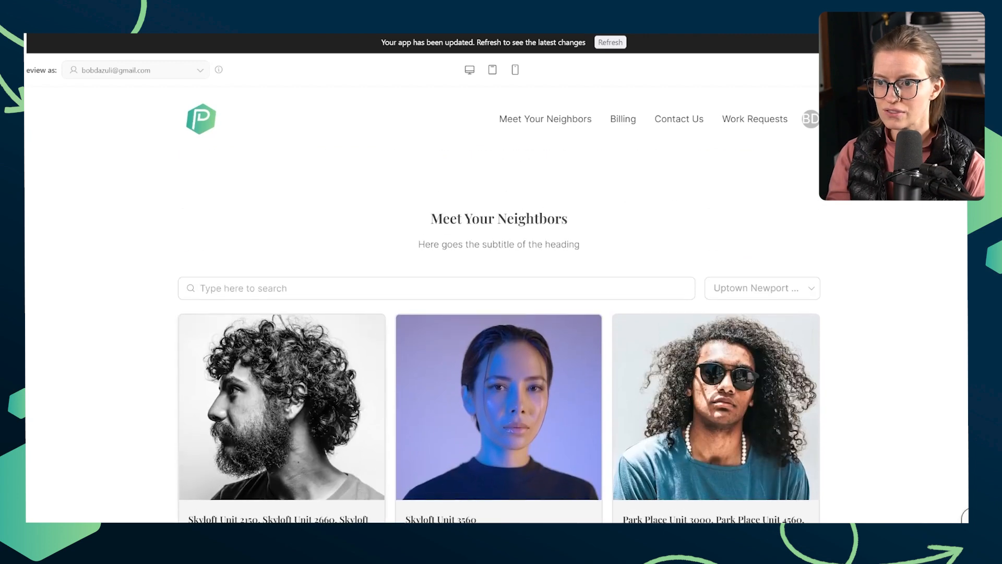
pyautogui.press('F5')
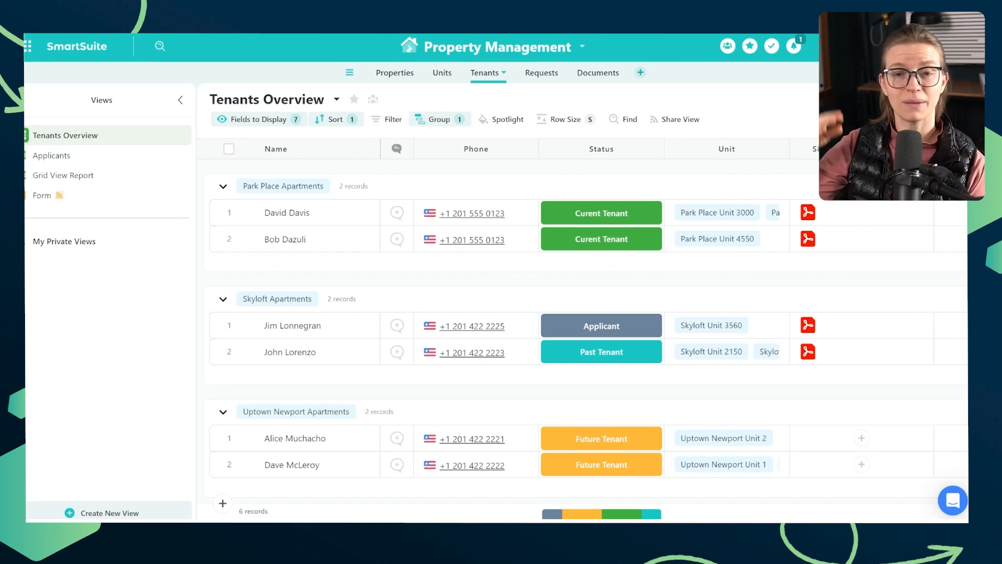
# - Show the options for adding another table to the Property Management solution in SmartSuite
pyautogui.click(640, 72)
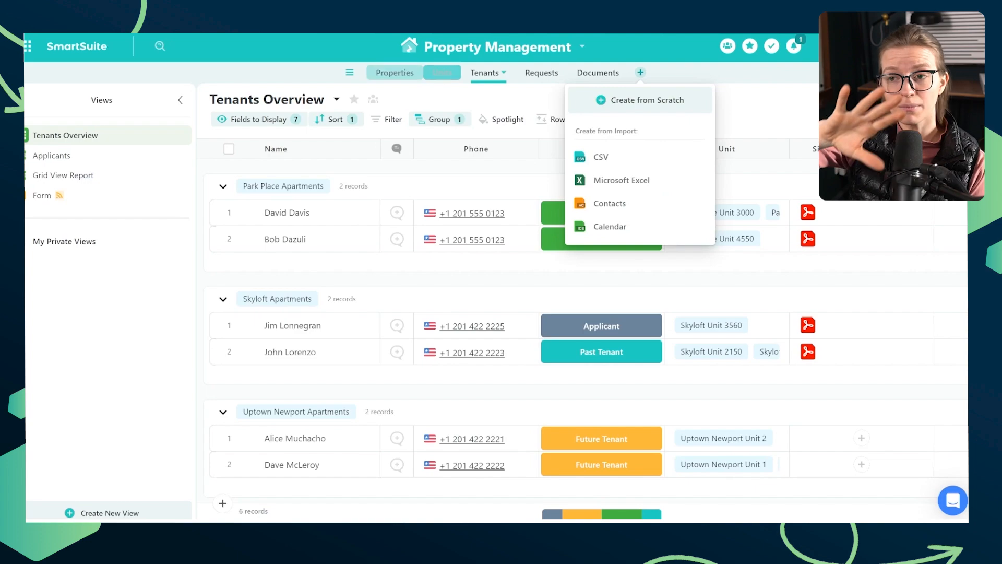